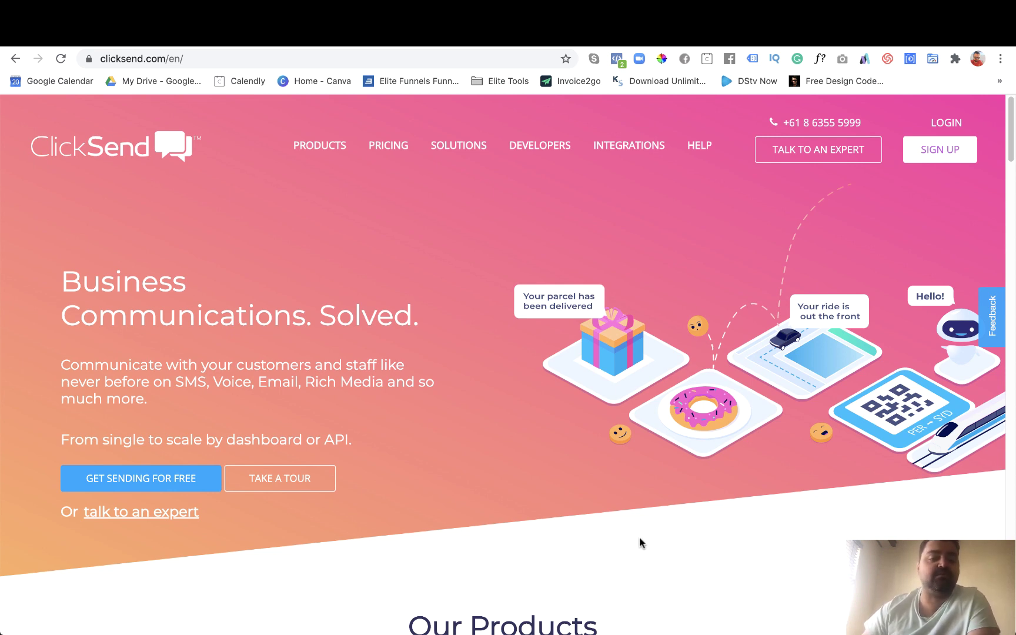
Open the ClickSend pricing page and scroll down to the South Africa SMS rates.
scroll(640, 537, down, 1)
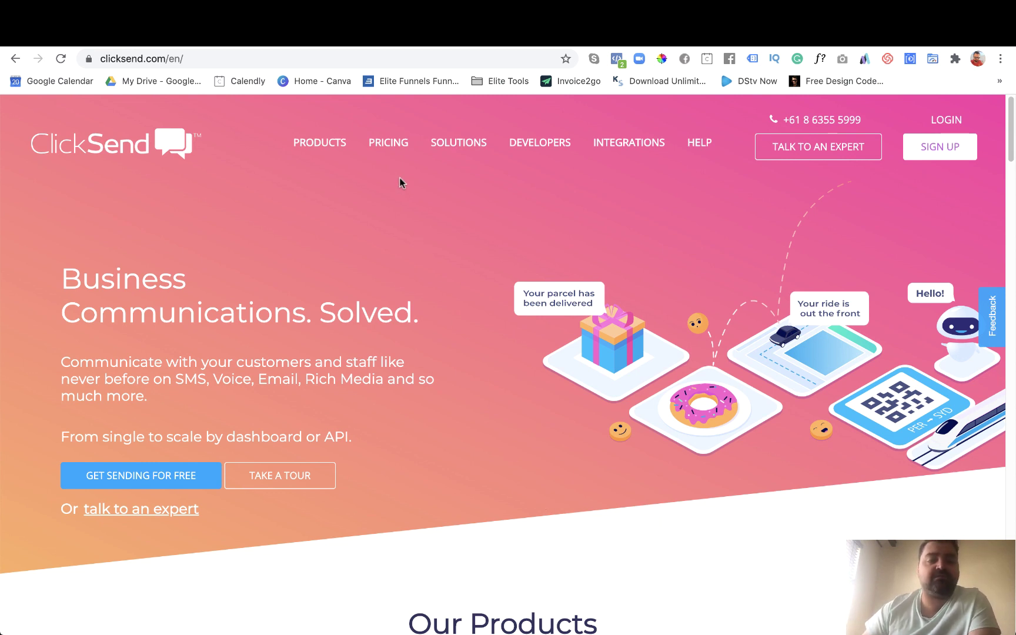
click(392, 145)
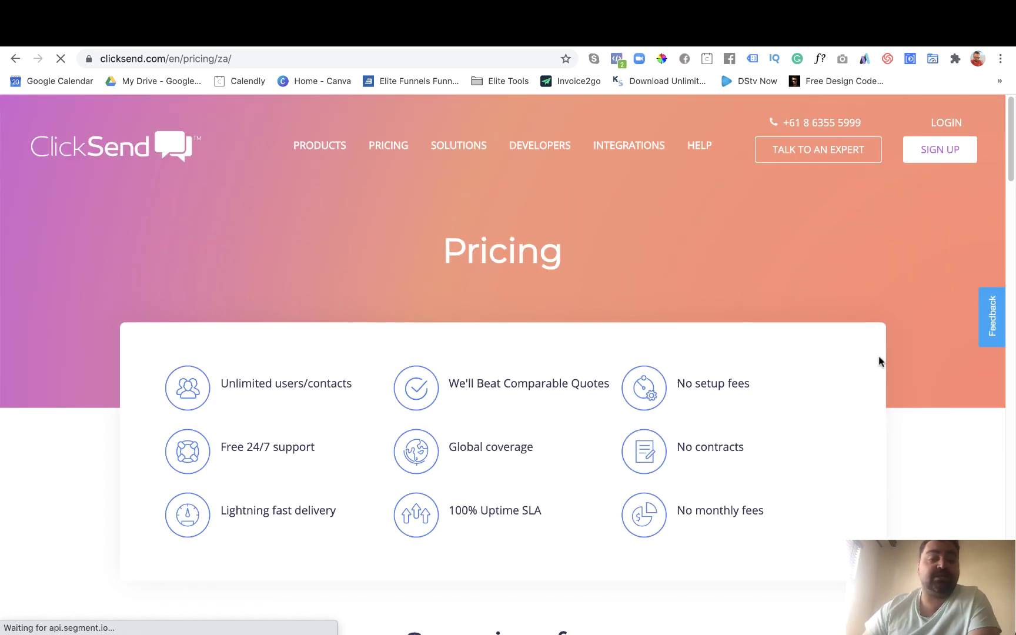
scroll(879, 361, down, 1)
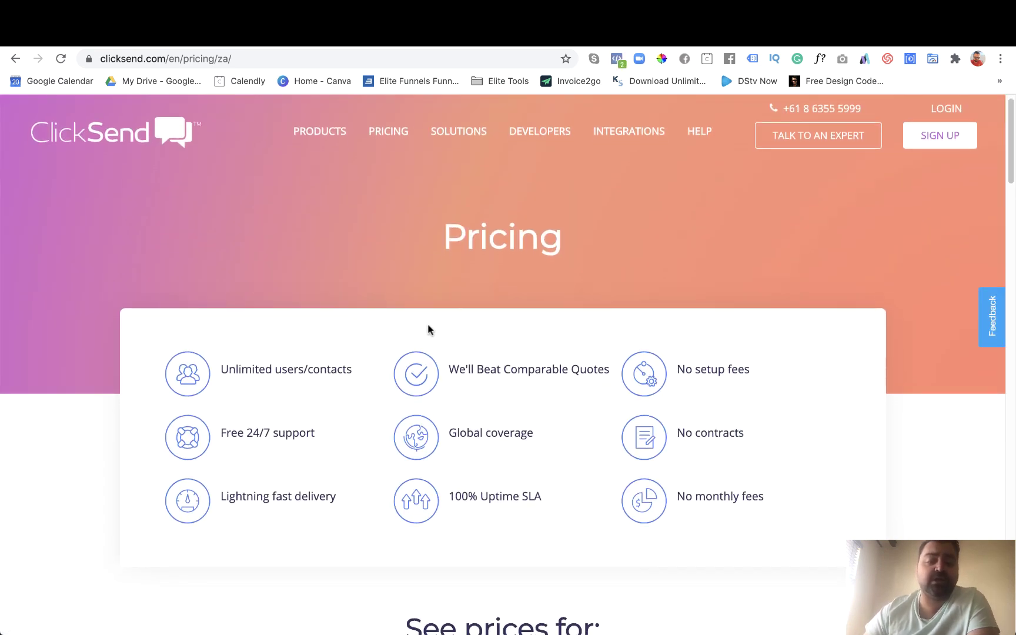
scroll(842, 458, down, 2)
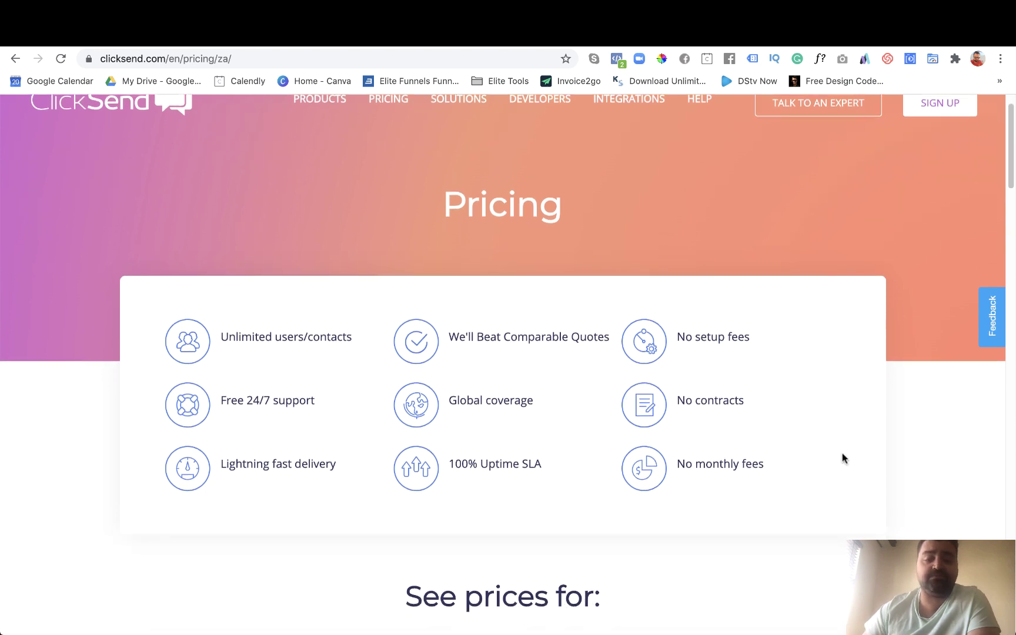
scroll(841, 456, down, 10)
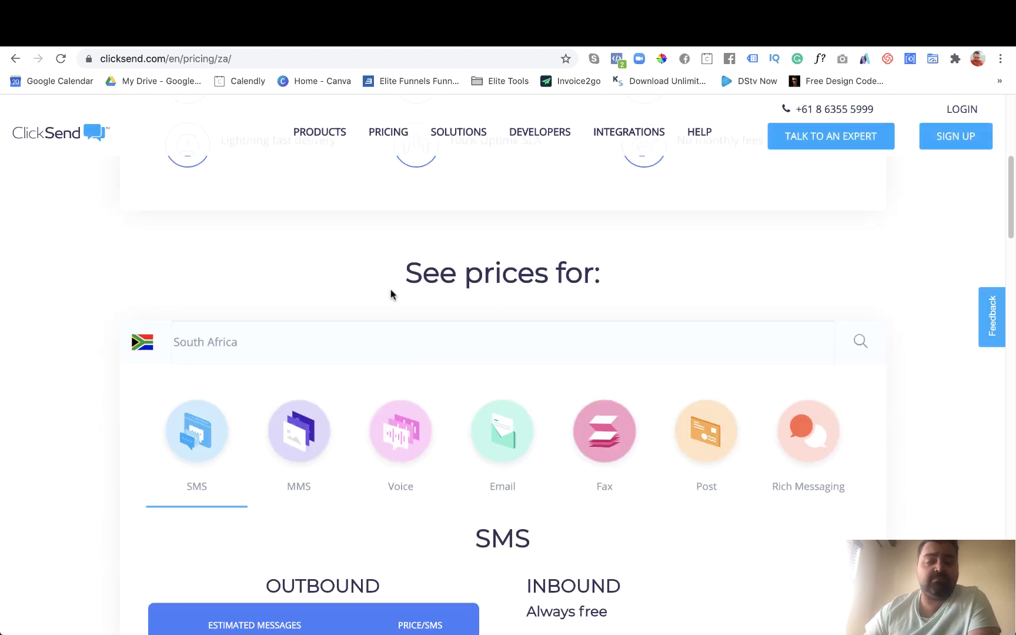
scroll(395, 288, down, 2)
scroll(399, 291, down, 5)
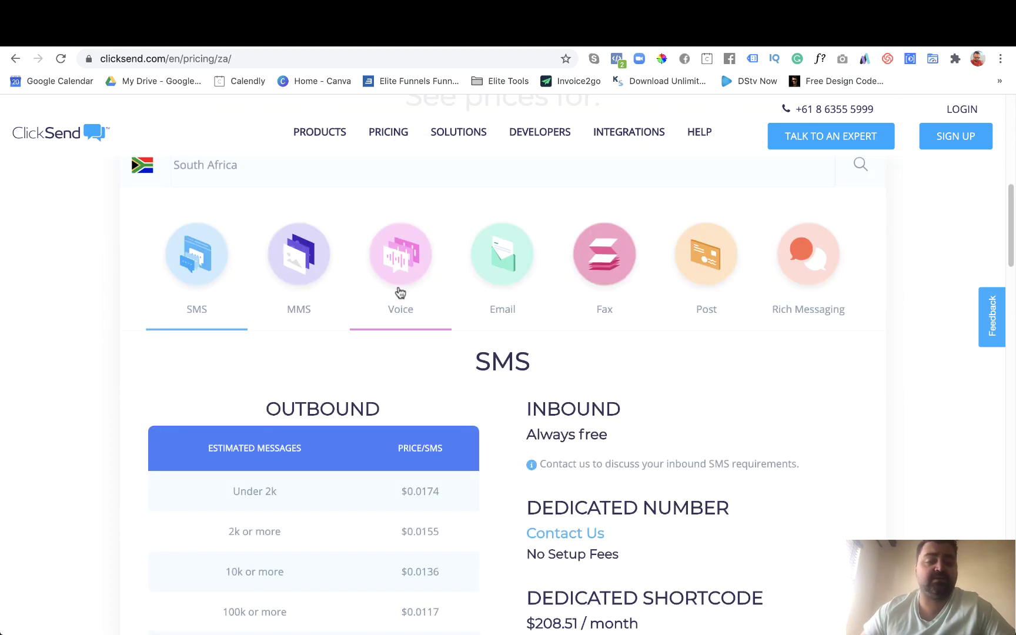
scroll(177, 285, down, 2)
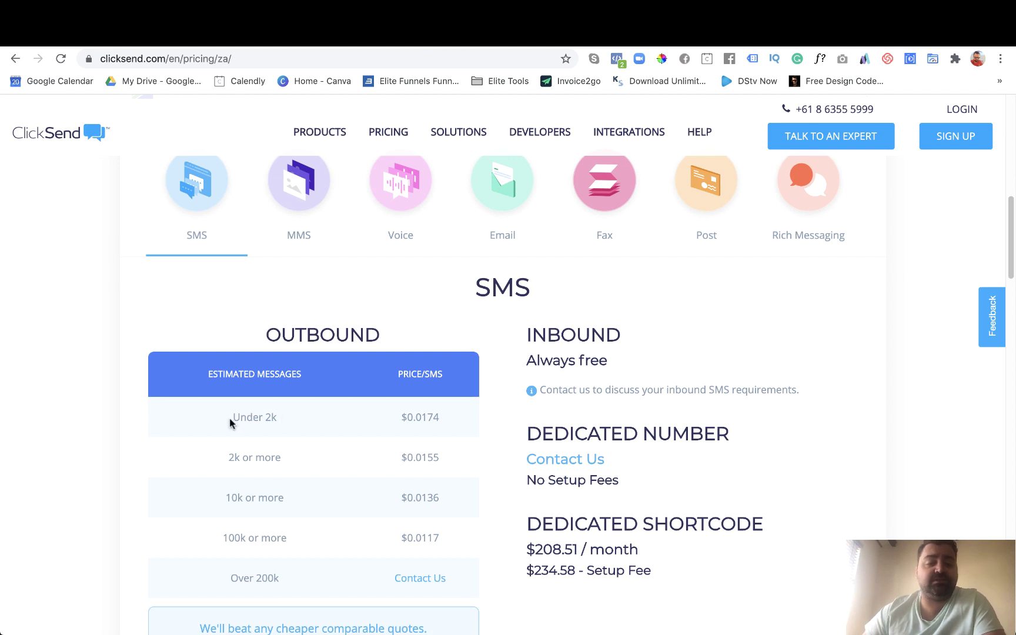
Highlight the Under 2k message tier rate, then scroll back up the pricing page.
drag(227, 418, 272, 419)
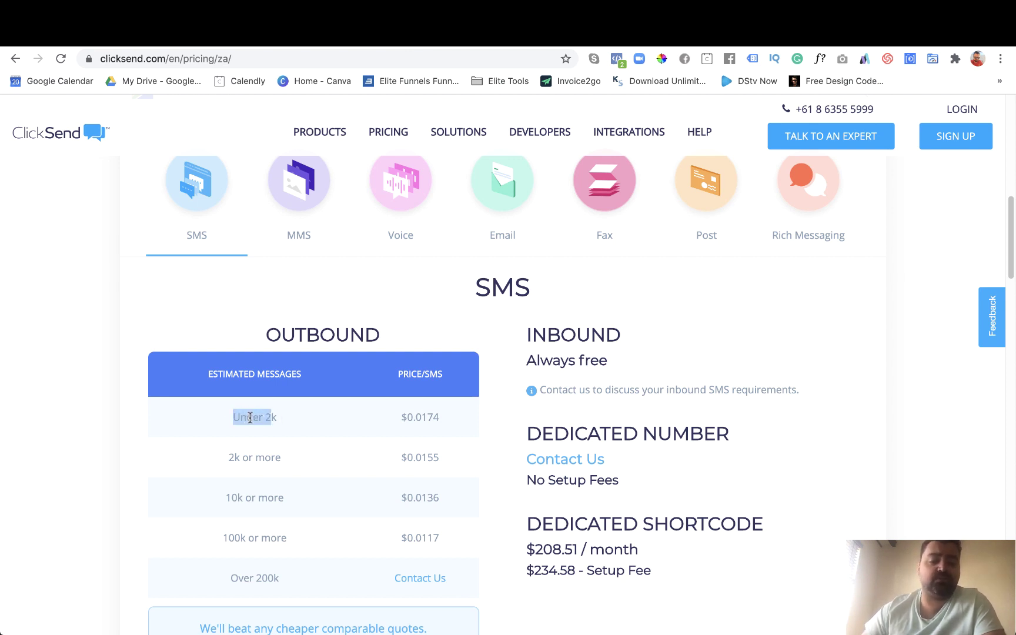
click(248, 417)
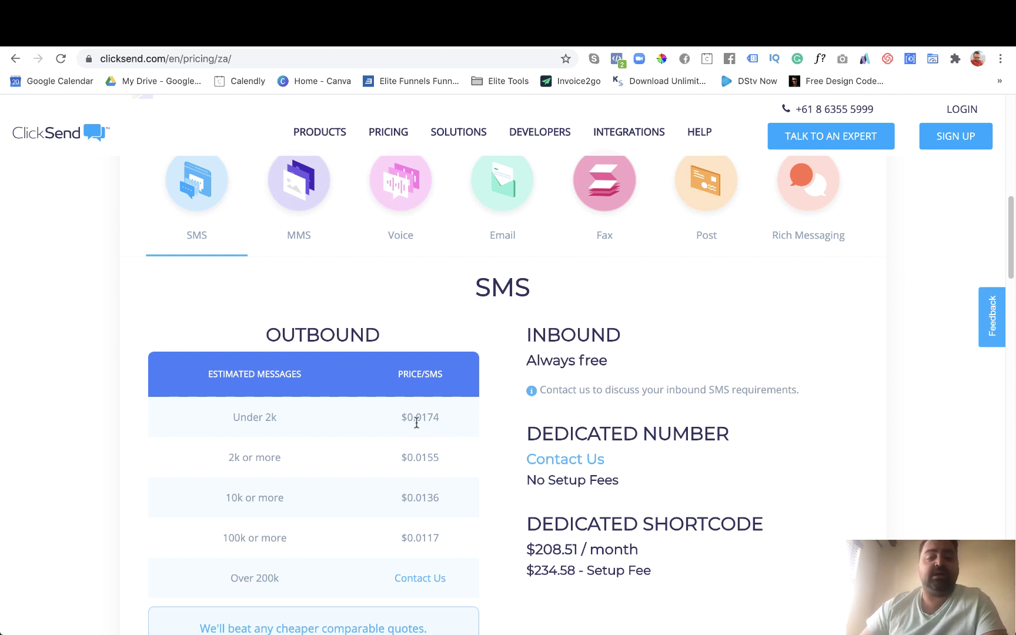
scroll(415, 425, down, 1)
scroll(409, 424, up, 1)
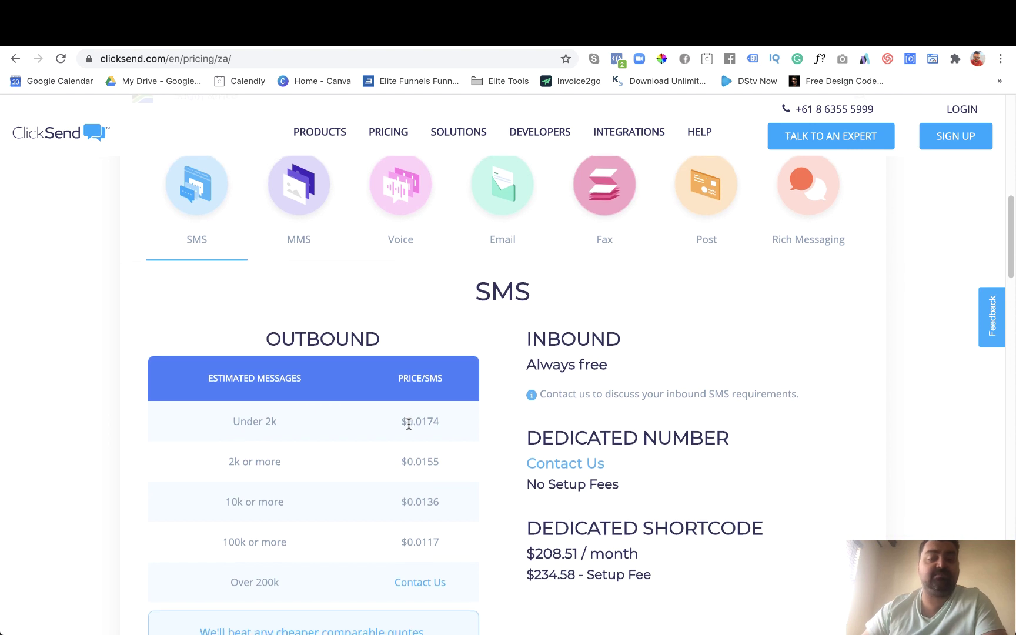
scroll(409, 424, down, 1)
scroll(410, 425, up, 1)
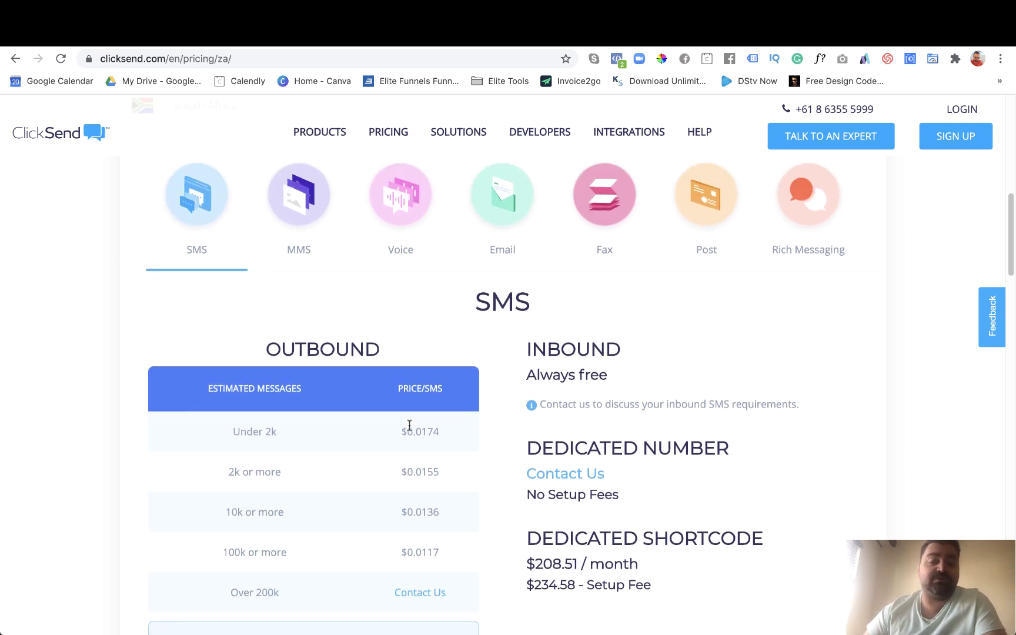
scroll(409, 428, up, 1)
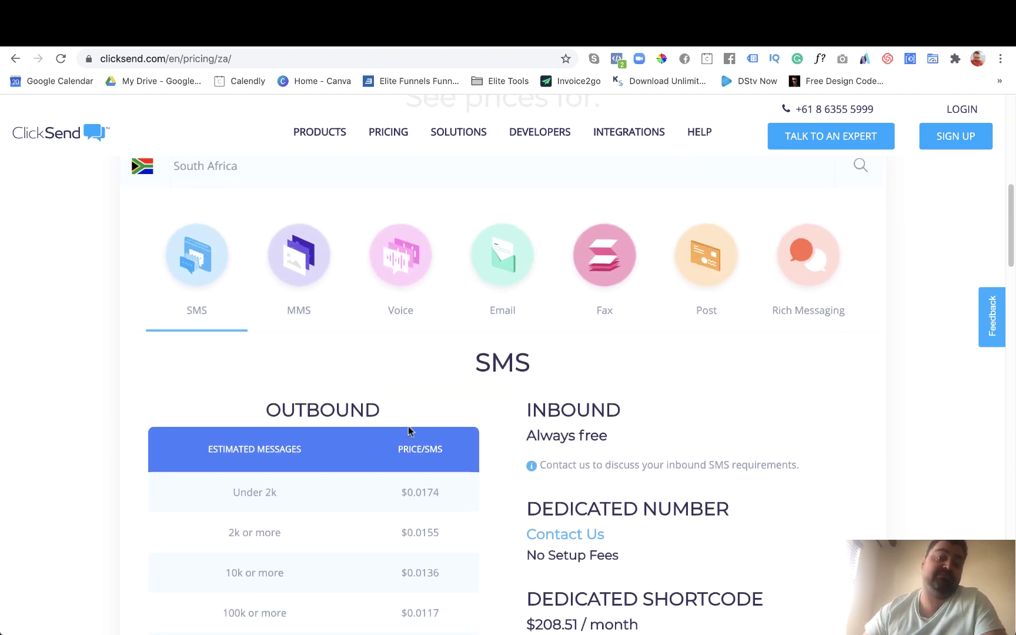
scroll(409, 431, up, 3)
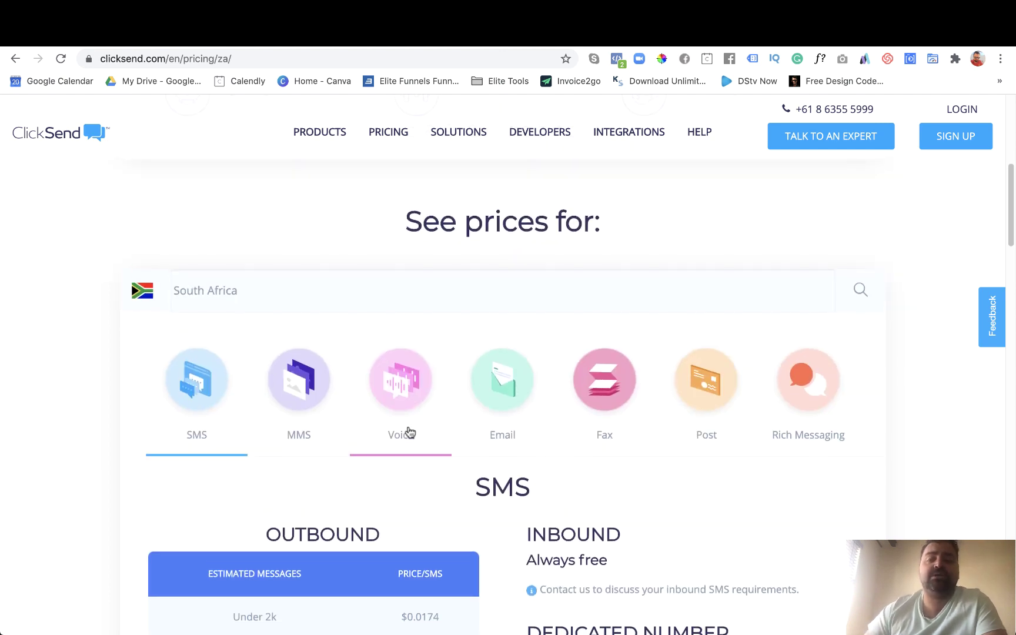
scroll(617, 330, up, 2)
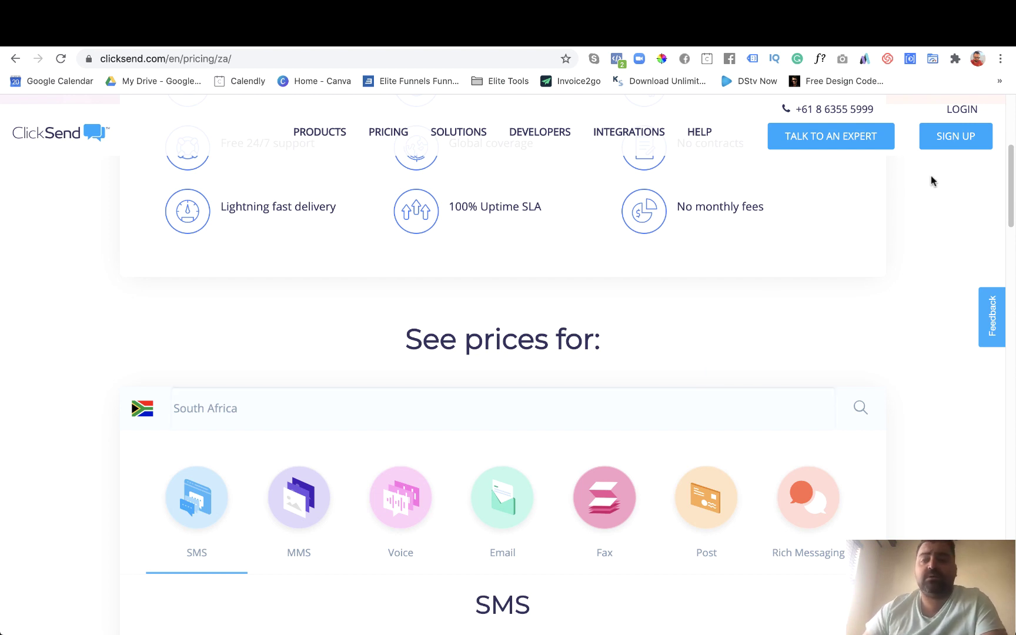
scroll(941, 178, up, 1)
Sign in to ClickSend with the saved credentials to reach the SMS dashboard.
click(962, 110)
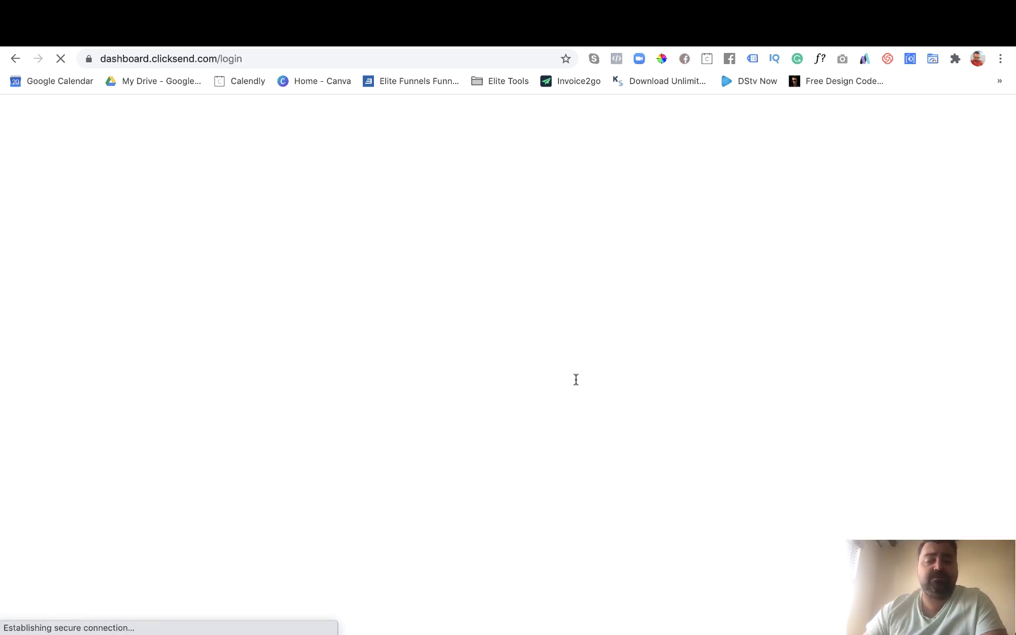
click(494, 436)
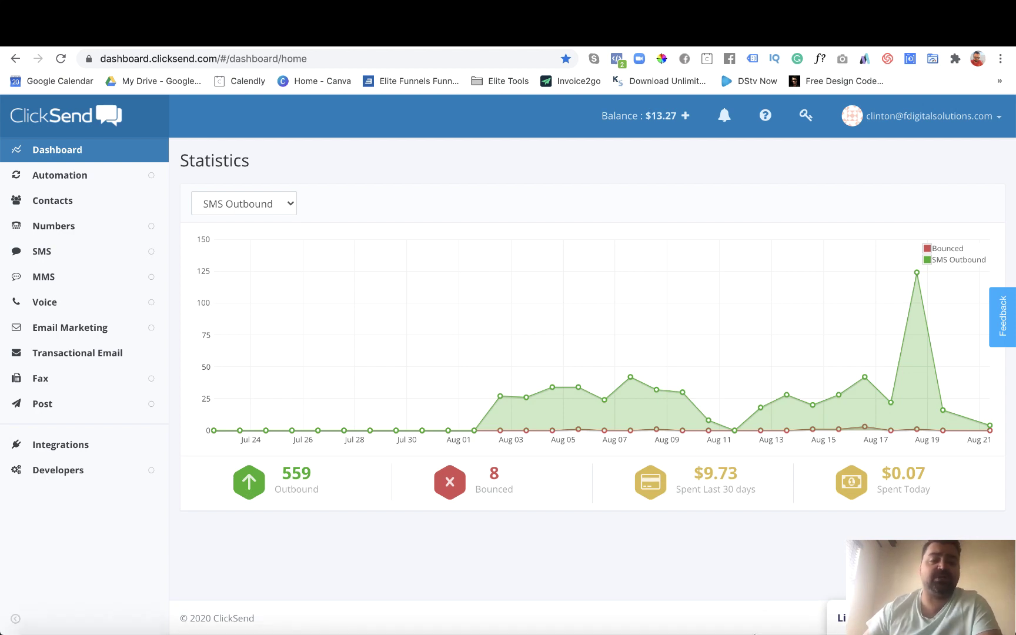
Open the Automations overview page from the Automation menu.
click(82, 176)
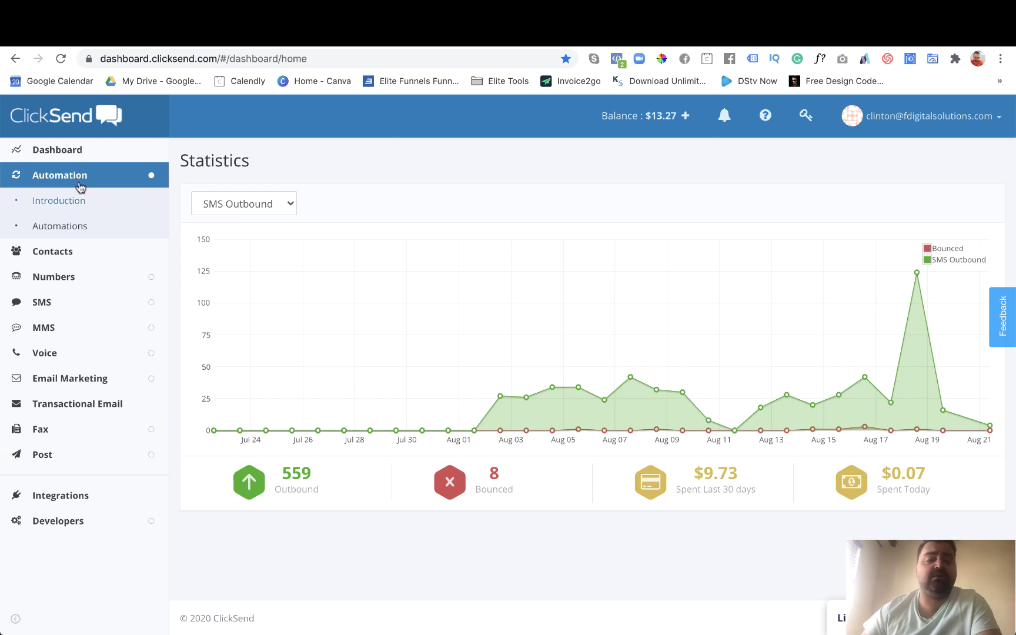
click(71, 228)
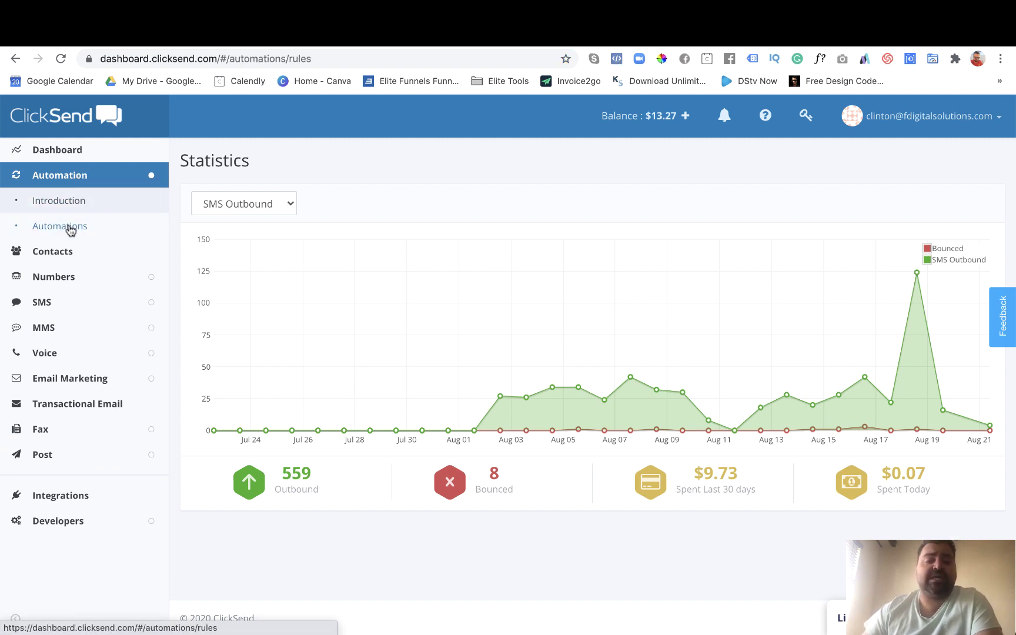
scroll(517, 378, down, 3)
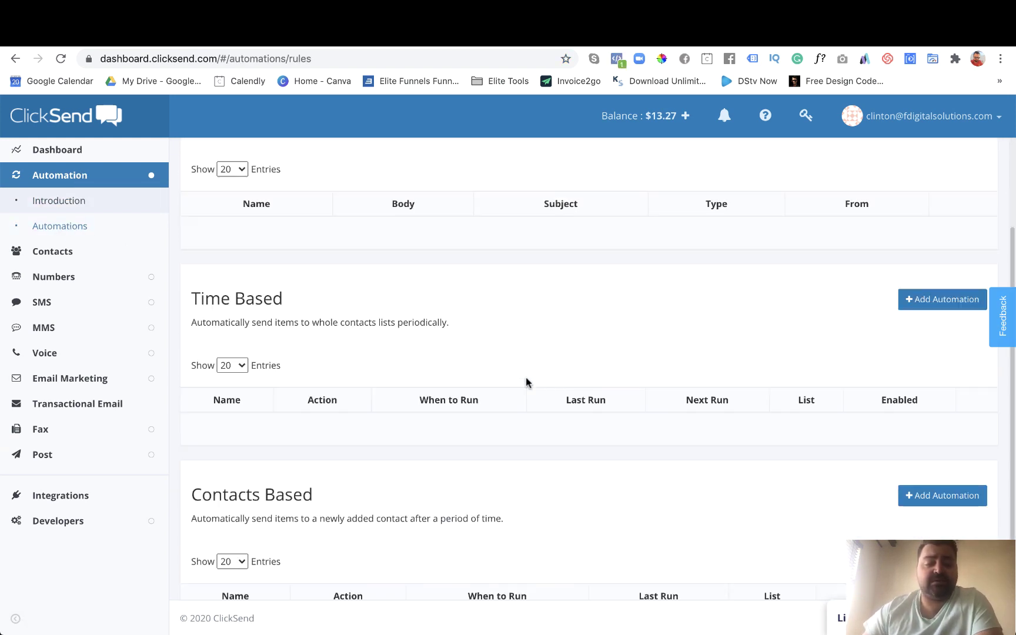
scroll(525, 382, up, 3)
scroll(321, 318, down, 3)
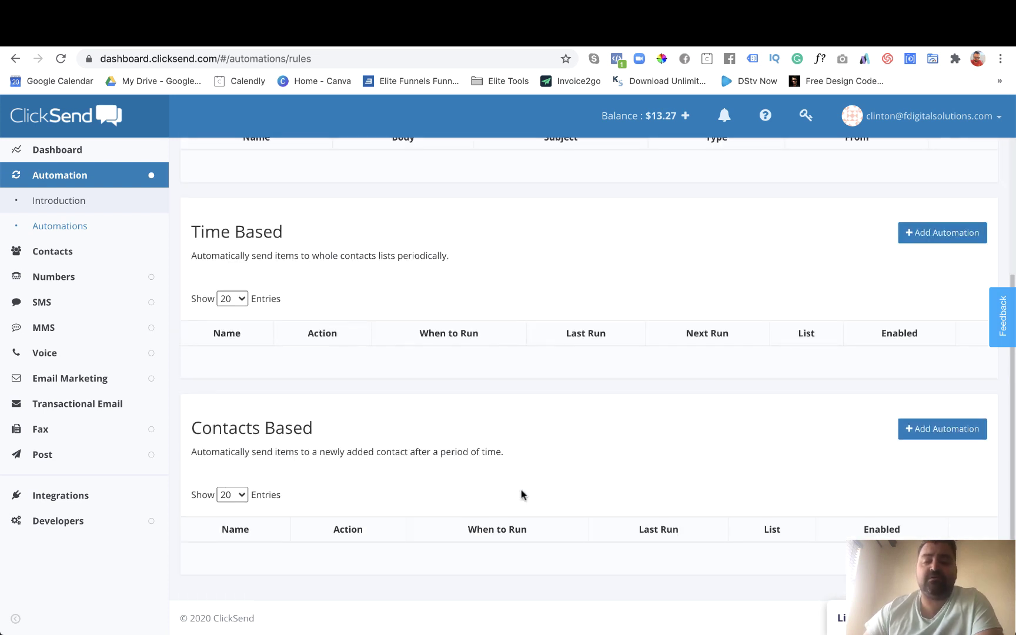
Add a contacts-based automation for Eyeconinc Optometrists - Aug Leads, delayed 5 minutes after adding.
click(959, 433)
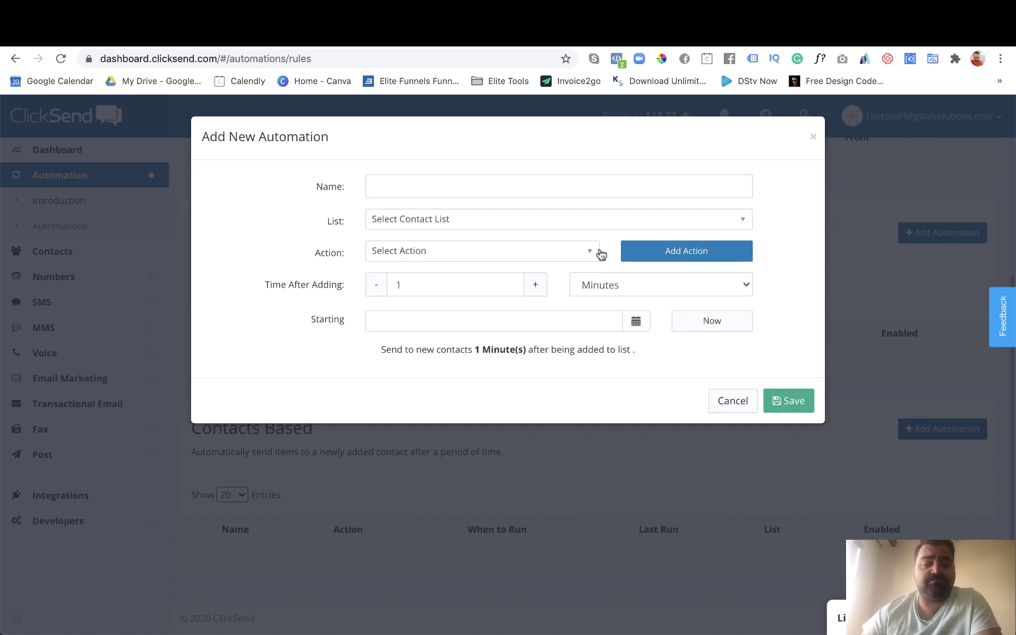
click(458, 224)
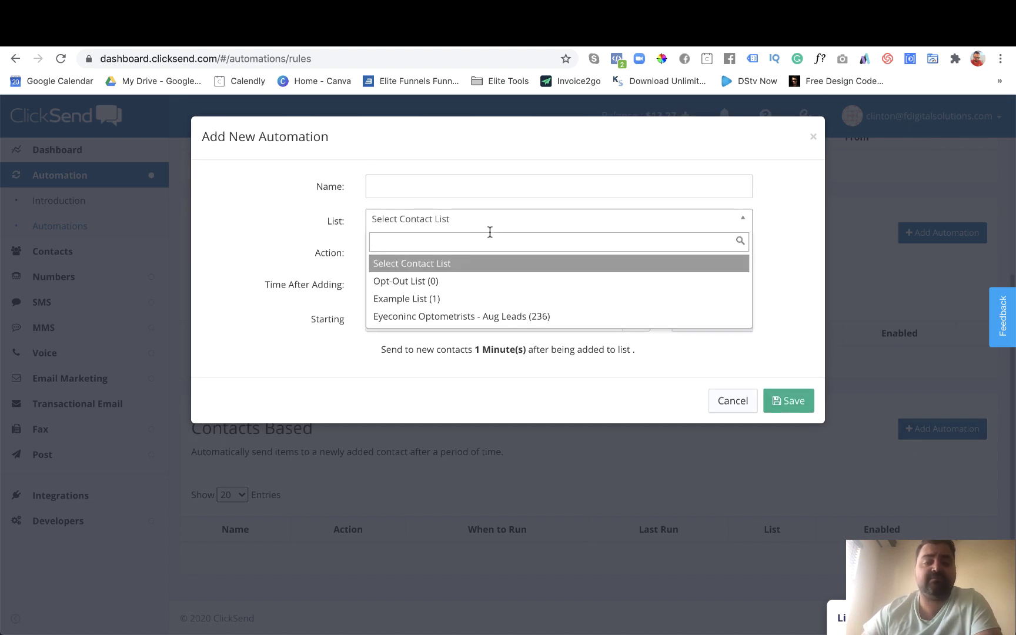
click(513, 320)
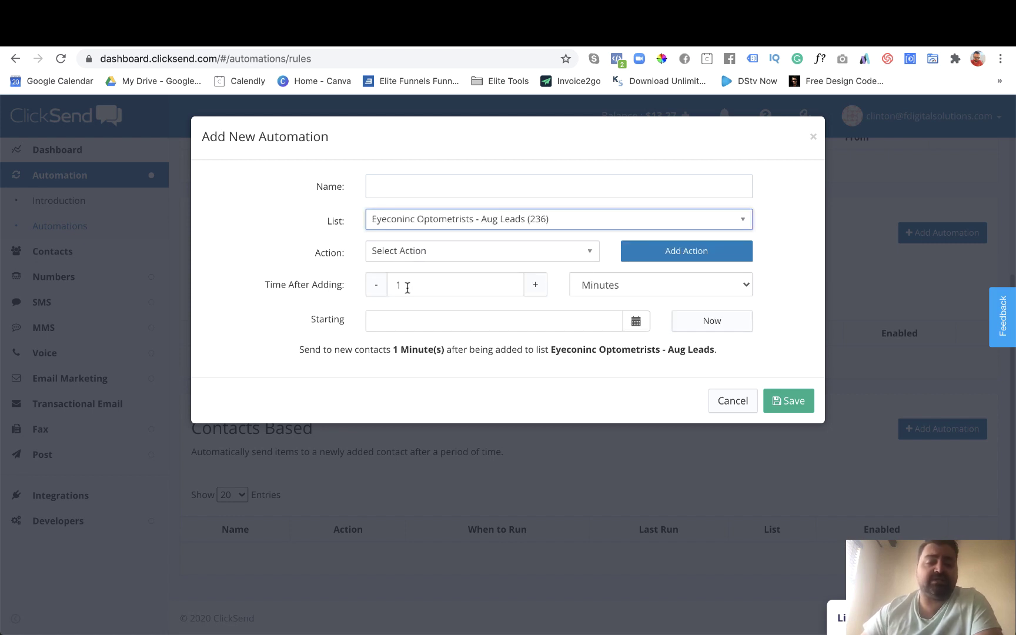
click(536, 288)
double_click(536, 288)
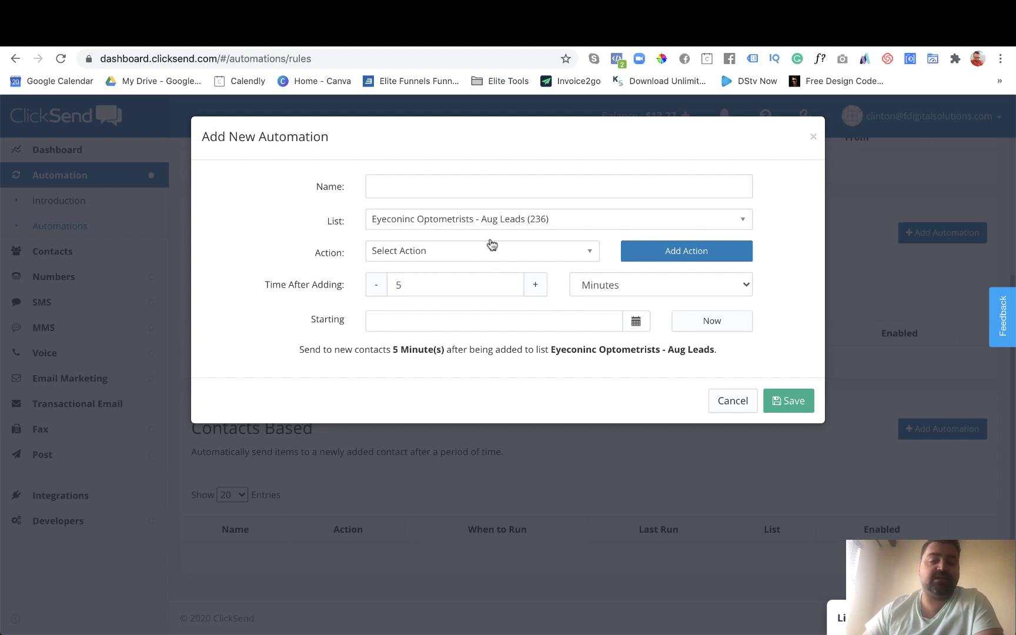
Create a new SMS action named 'test' with placeholder message text.
click(536, 254)
click(553, 254)
click(651, 255)
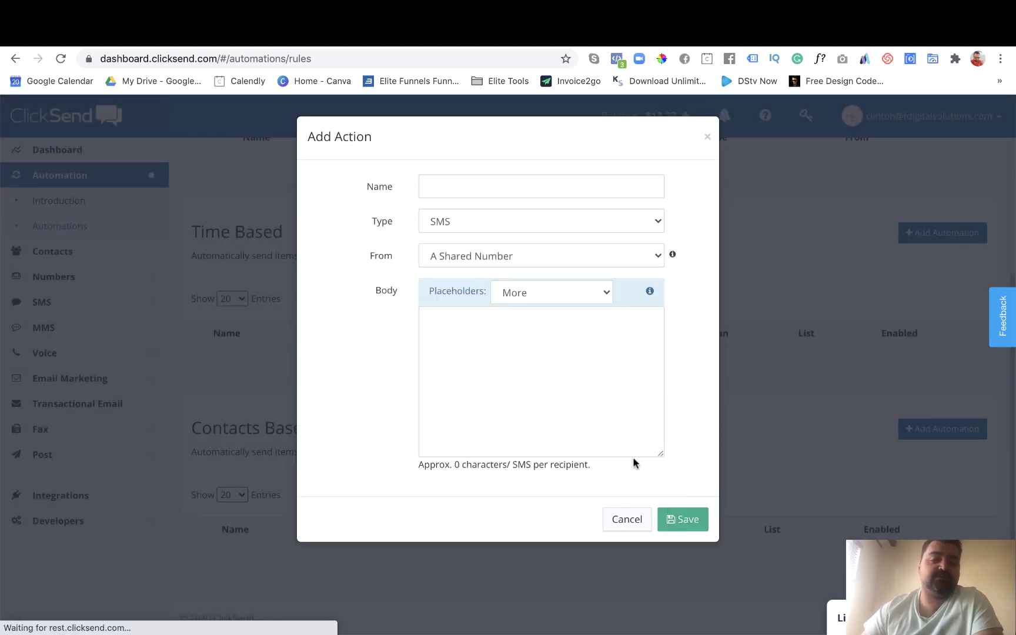
click(514, 347)
text(hjdksndksndkksd)
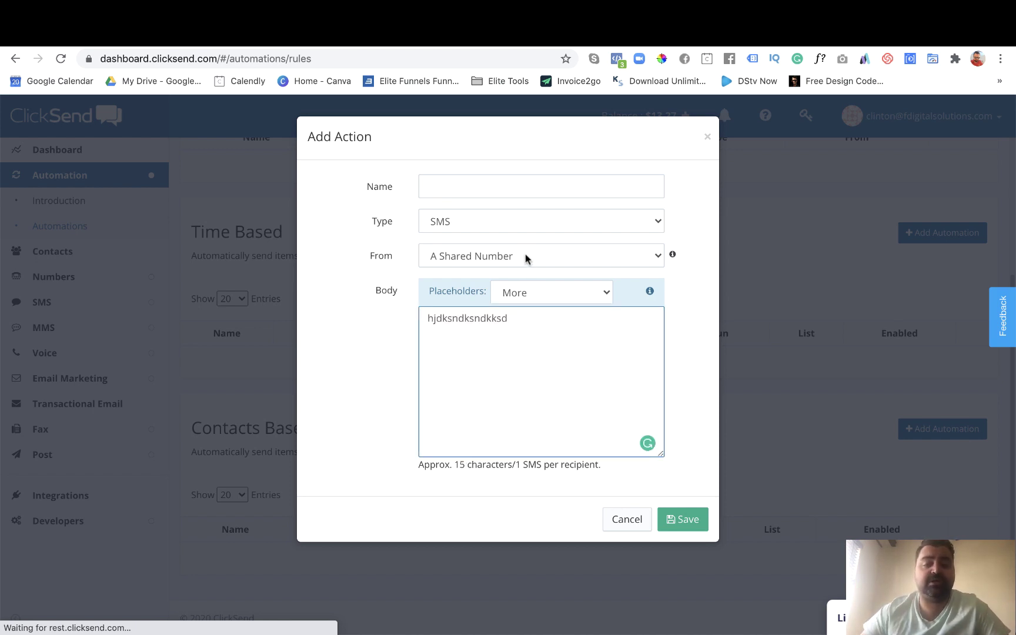
click(520, 185)
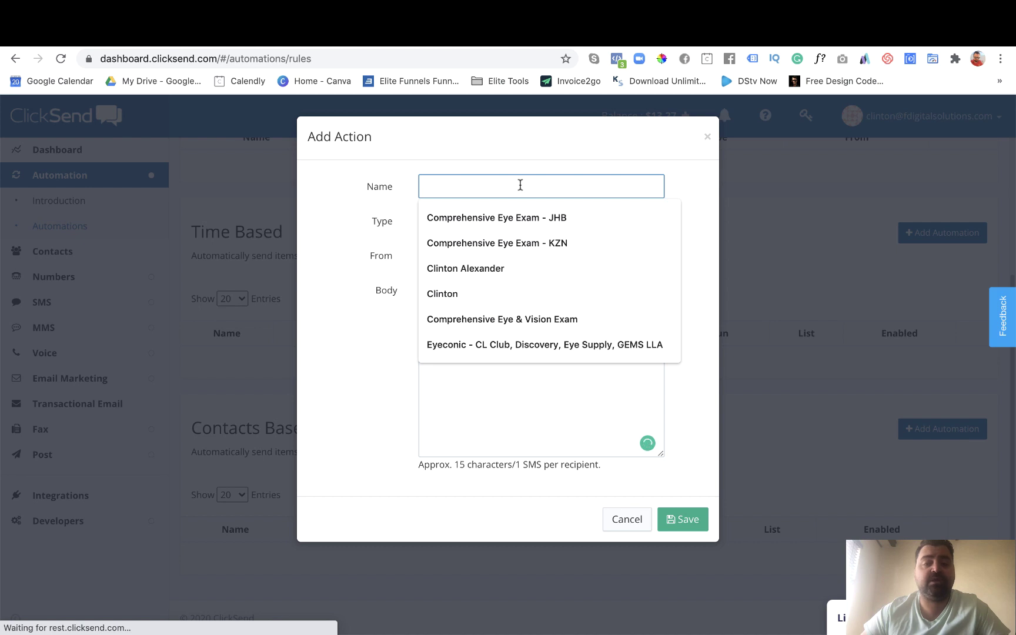
text(tesat)
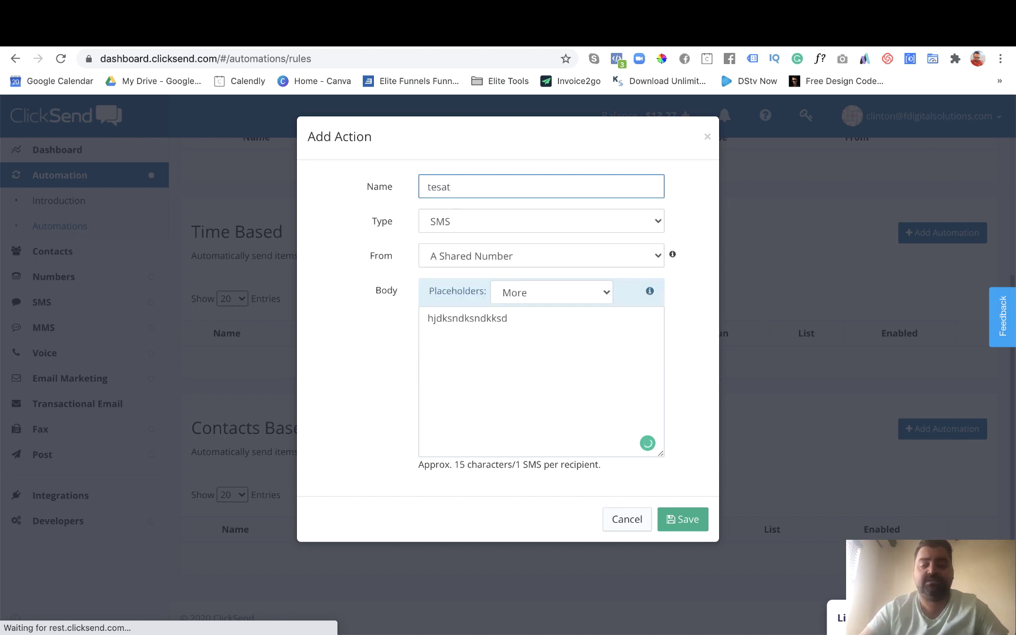
key(BackSpace)
key(BackSpace)
text(t)
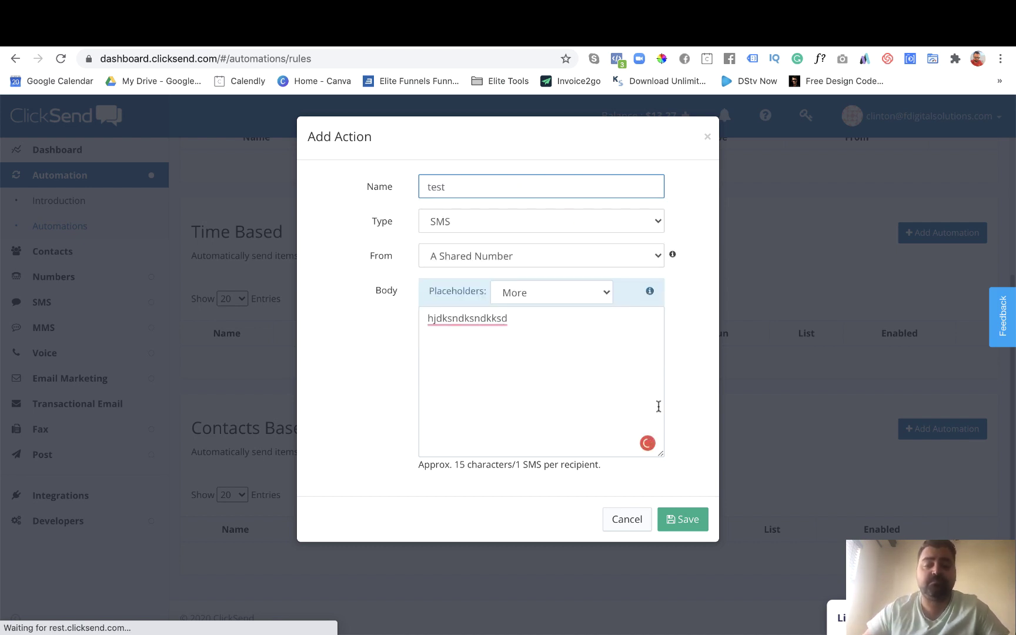
click(684, 519)
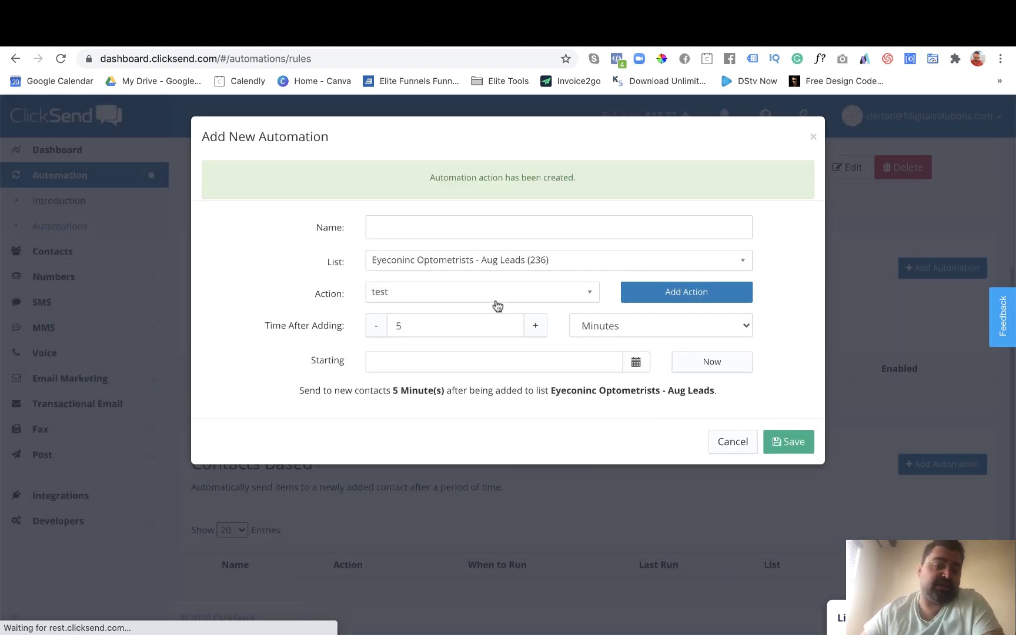
Reopen the test action and save it as a second action, test 2.
click(681, 292)
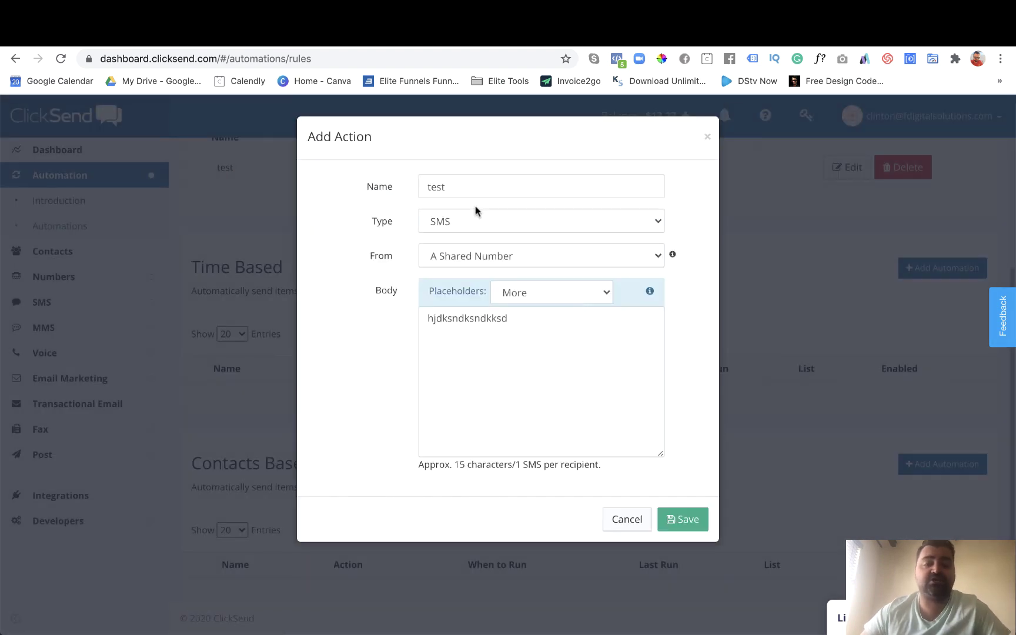
click(477, 192)
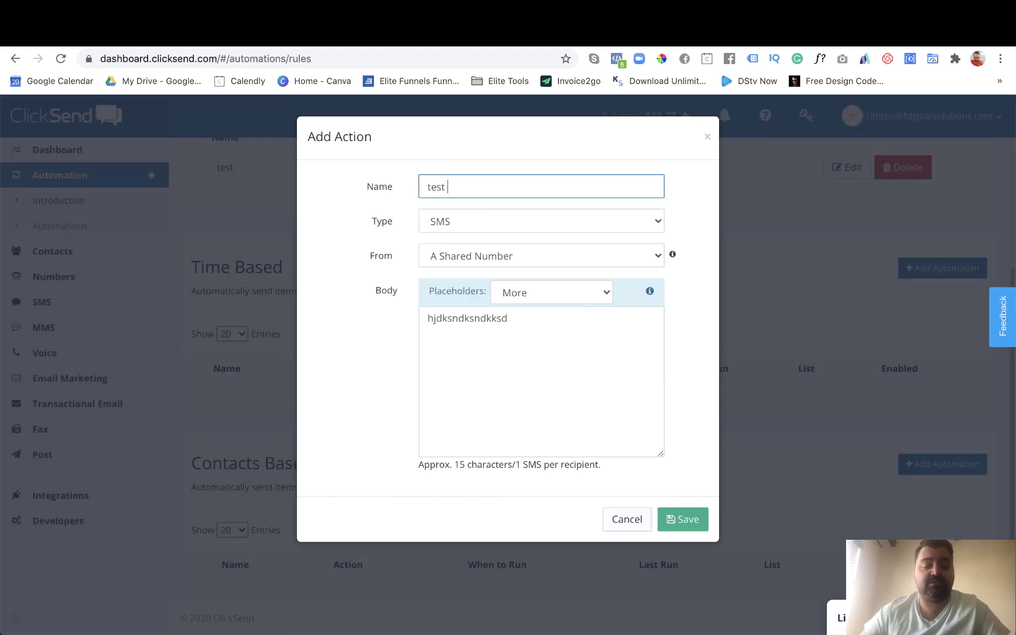
click(685, 519)
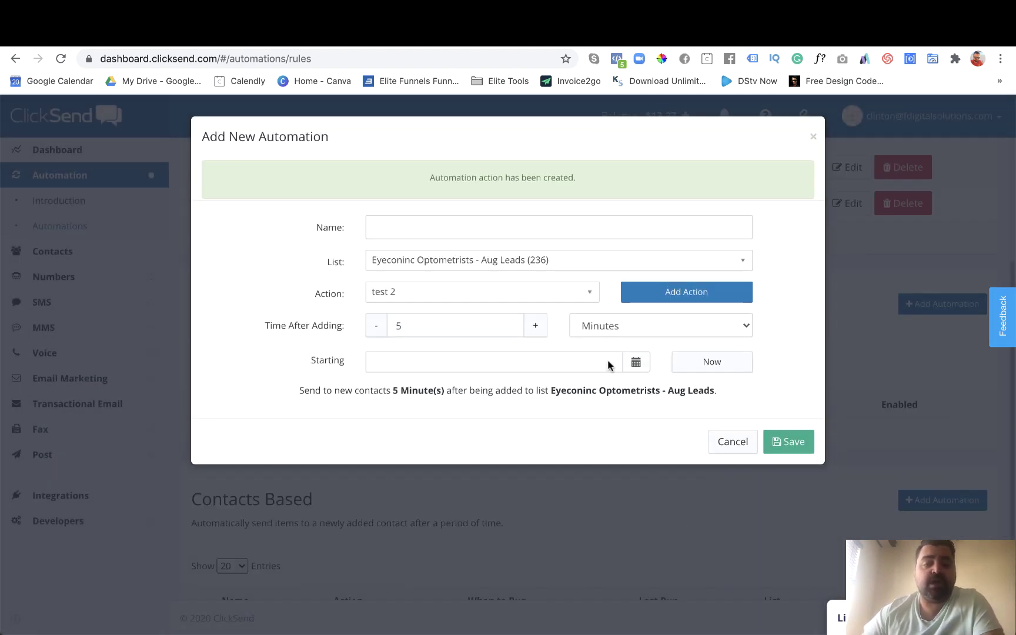
Select 'test' as the automation's action, then cancel the unfinished automation.
click(585, 294)
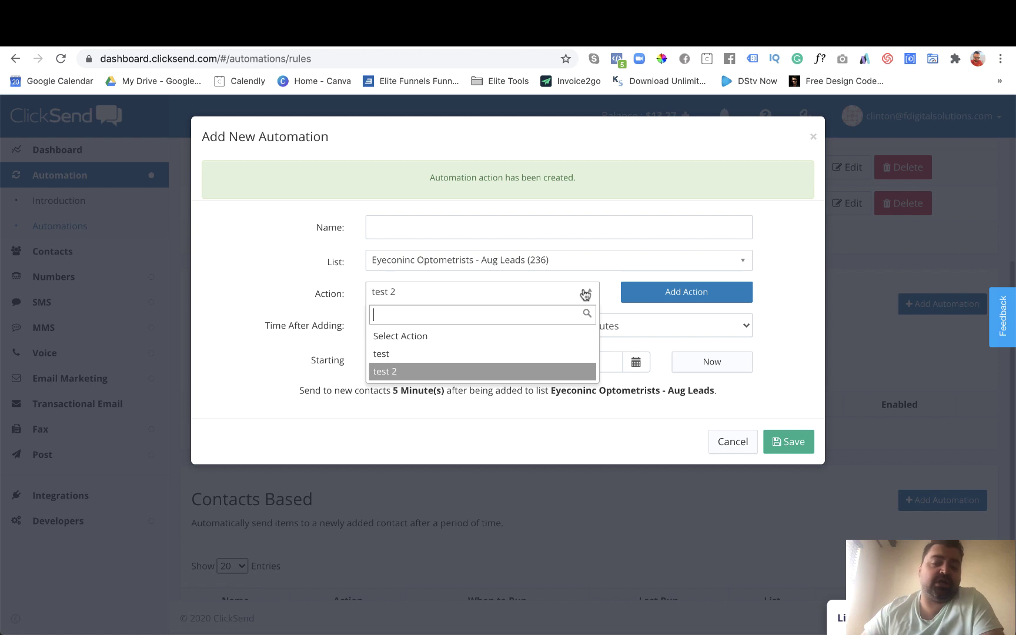
click(426, 353)
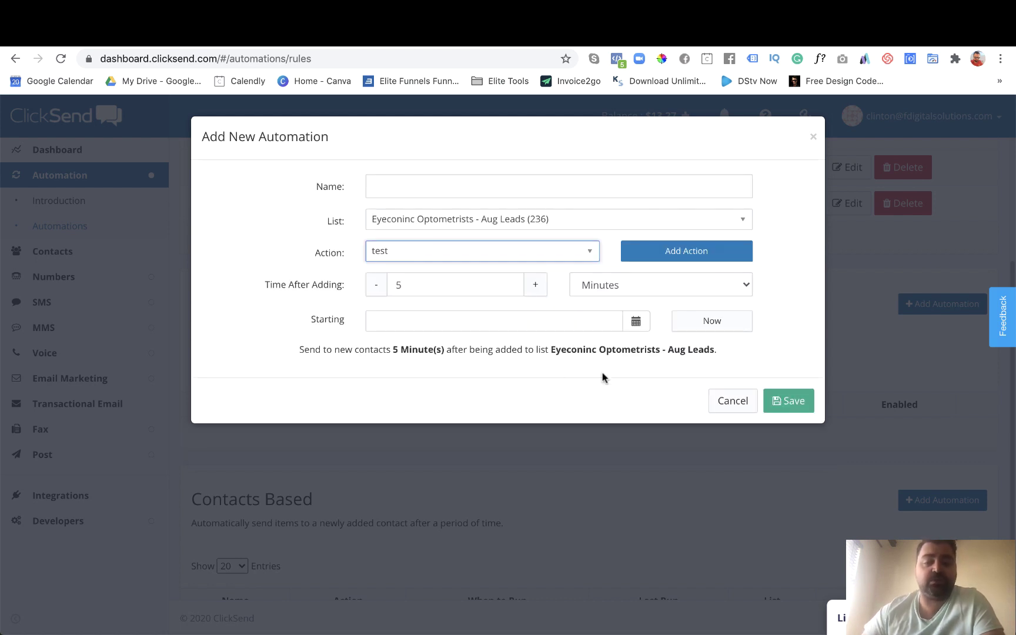
click(722, 402)
scroll(616, 398, down, 2)
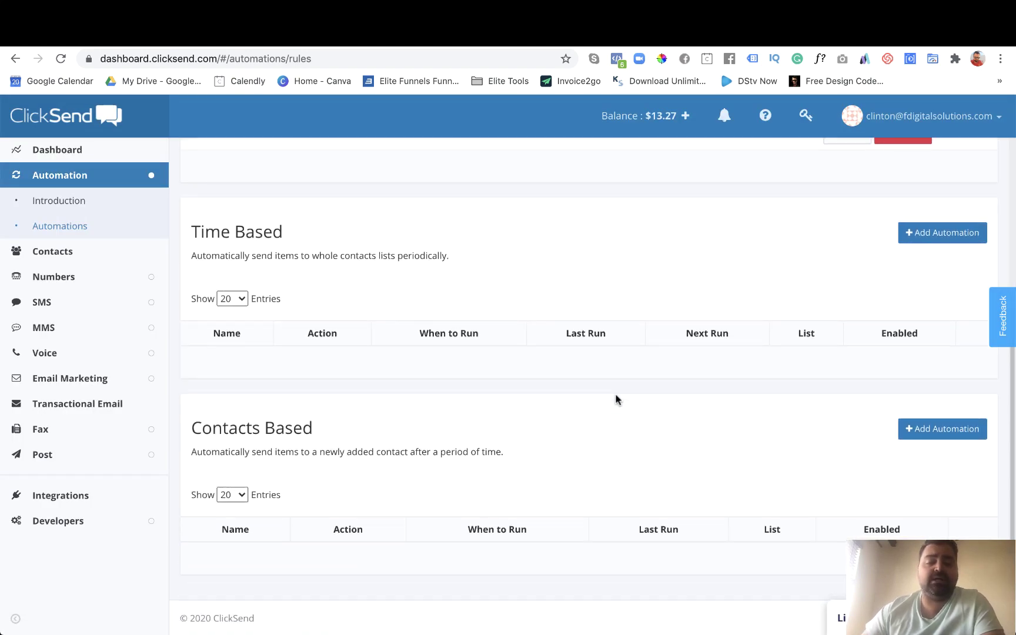
scroll(617, 399, up, 5)
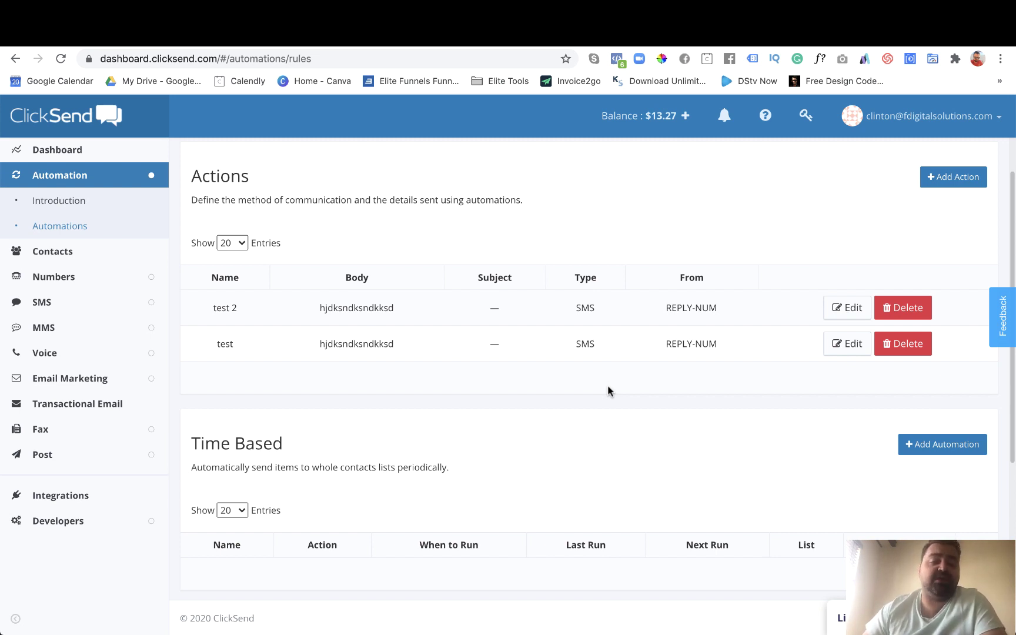
scroll(647, 412, up, 1)
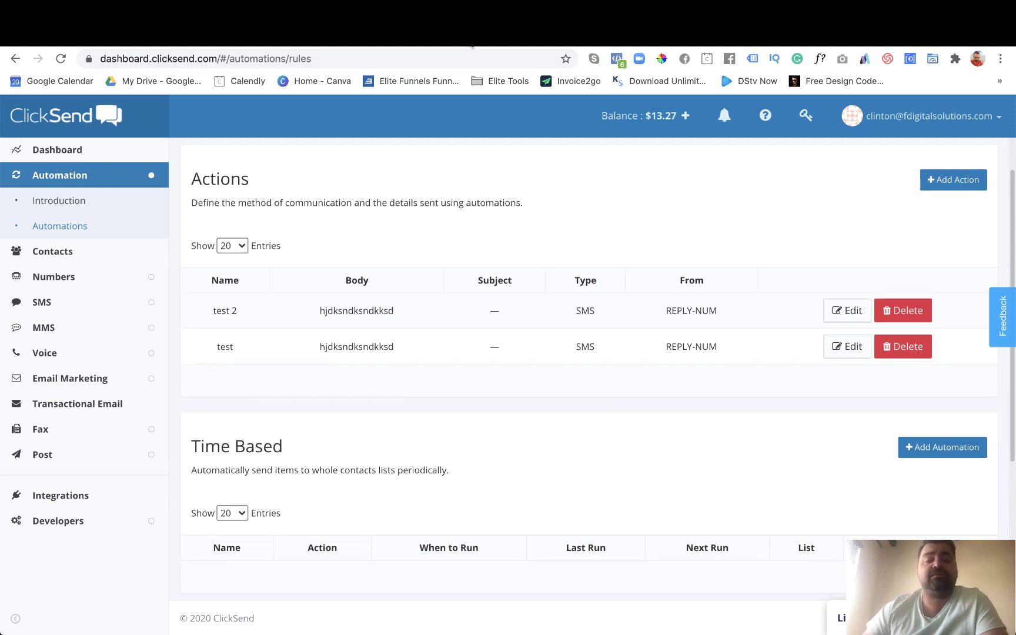
Switch to the ActiveCampaign tab and open Automations, listing its 9 automations.
click(471, 45)
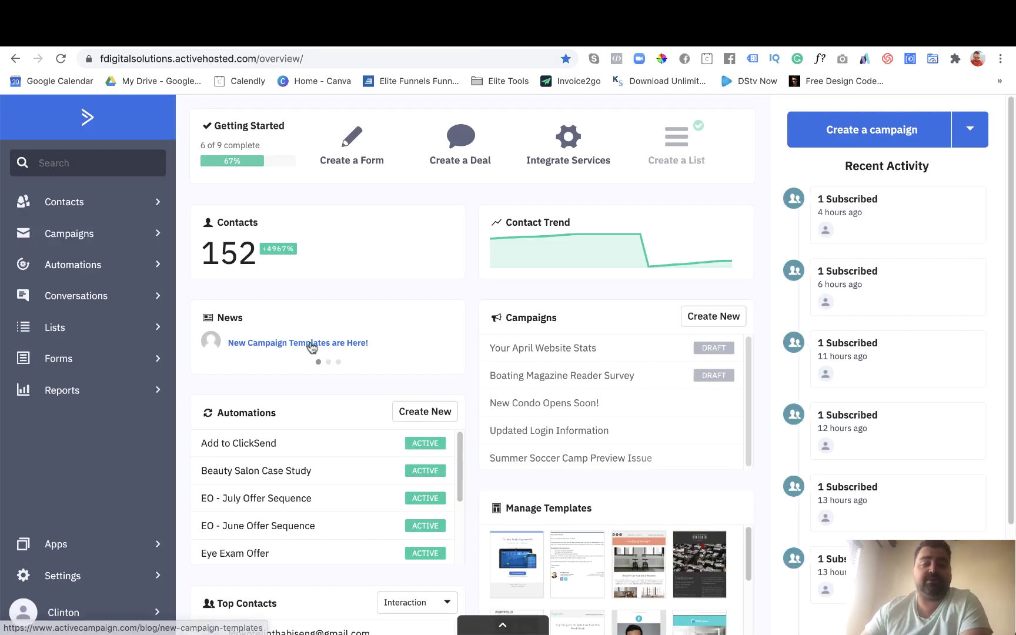
click(106, 265)
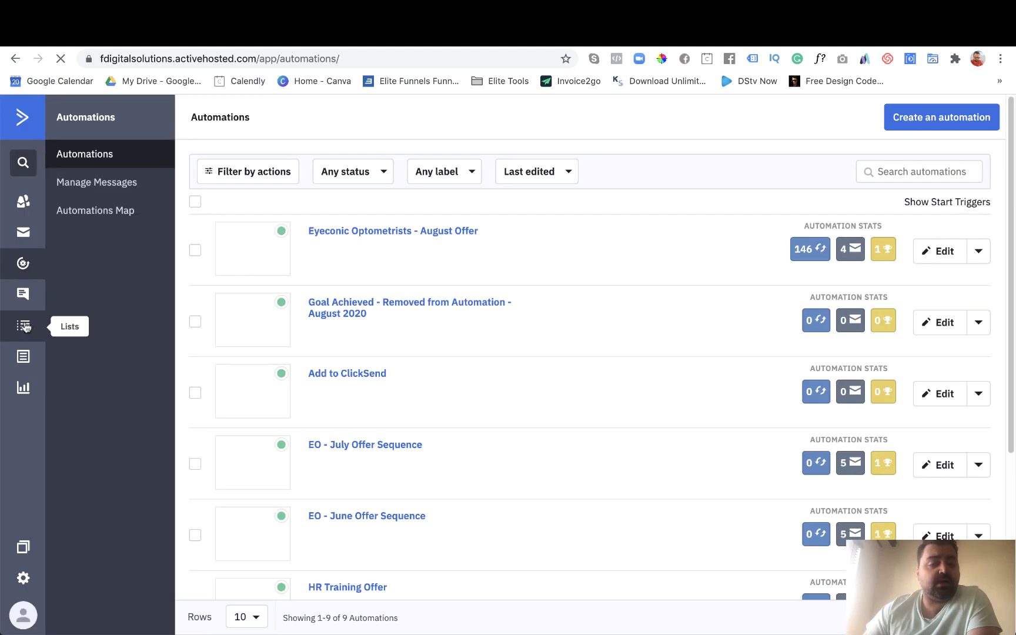
Open Lists to show August Offer ClickSend (15 min Delay) and August Offer Opt In.
click(23, 328)
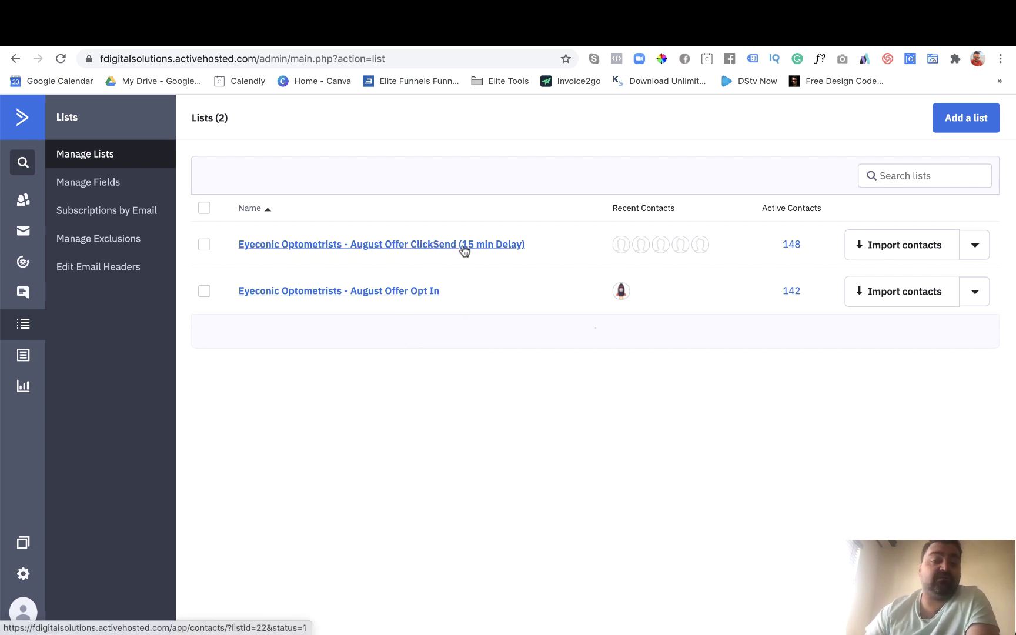
View the ClickSend delay list's contacts, then open the Add to ClickSend automation.
click(410, 243)
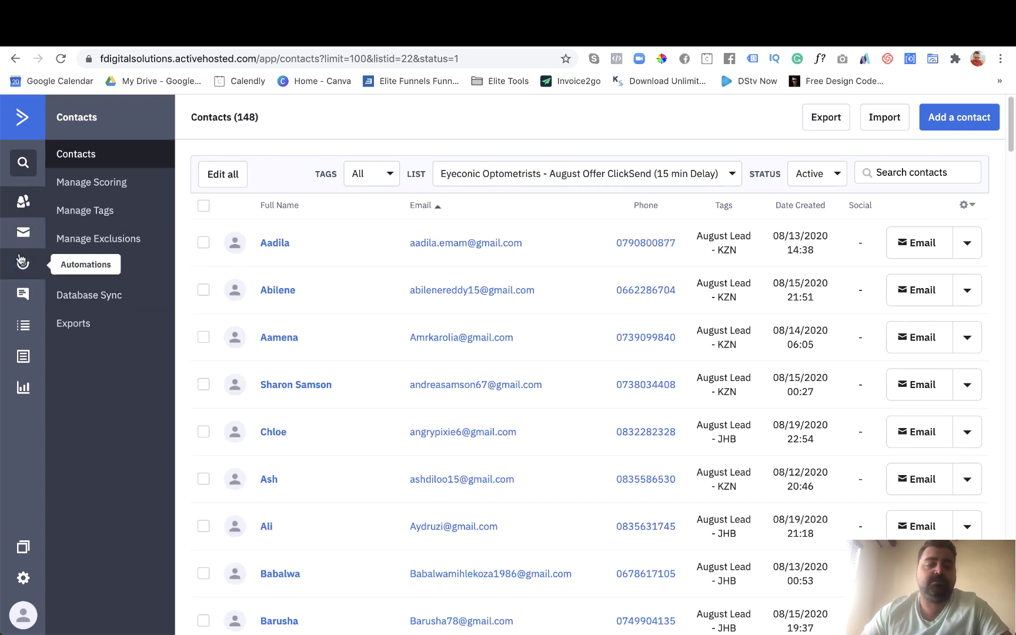
click(22, 265)
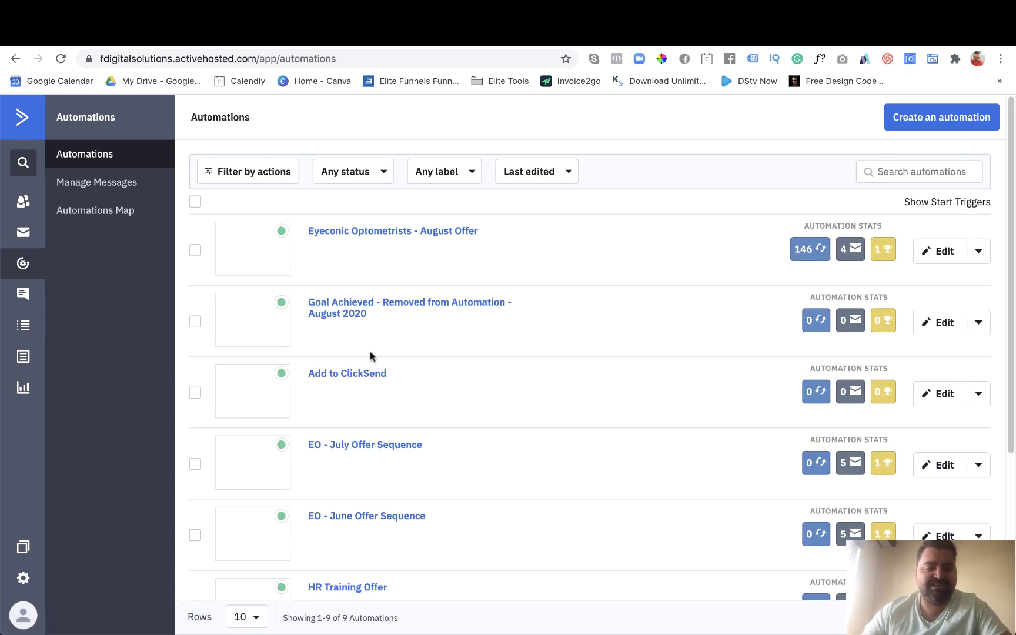
click(352, 374)
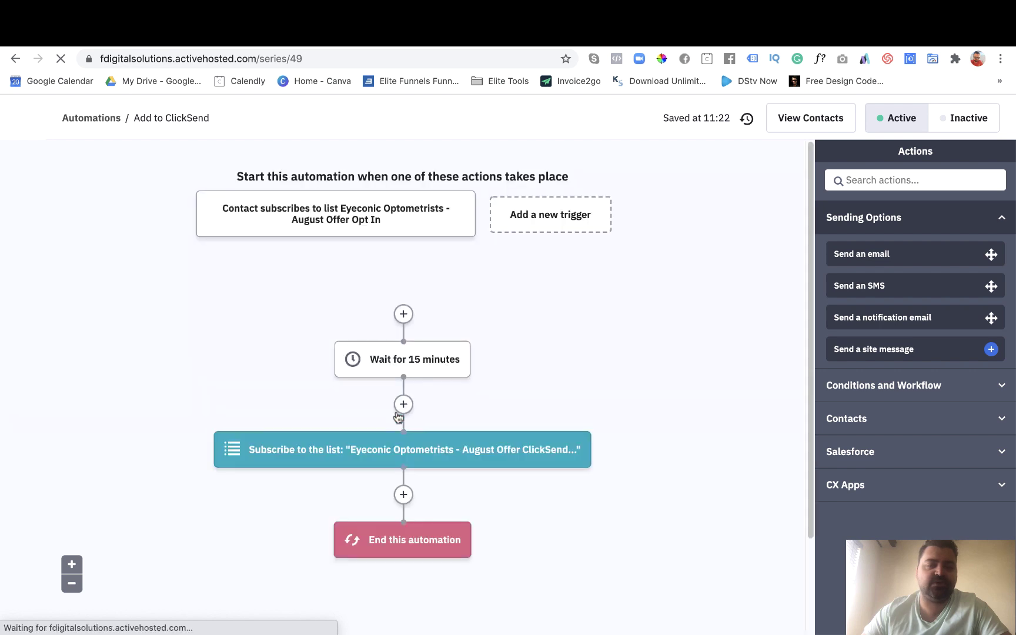
Inspect the trigger, Wait and Subscribe nodes of Add to ClickSend, then switch to Zapier.
mouse_move(365, 217)
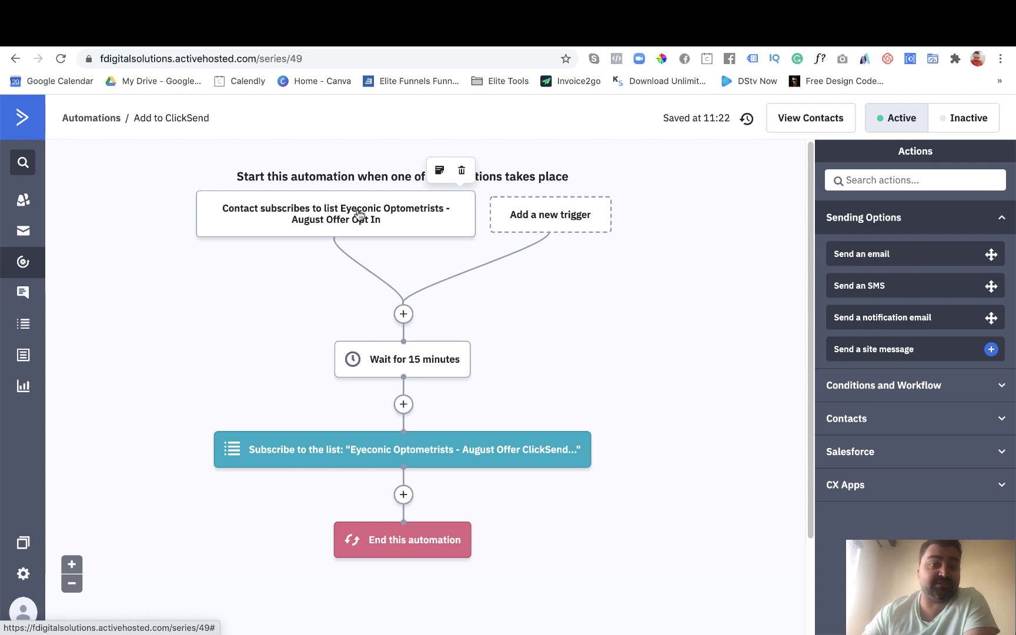
scroll(438, 268, down, 1)
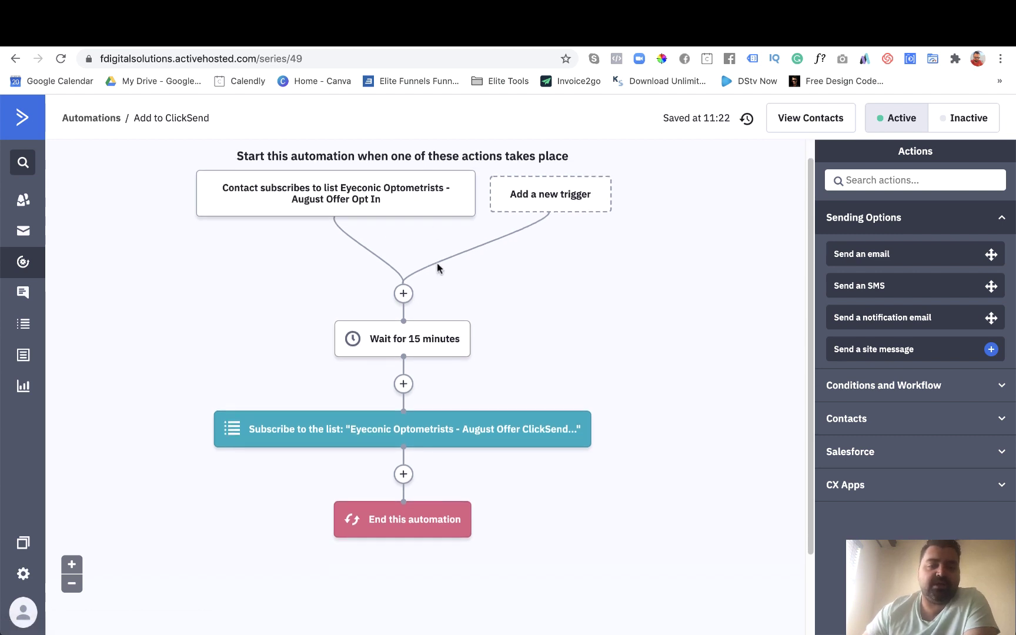
mouse_move(428, 338)
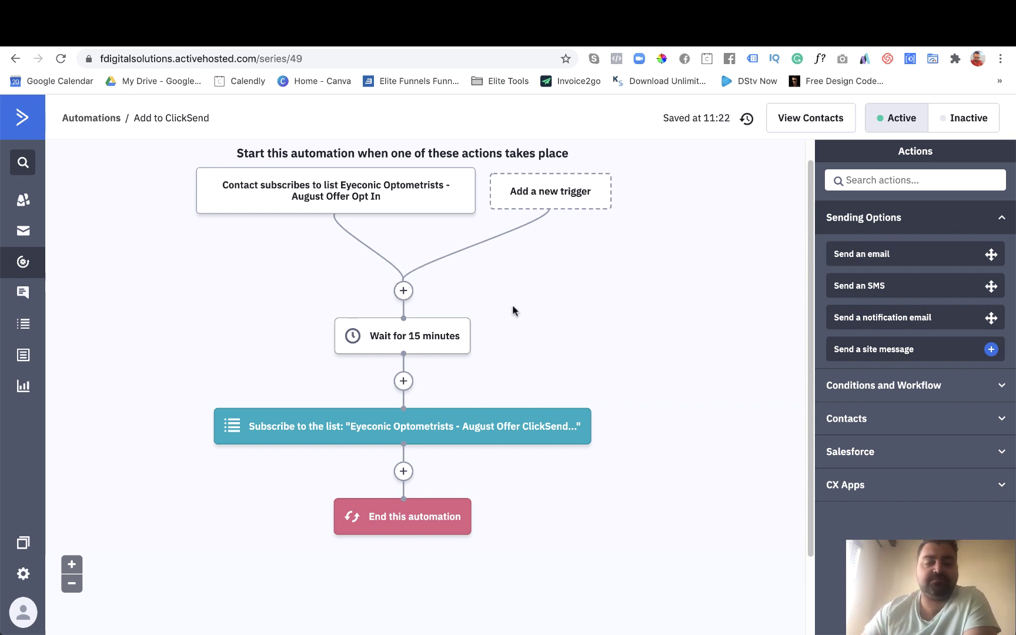
scroll(513, 305, down, 1)
mouse_move(434, 297)
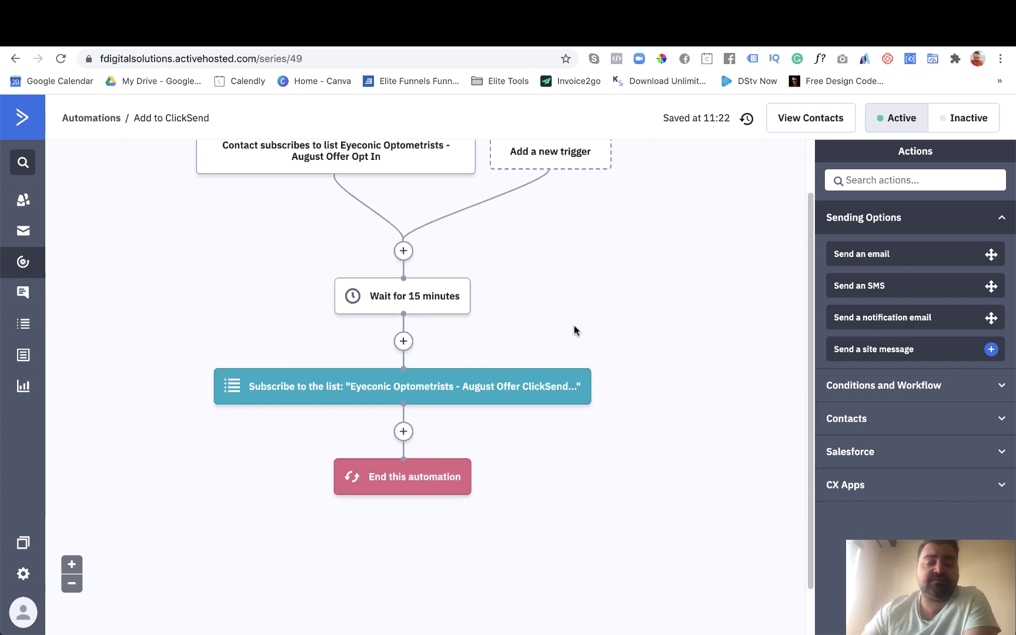
mouse_move(308, 377)
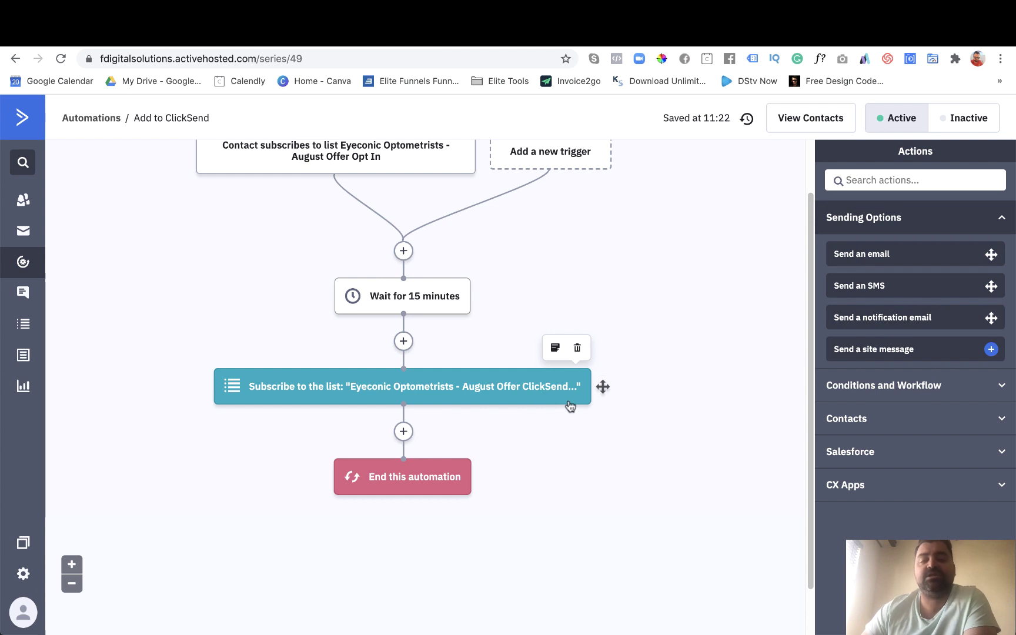
scroll(569, 402, down, 1)
scroll(582, 402, up, 4)
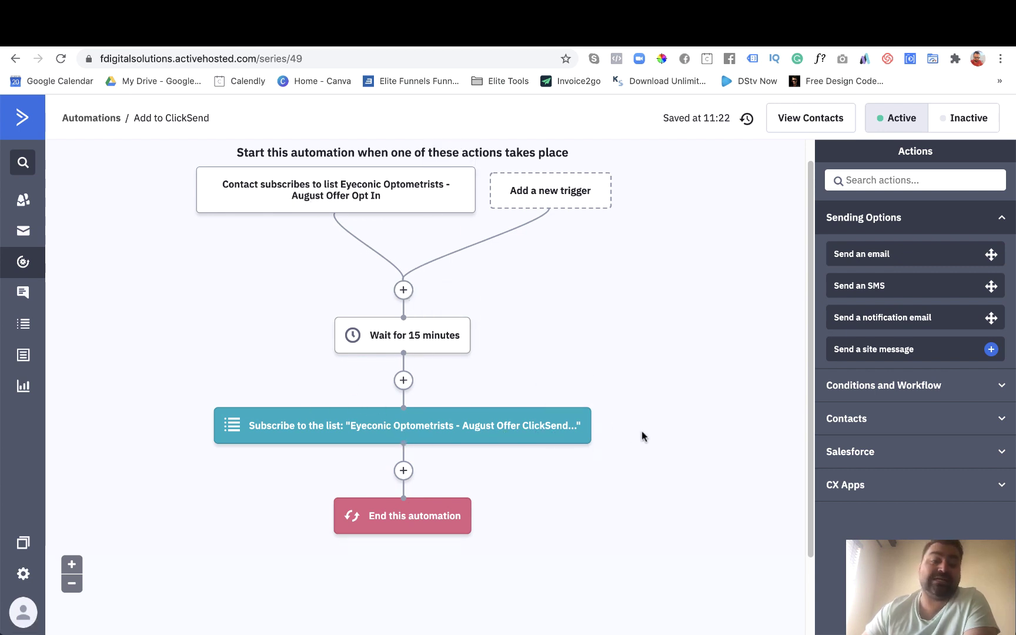
scroll(630, 415, down, 1)
scroll(627, 405, up, 1)
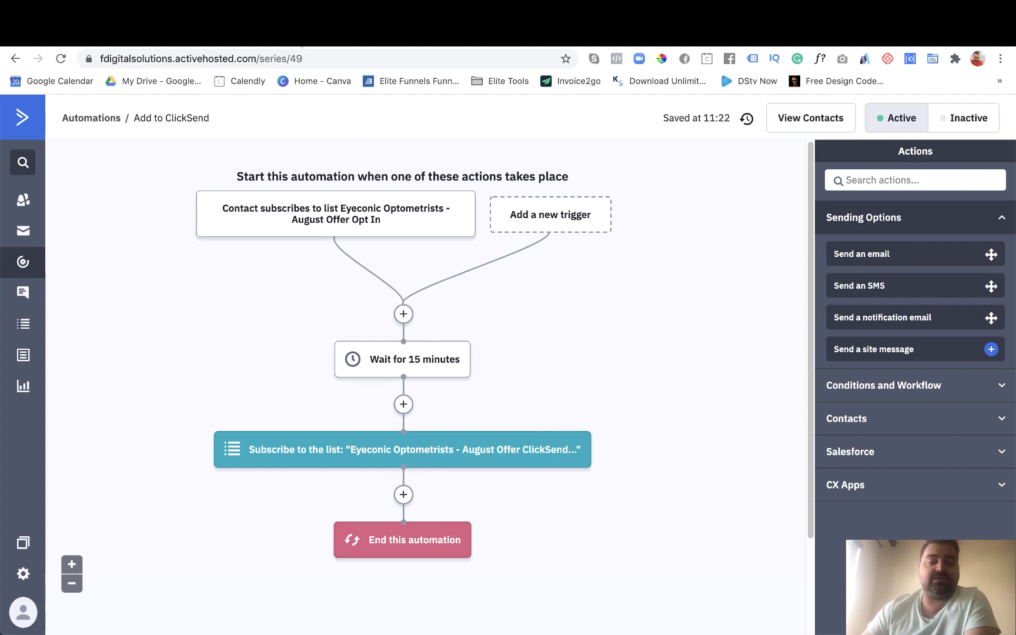
click(367, 30)
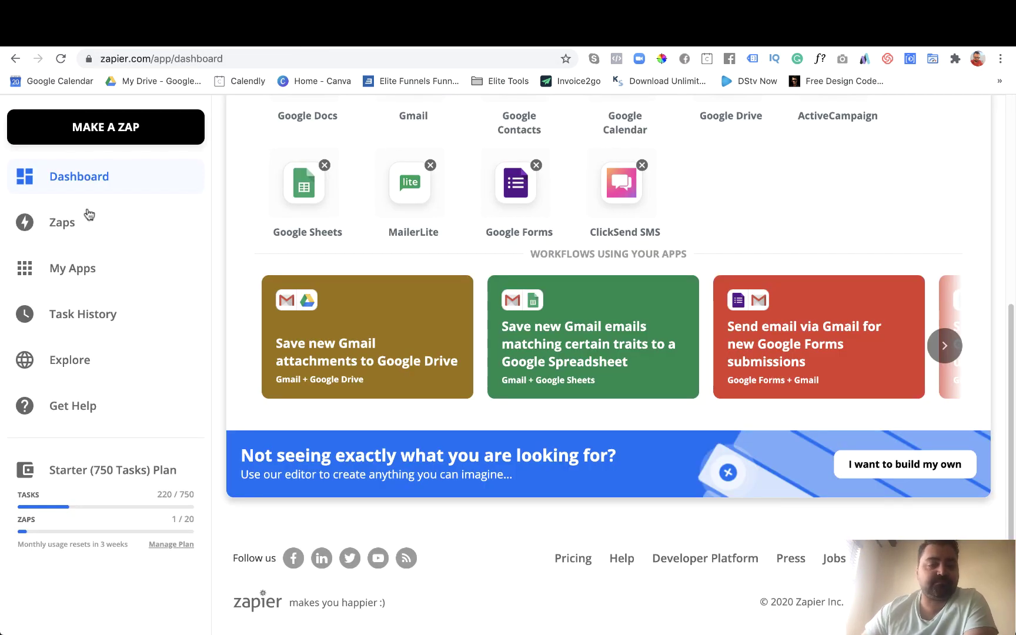
Create a new zap from the Zaps page, signing in with the Google account.
click(54, 223)
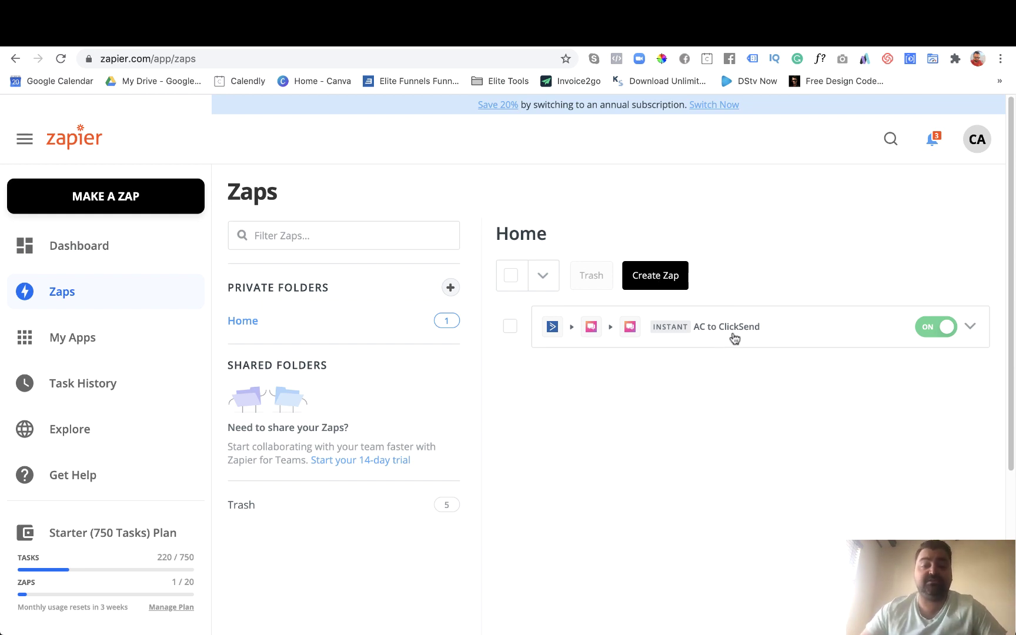
click(667, 276)
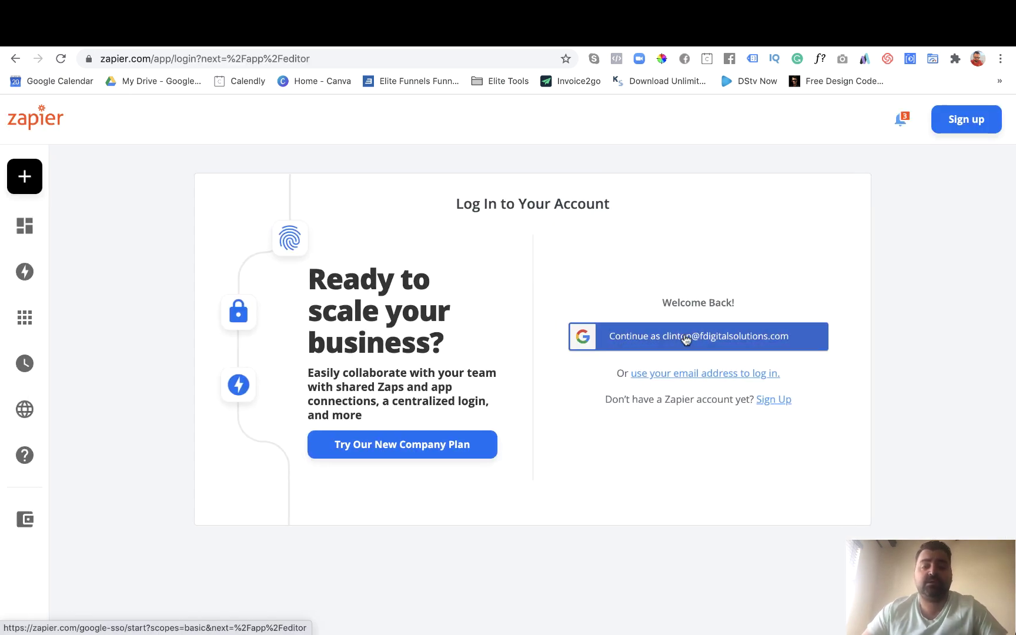
click(686, 339)
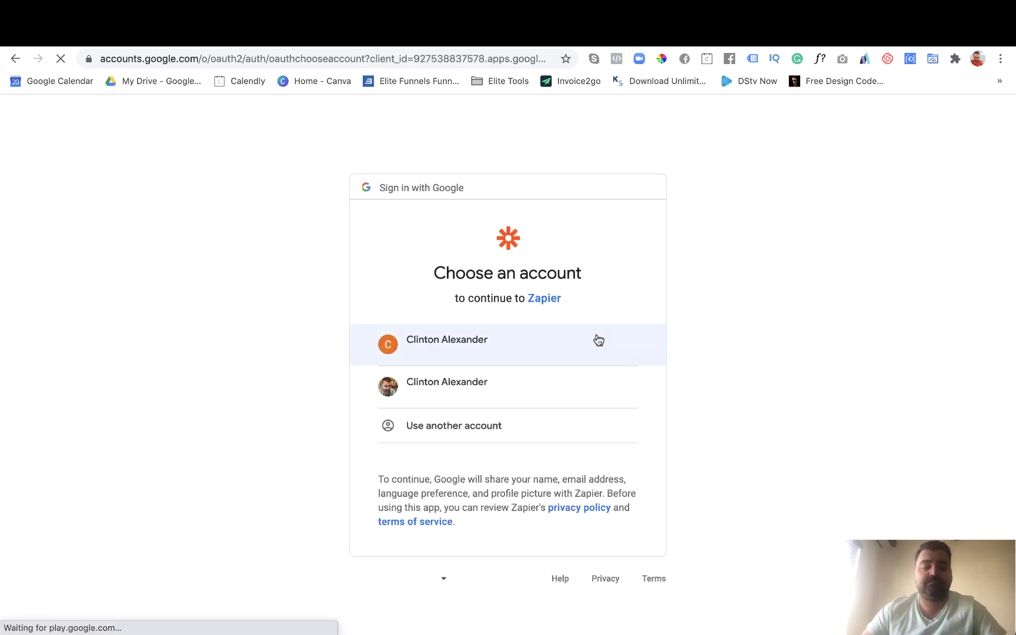
click(492, 346)
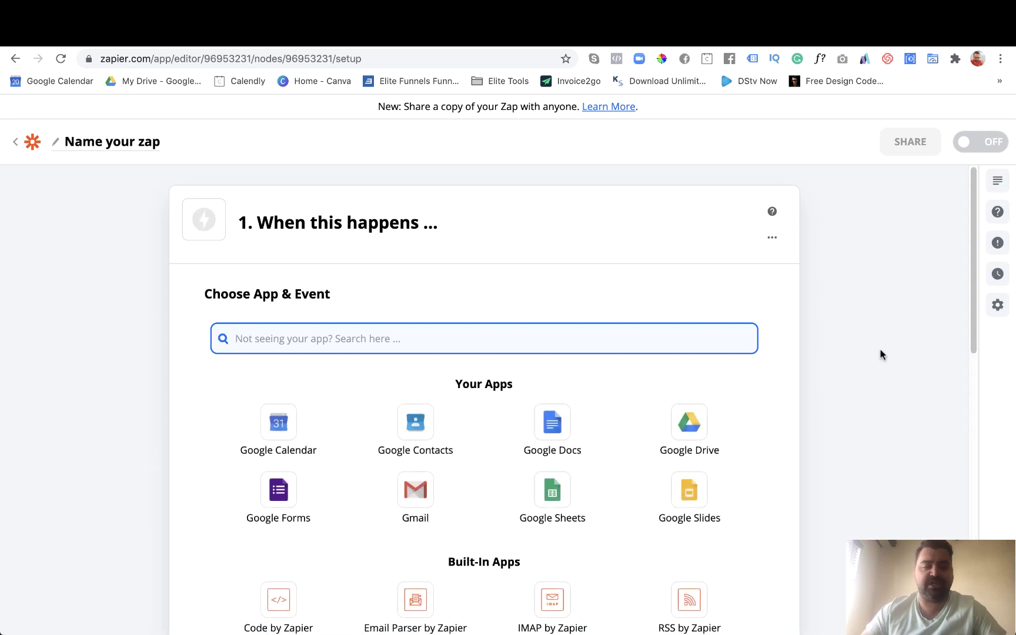
Search 'acti', pick ActiveCampaign as the trigger app, and list its trigger events.
scroll(880, 354, down, 1)
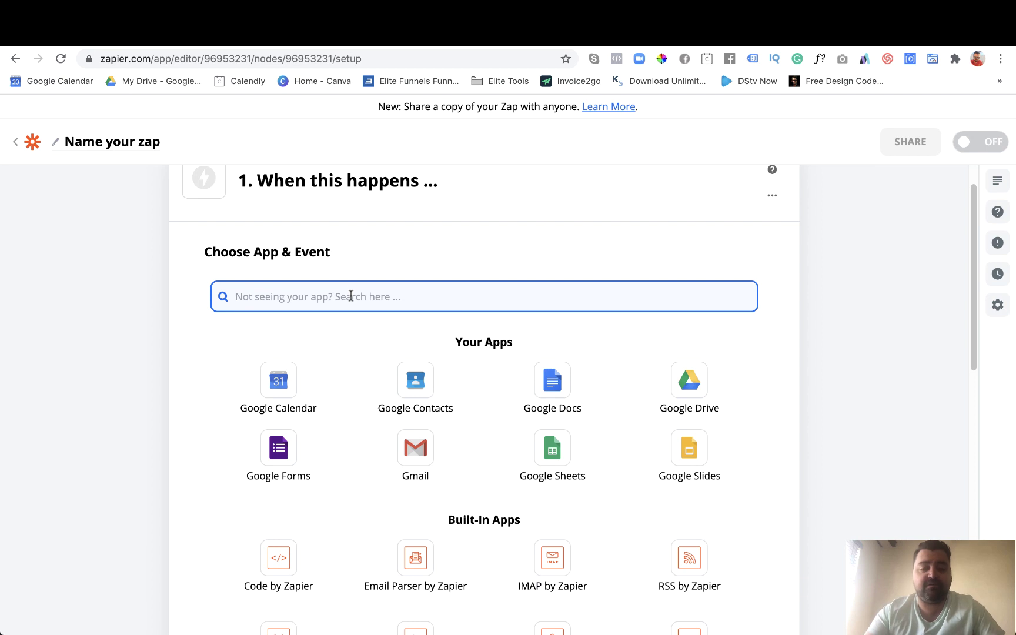
text(acti)
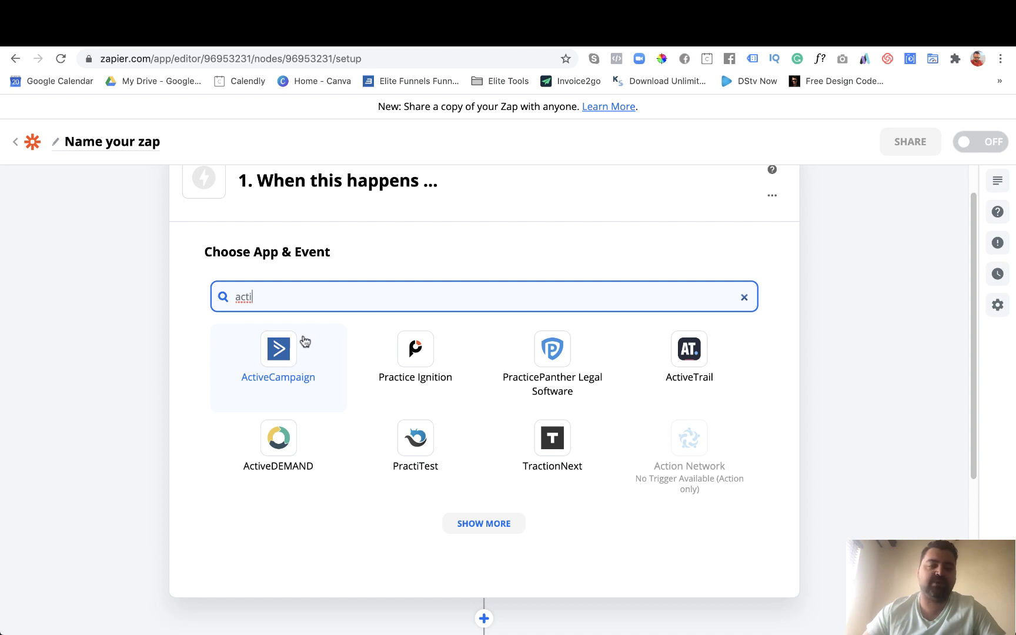
click(293, 346)
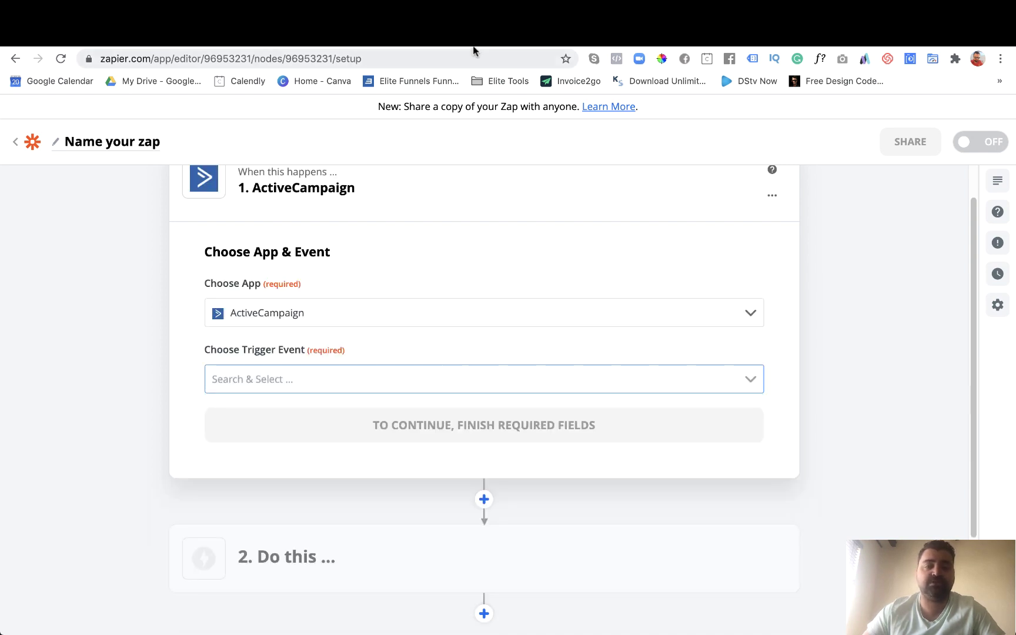
key(ctrl+Tab)
mouse_move(458, 455)
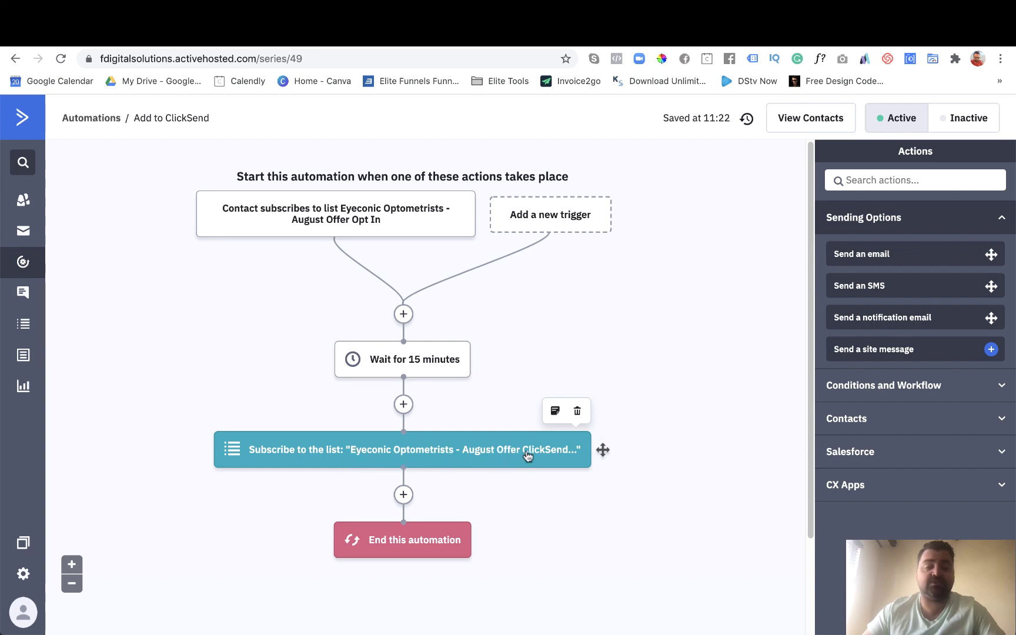
key(ctrl+shift+Tab)
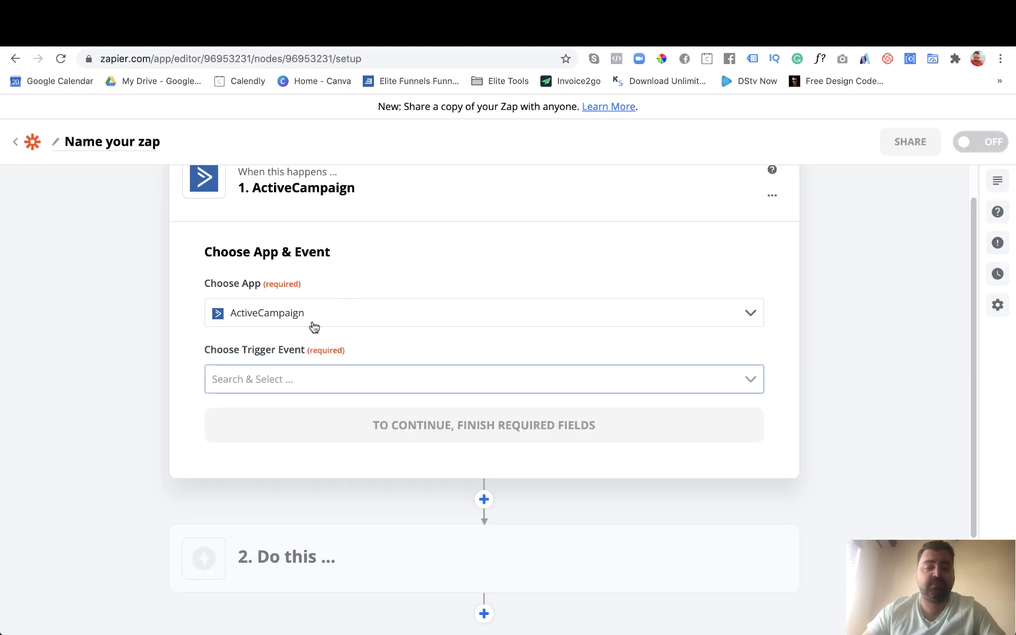
click(298, 375)
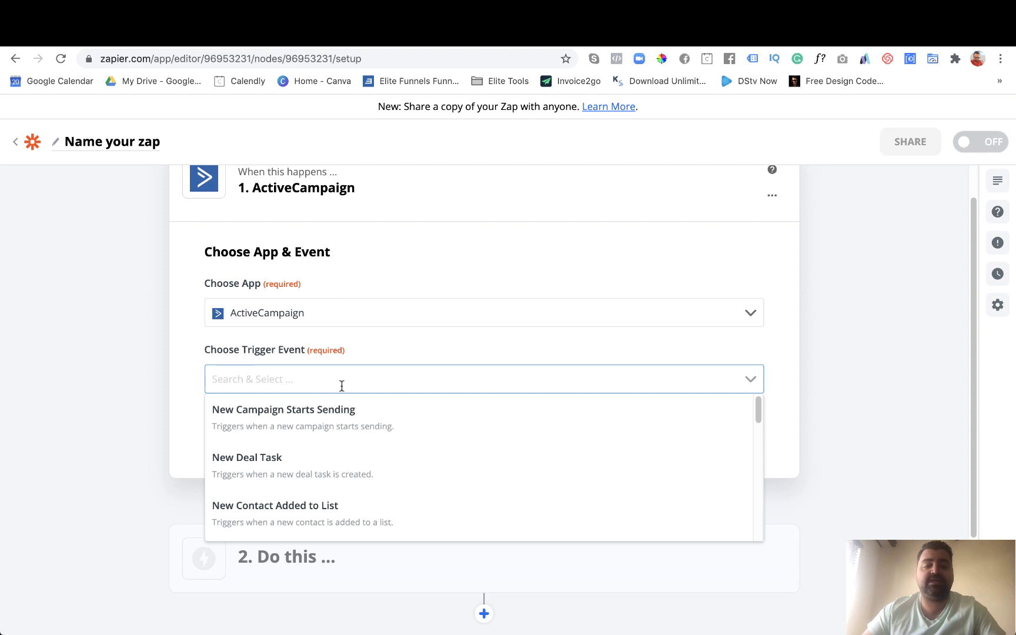
scroll(329, 452, down, 2)
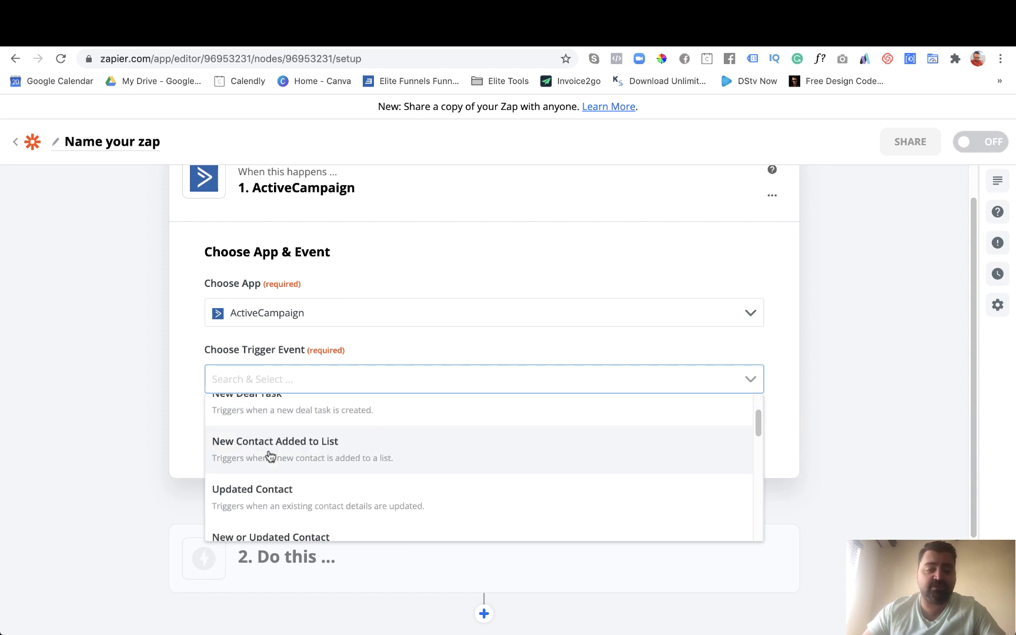
Set the trigger event to New Contact Added to List and connect the ActiveCampaign account.
click(297, 450)
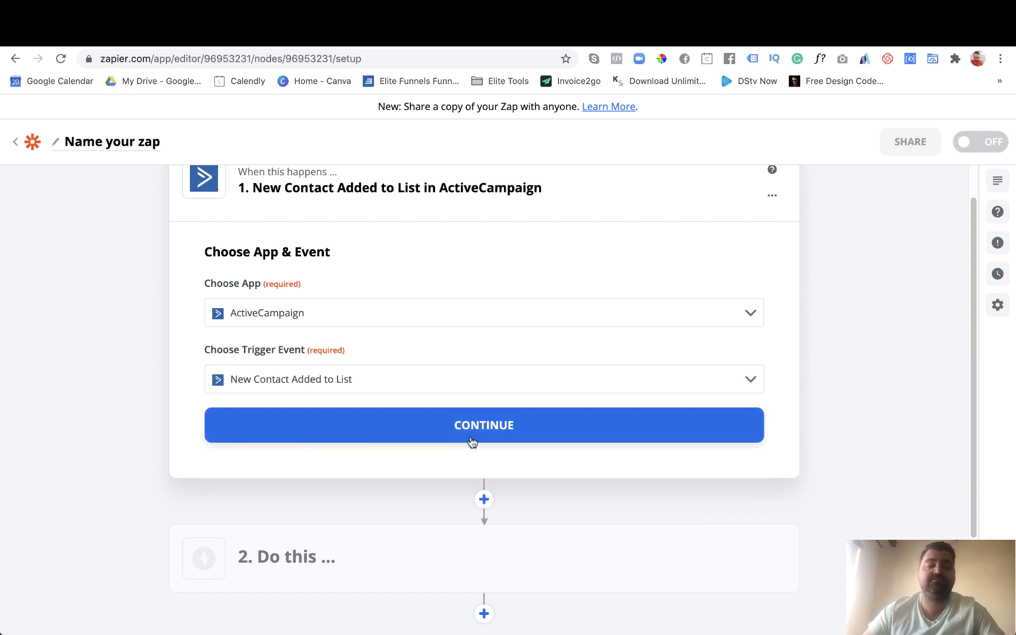
click(485, 432)
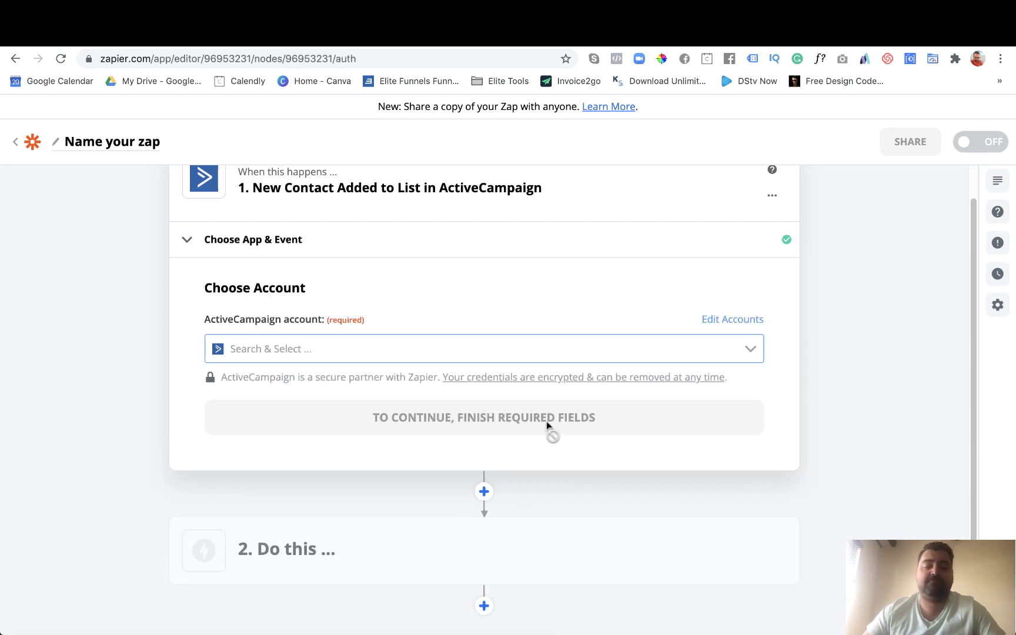
click(303, 350)
click(321, 390)
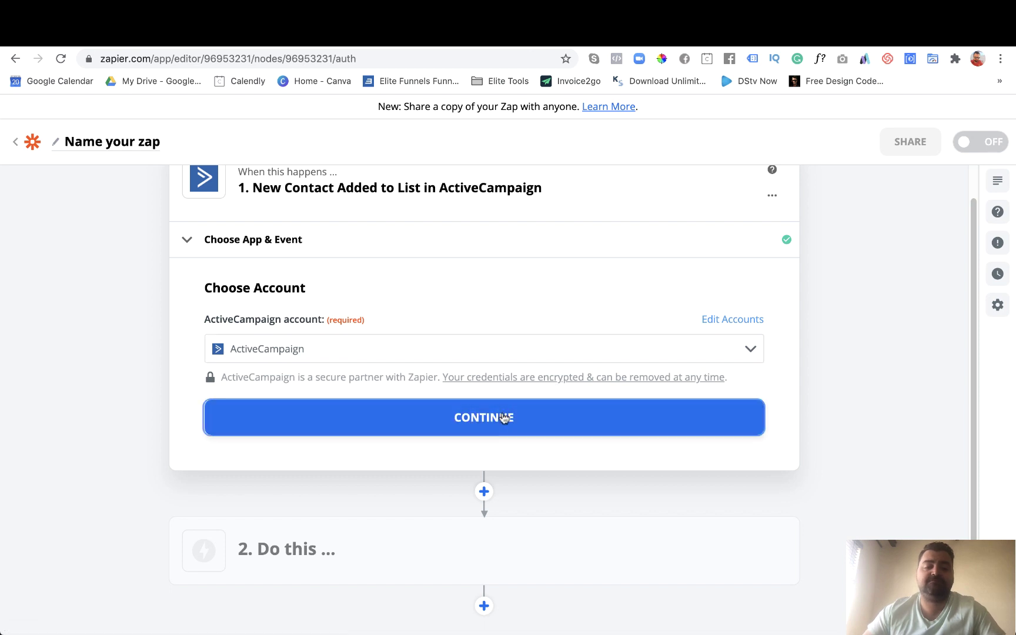
click(503, 418)
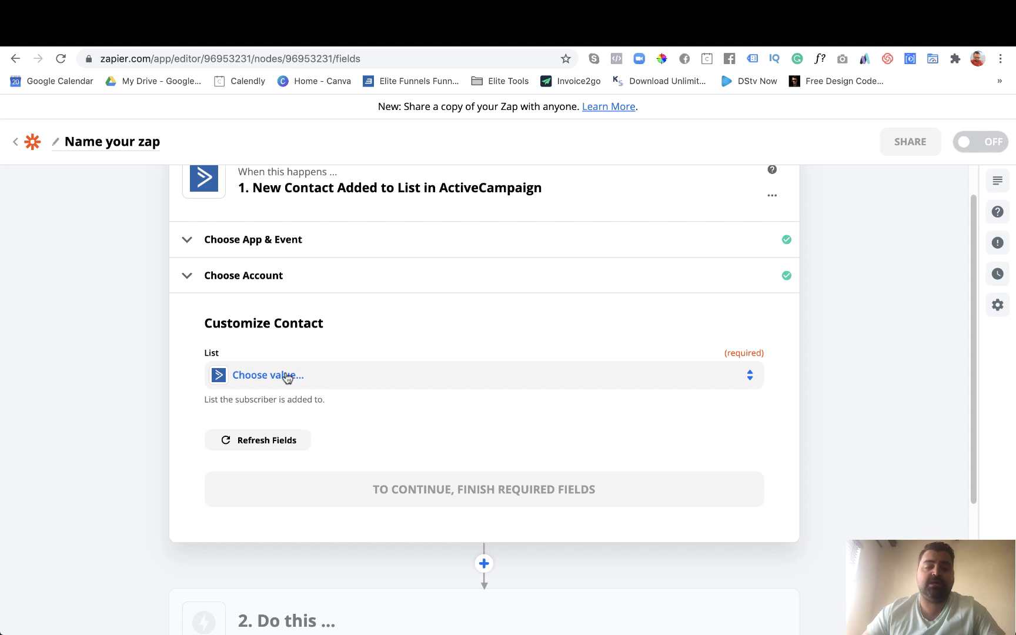
Choose the Eyeconic Optometrists - August Offer ClickSend (15 min Delay) list and test the trigger successfully.
click(306, 380)
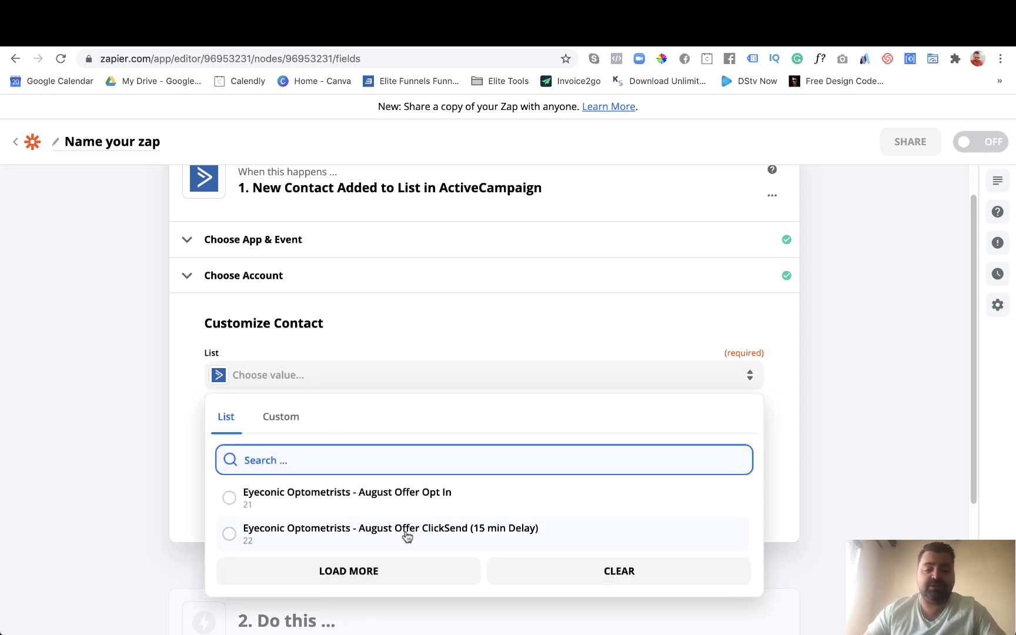
click(519, 533)
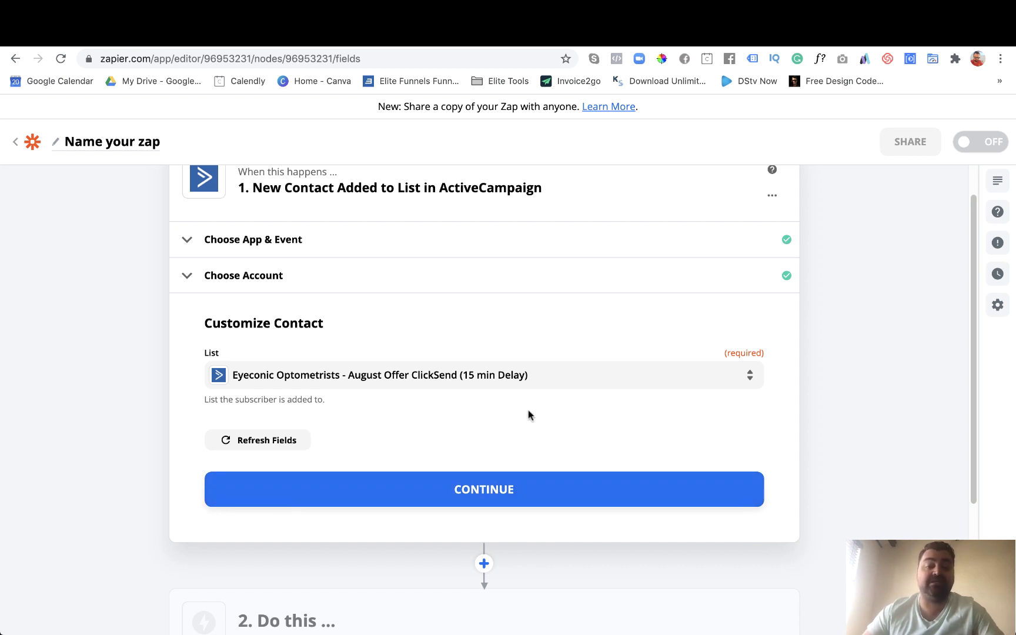
click(477, 488)
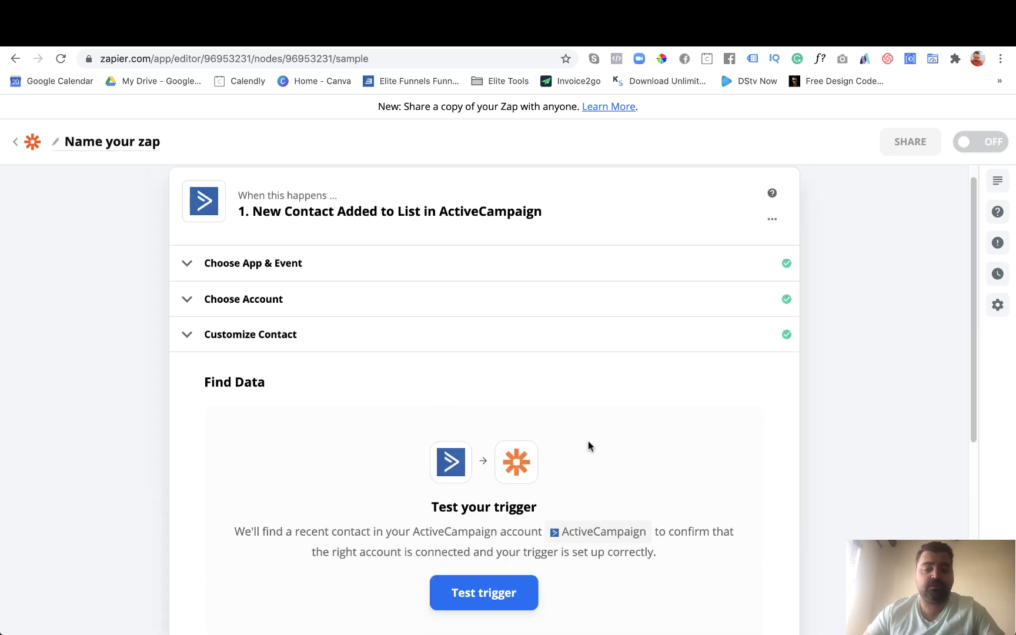
scroll(590, 446, down, 3)
click(485, 466)
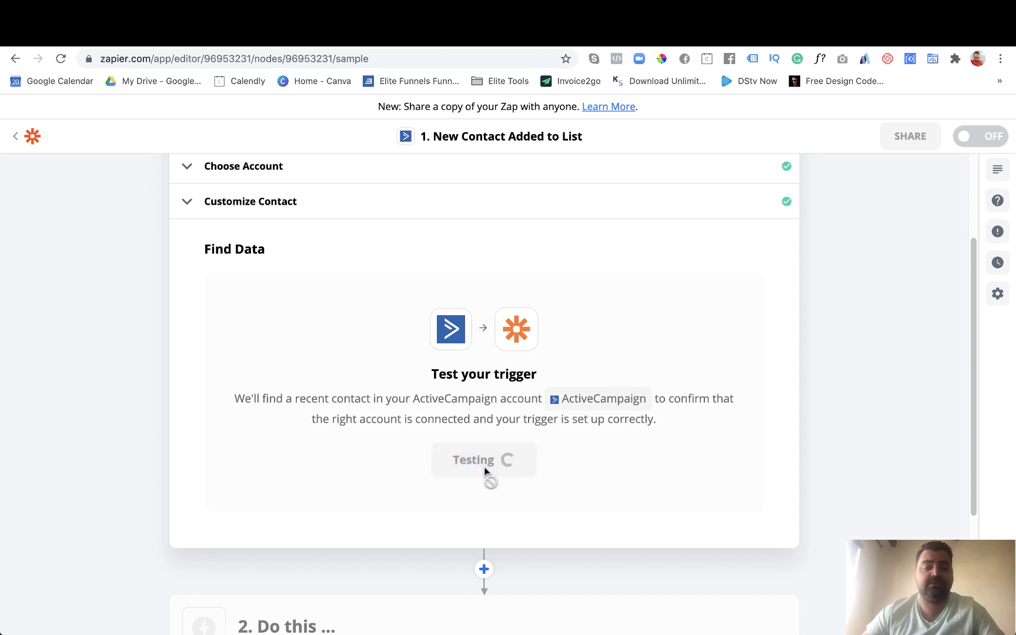
scroll(465, 415, down, 1)
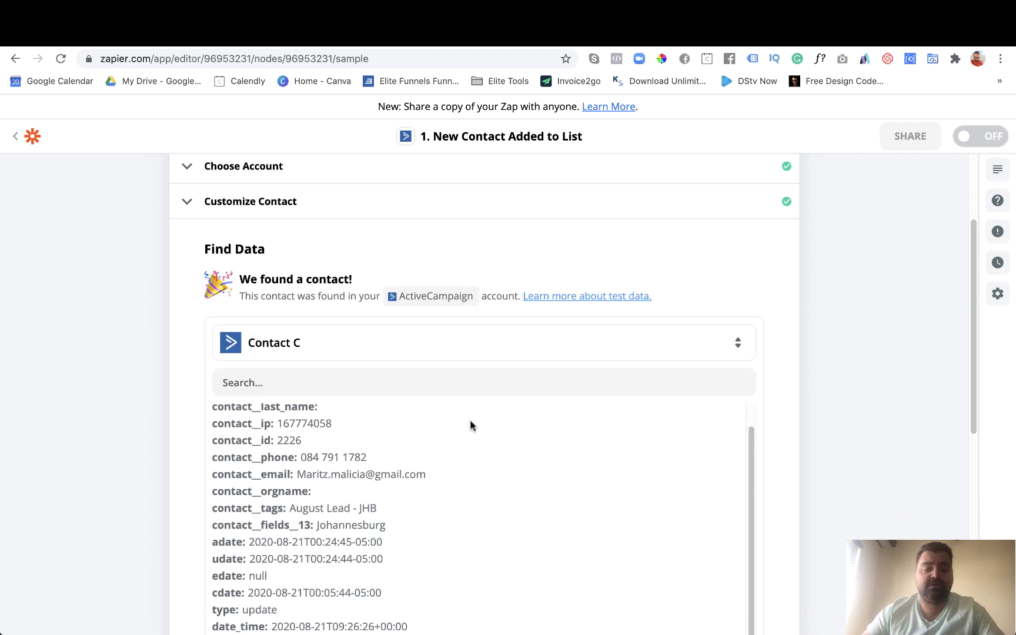
scroll(647, 449, down, 4)
scroll(606, 494, up, 3)
scroll(547, 511, down, 8)
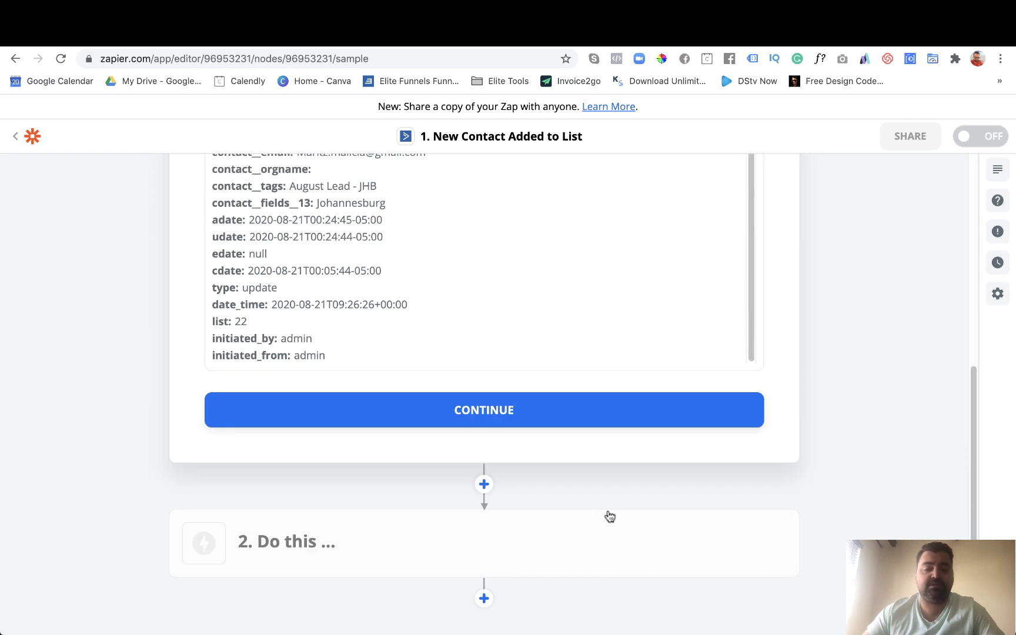
click(529, 382)
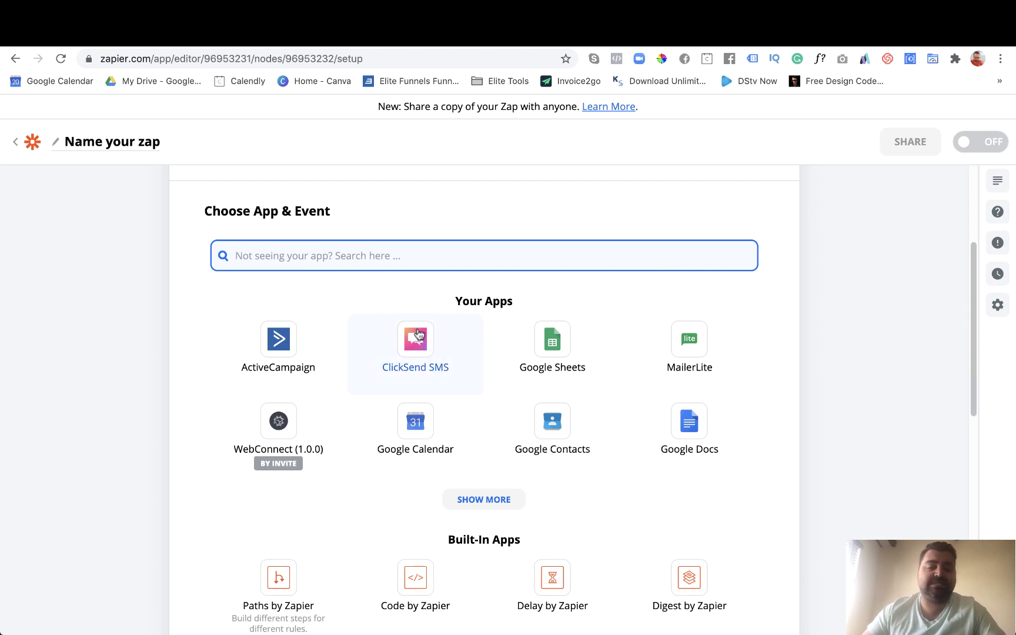
Make step 2 use ClickSend SMS with the Send SMS action event.
click(416, 338)
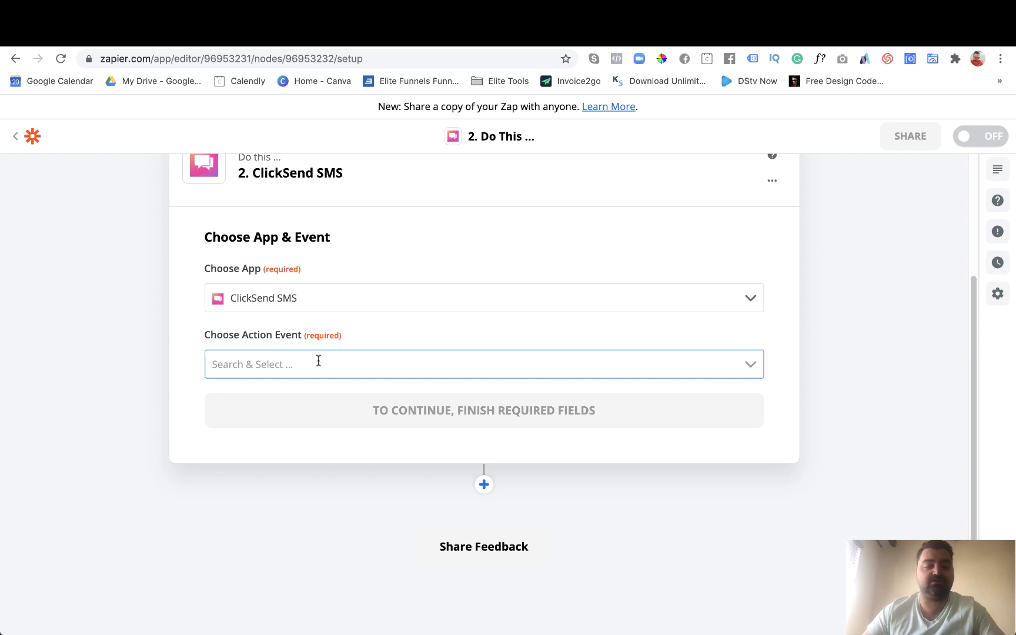
click(318, 361)
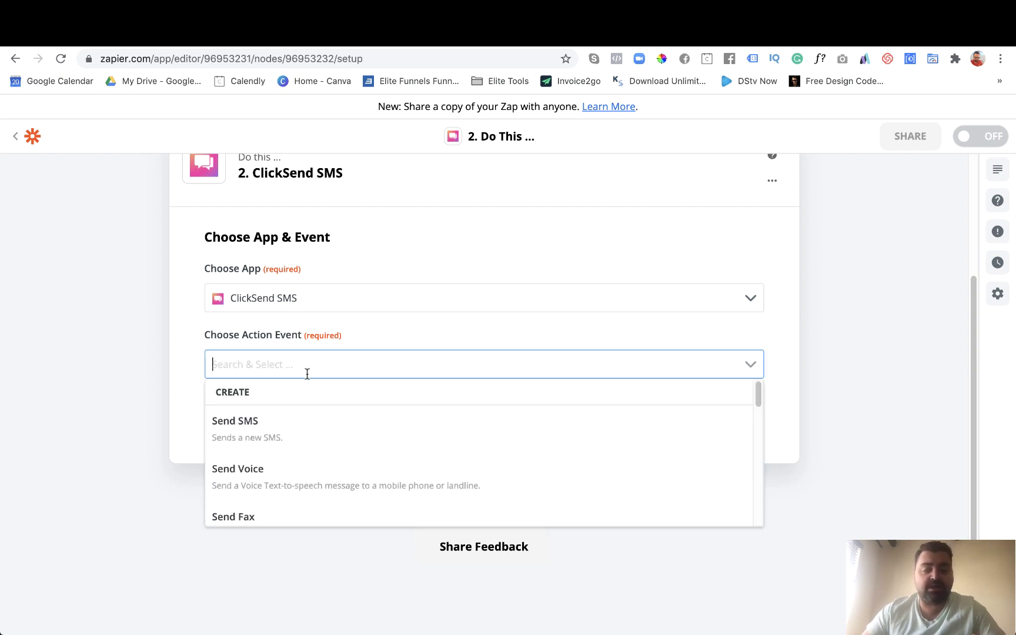
click(298, 435)
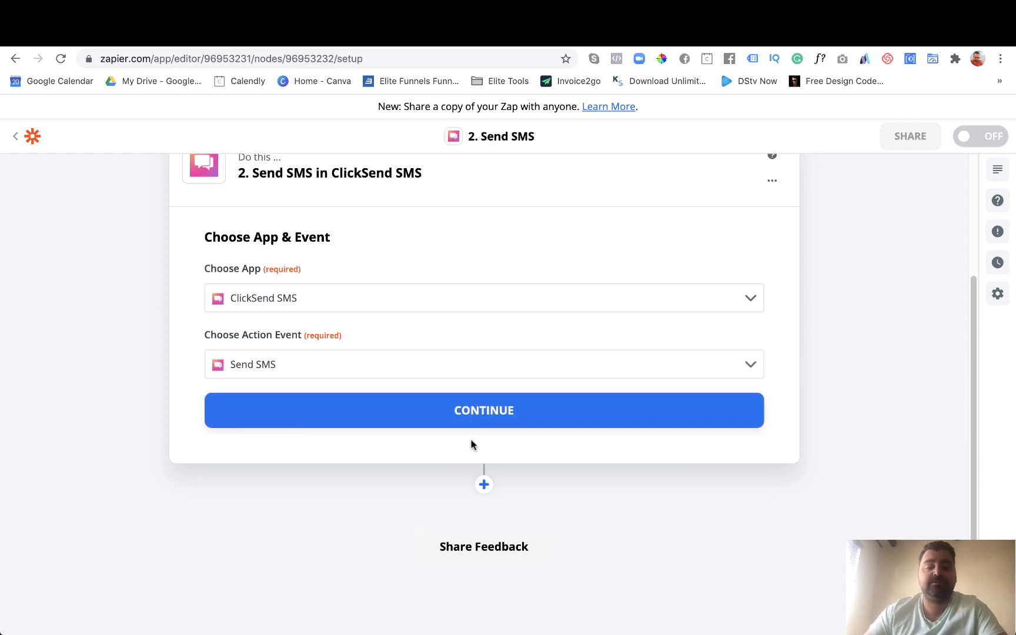
click(490, 412)
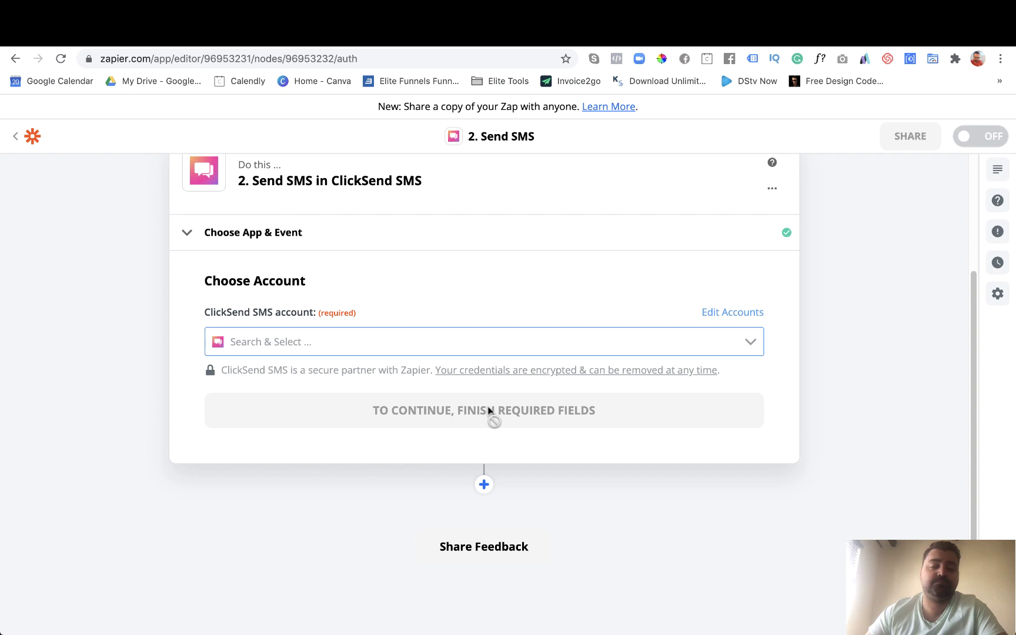
click(321, 345)
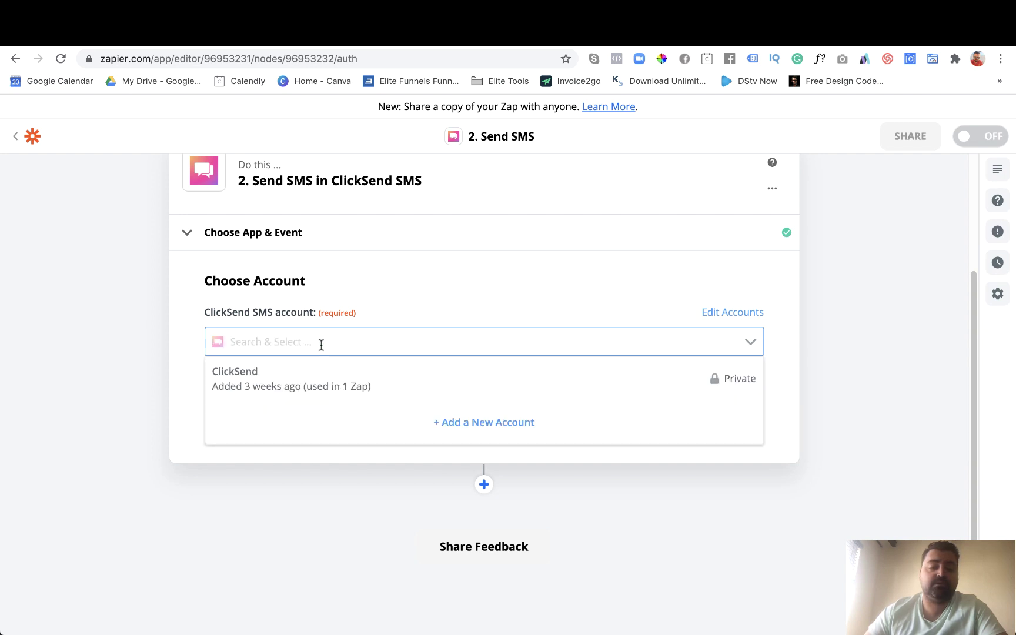
Select the existing ClickSend account for Send SMS and bring the Customize Sms form into view.
click(303, 377)
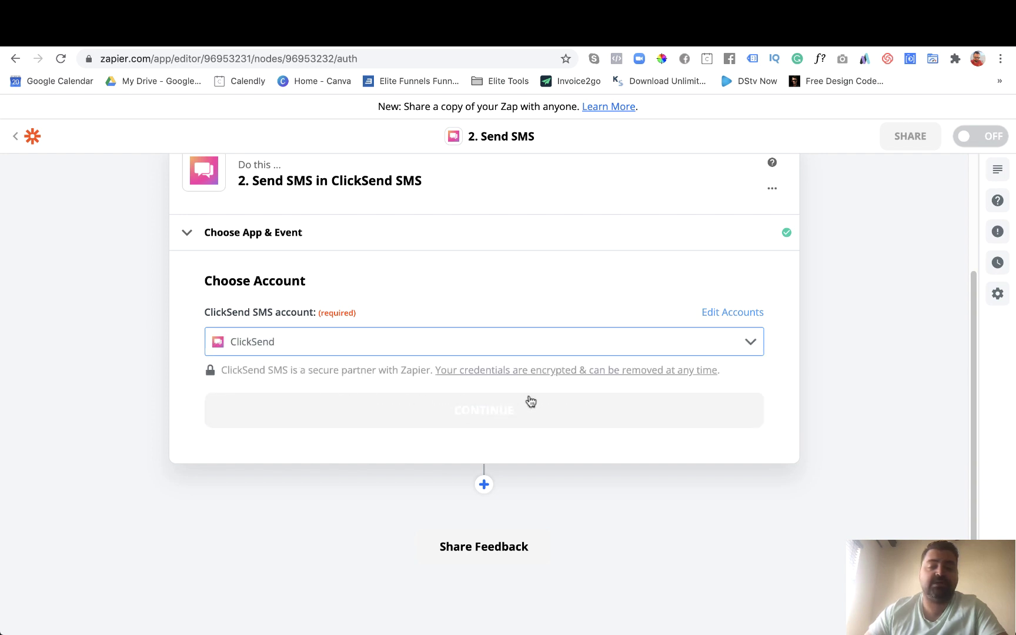
click(492, 413)
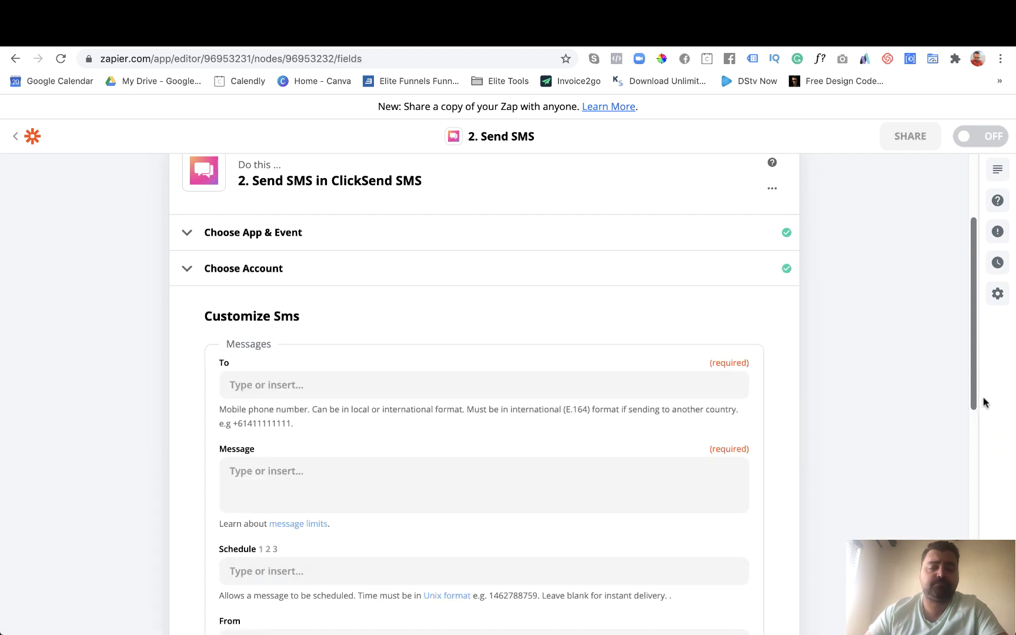
scroll(383, 290, up, 5)
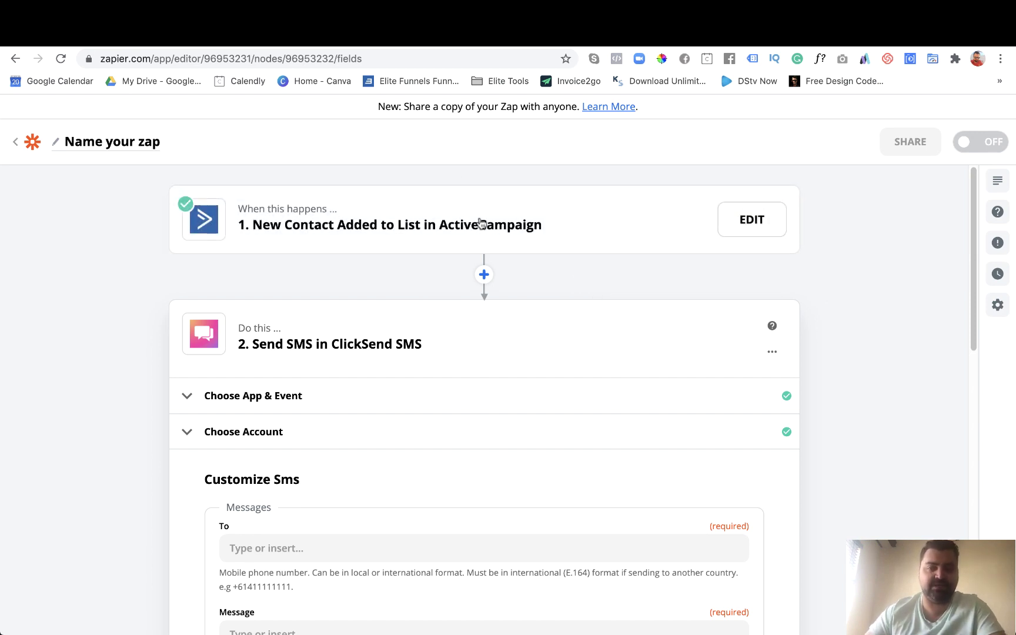
scroll(849, 314, down, 2)
scroll(850, 318, down, 3)
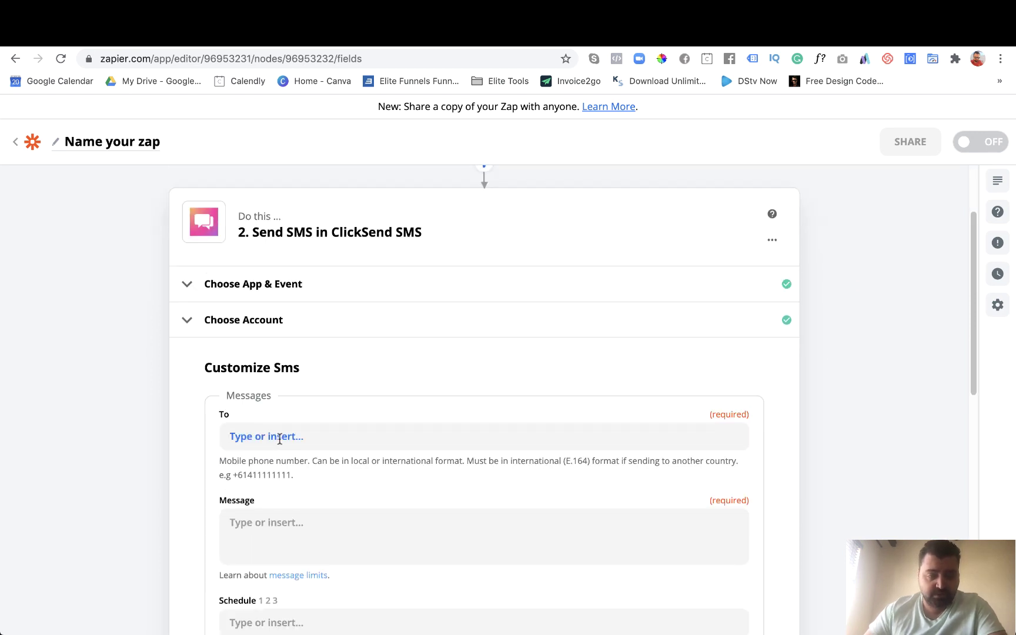
click(327, 439)
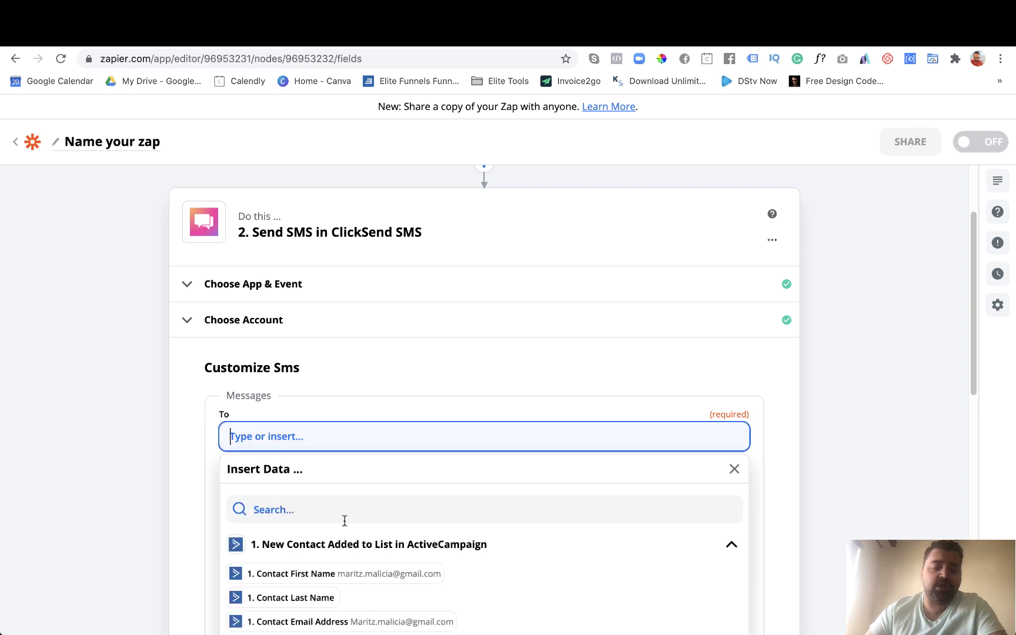
scroll(353, 532, down, 3)
scroll(520, 501, up, 1)
click(804, 398)
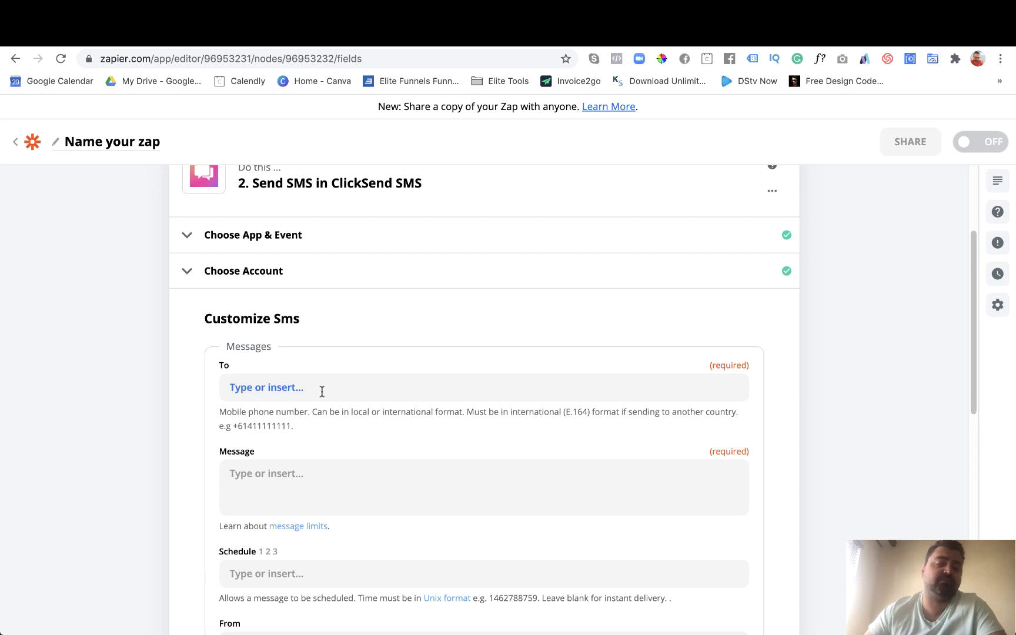
click(369, 386)
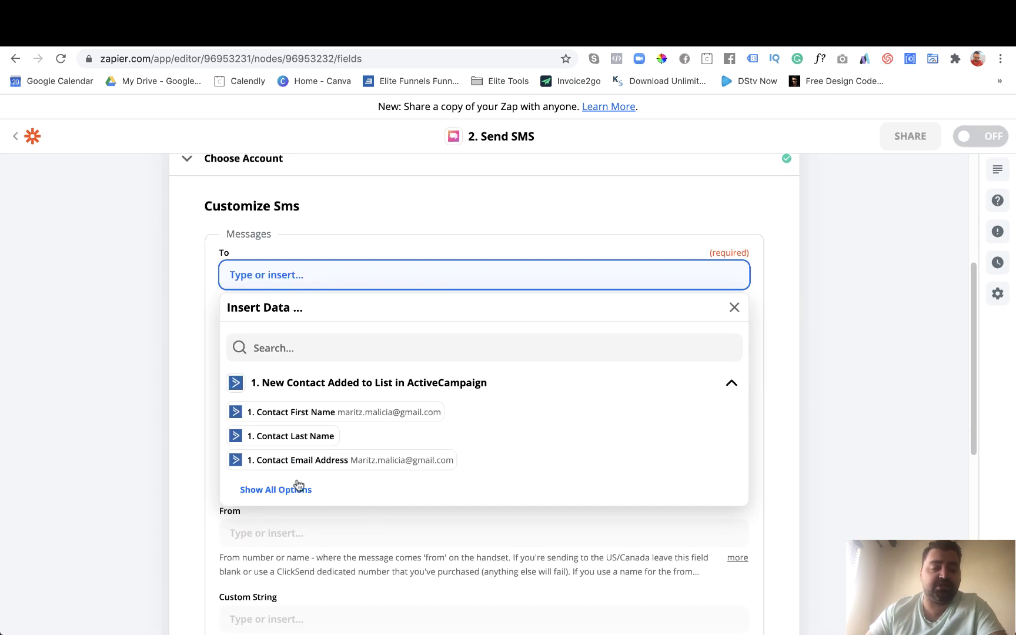
click(290, 495)
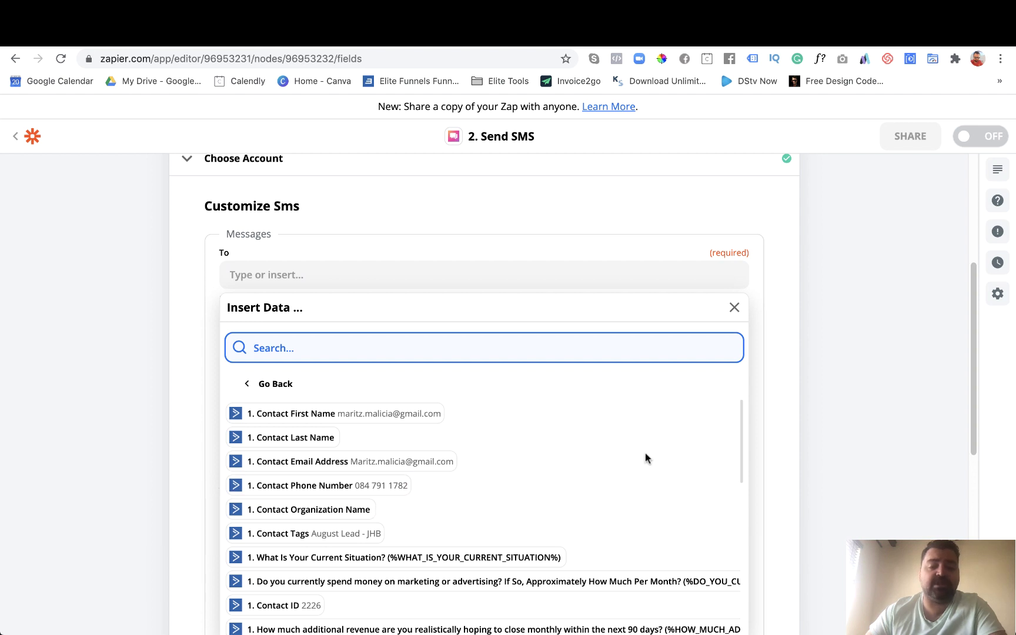
click(764, 370)
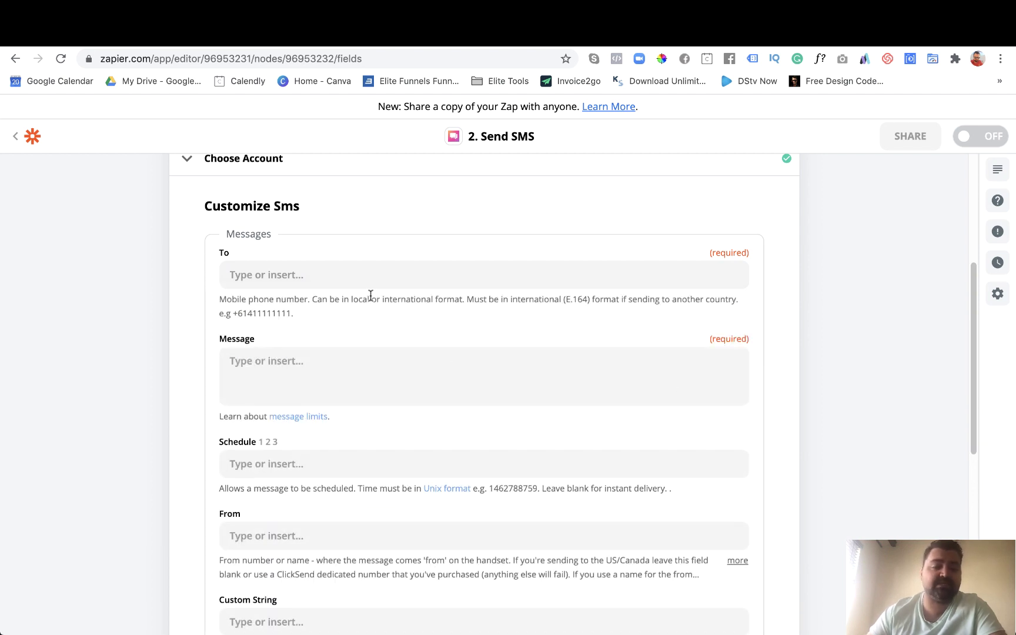
scroll(331, 331, down, 1)
Type the Message text 'Hi, Please check your inbox for your discount voucher...', dropping an inserted first-name field.
click(281, 365)
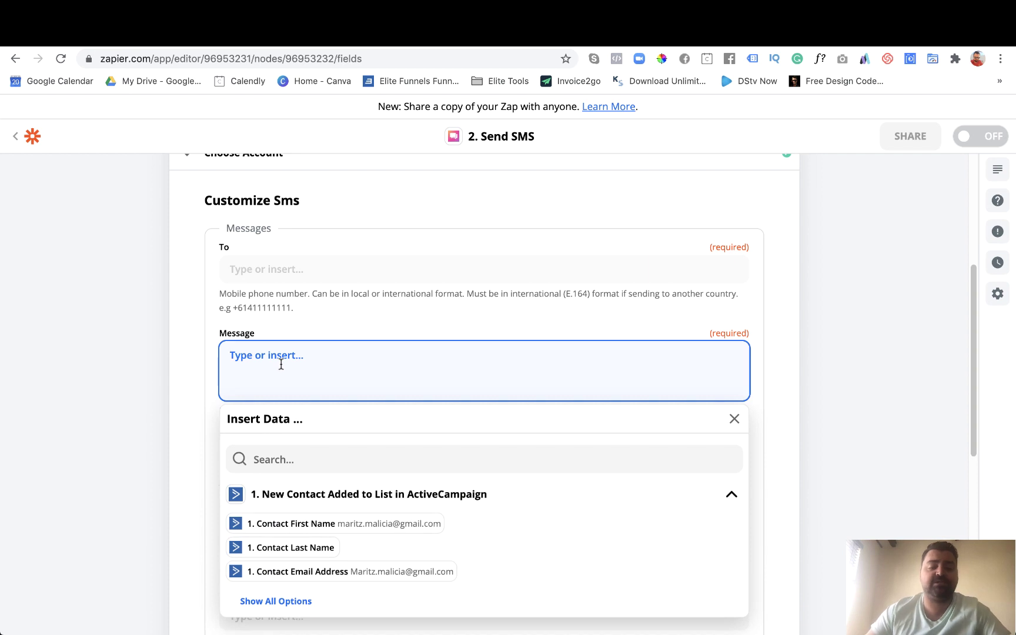
text(H)
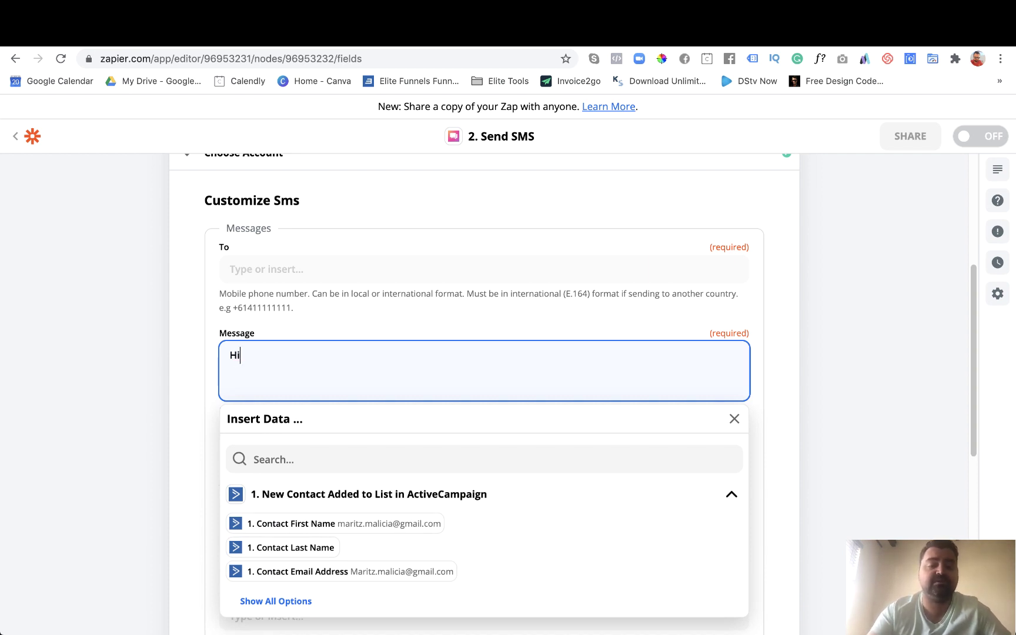
text(i)
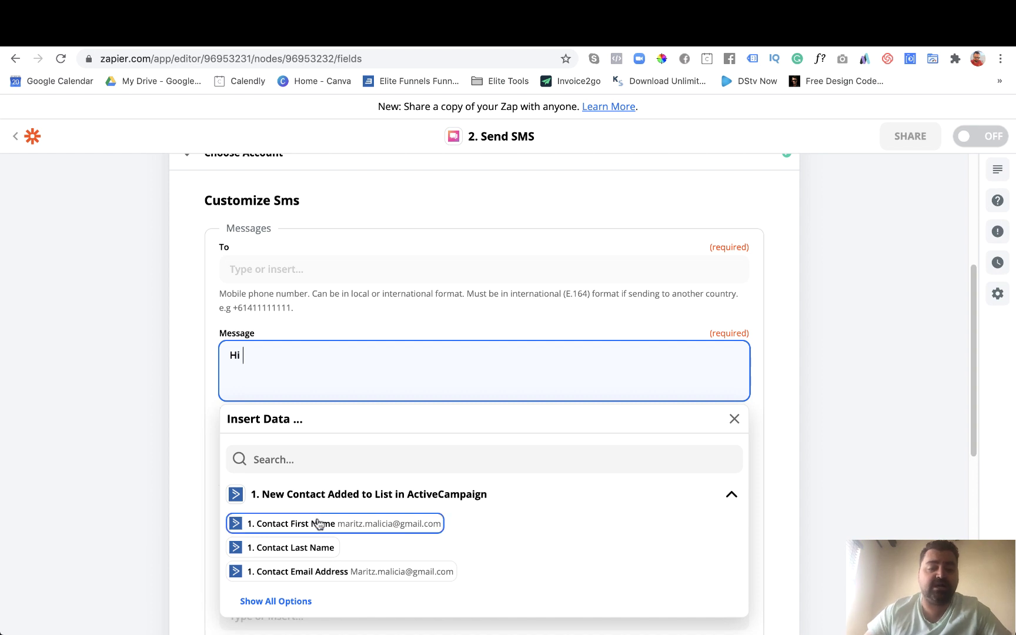
click(319, 522)
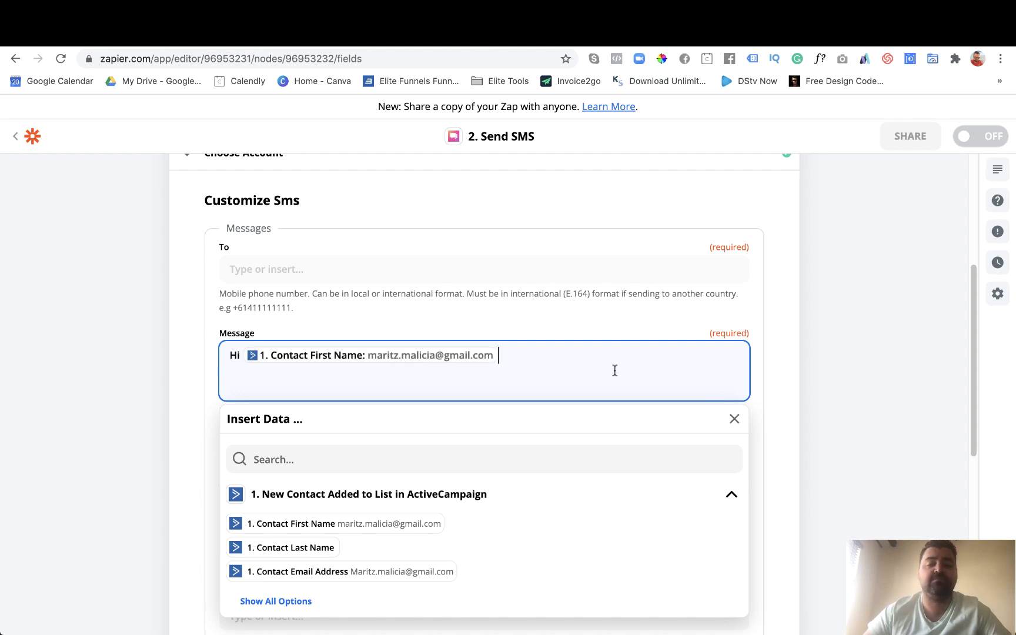
key(BackSpace)
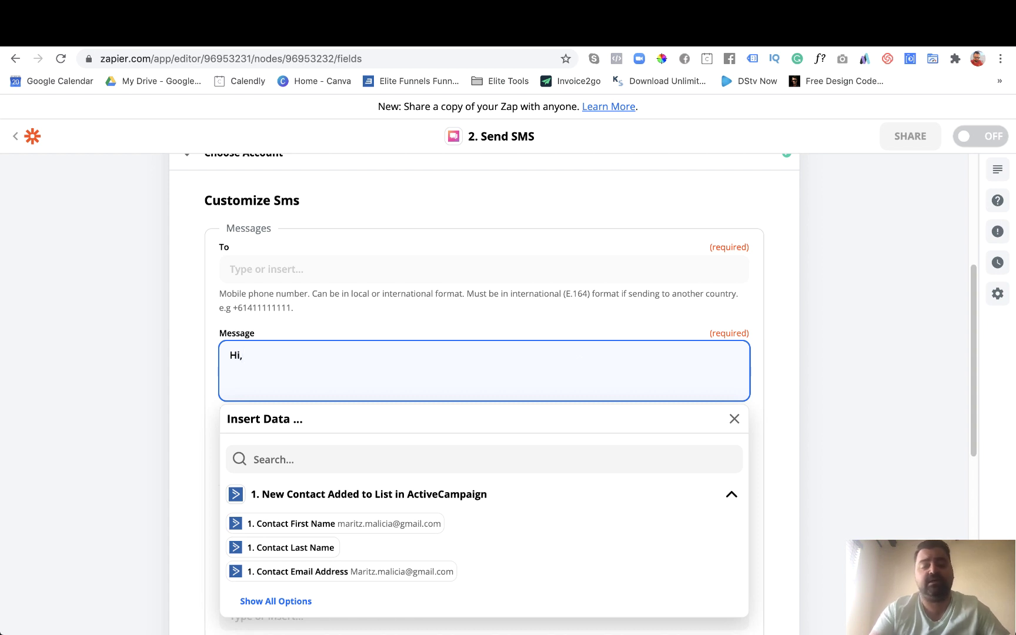
text(Please checxk)
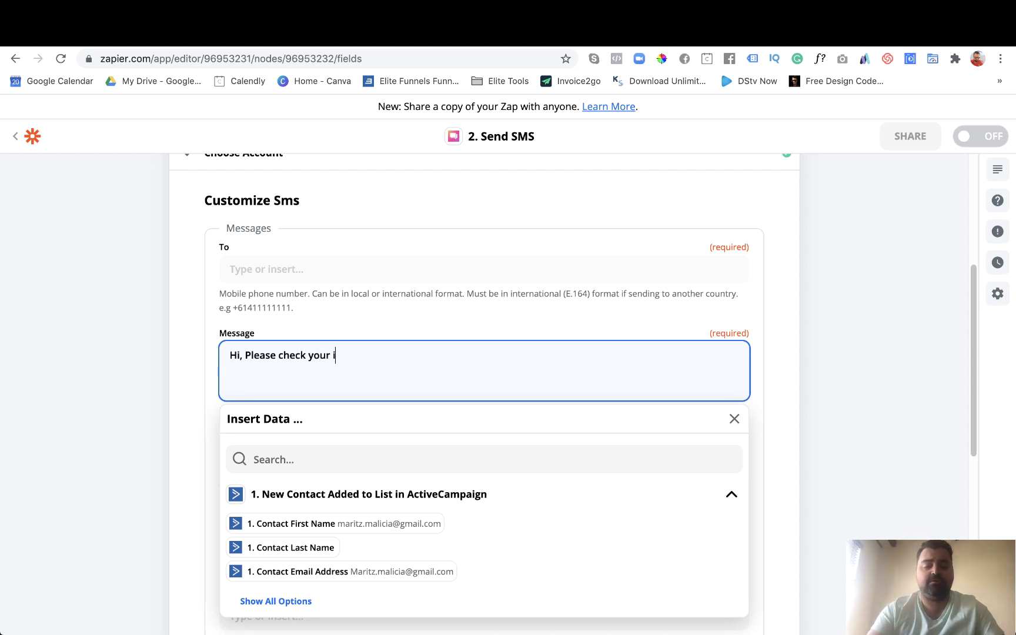
text( your inbo)
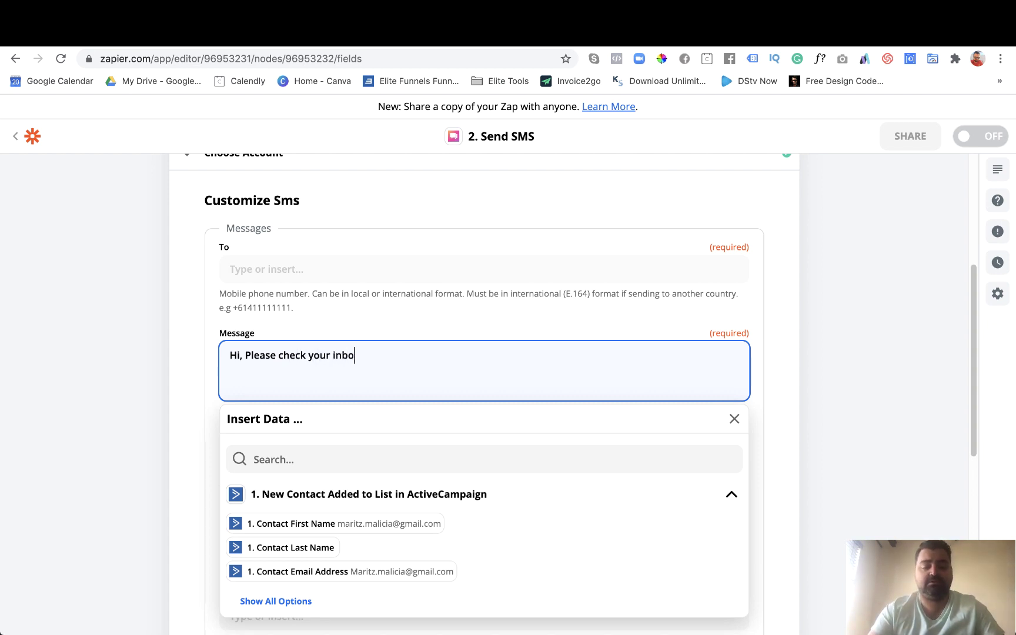
text(c or your discoutn bvooucher. Feel free to contact us wi)
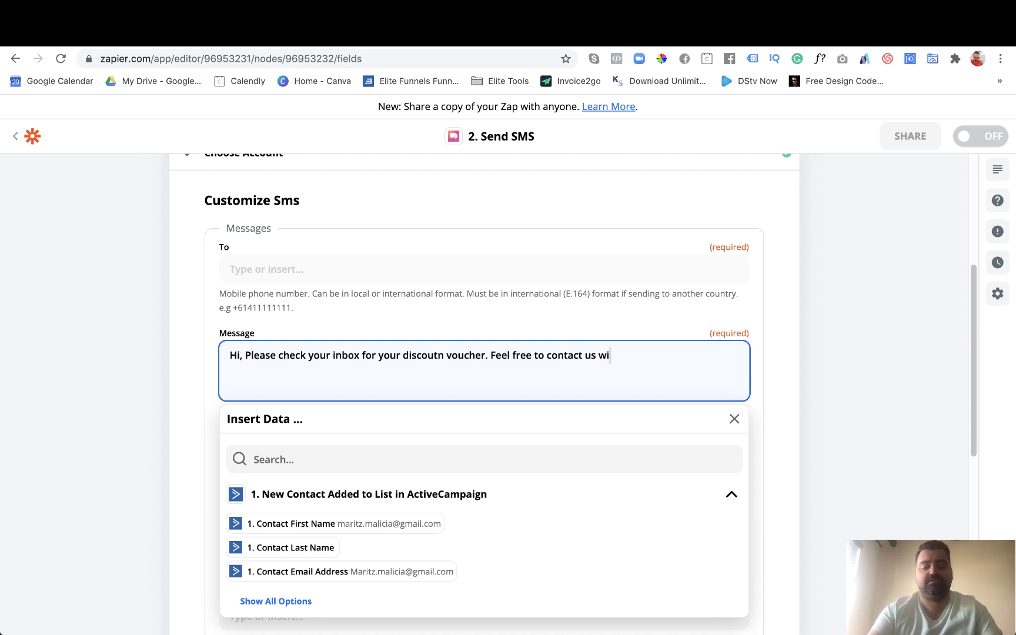
text(questions. The xyz team.)
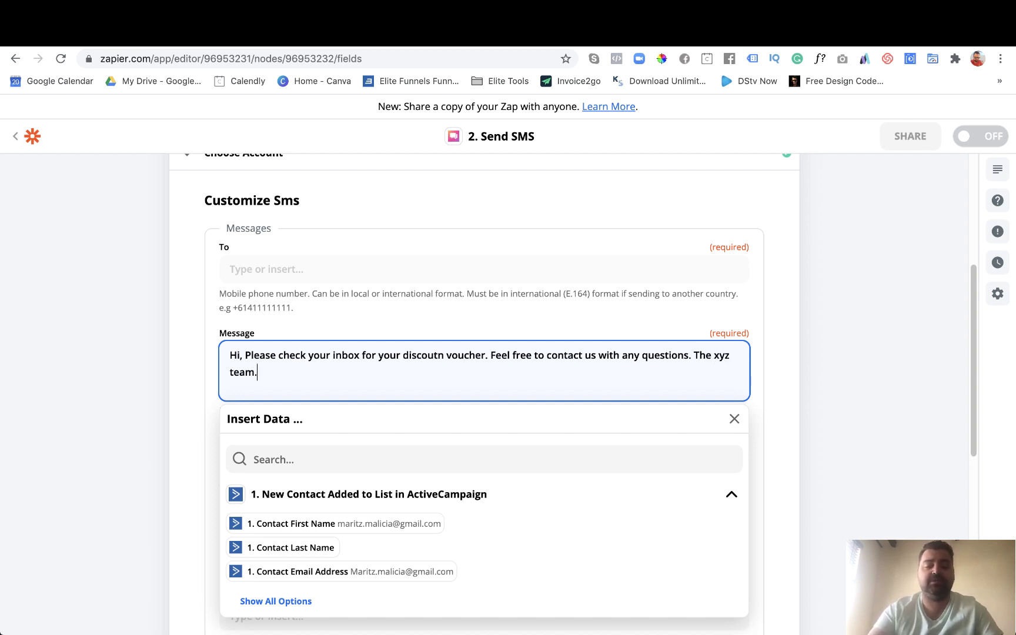
Close the insert-data suggestions under the message and switch to ClickSend's Automations page.
click(773, 403)
scroll(775, 404, down, 1)
scroll(775, 405, down, 1)
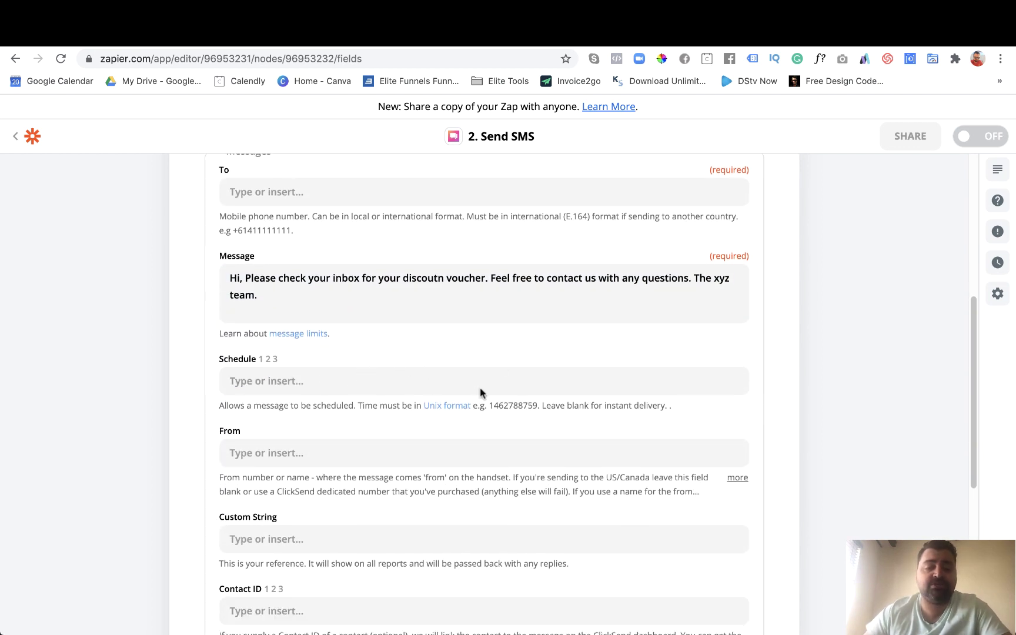
scroll(375, 412, down, 1)
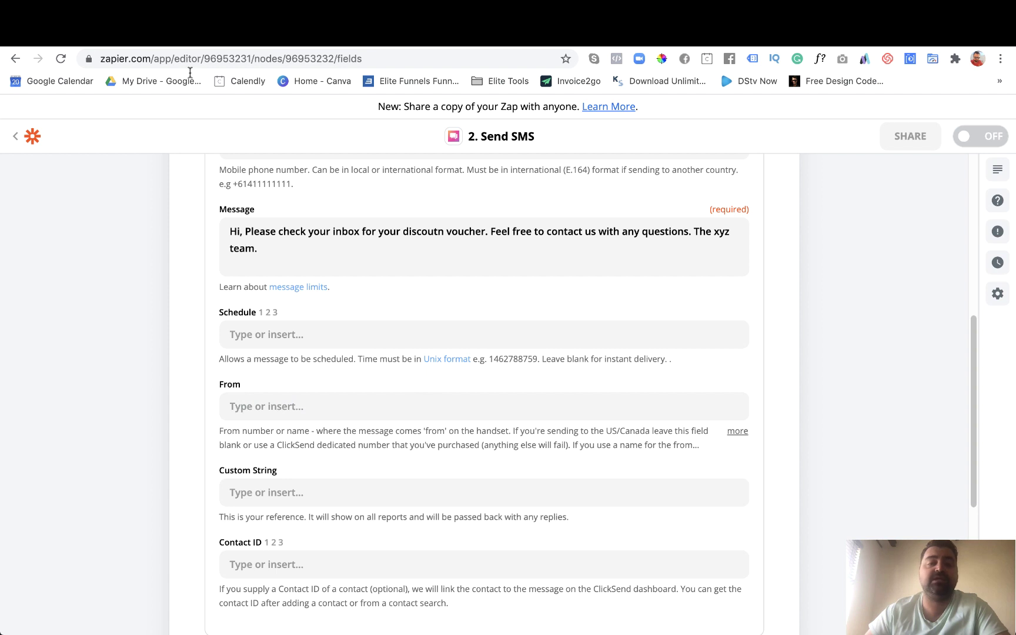
click(150, 47)
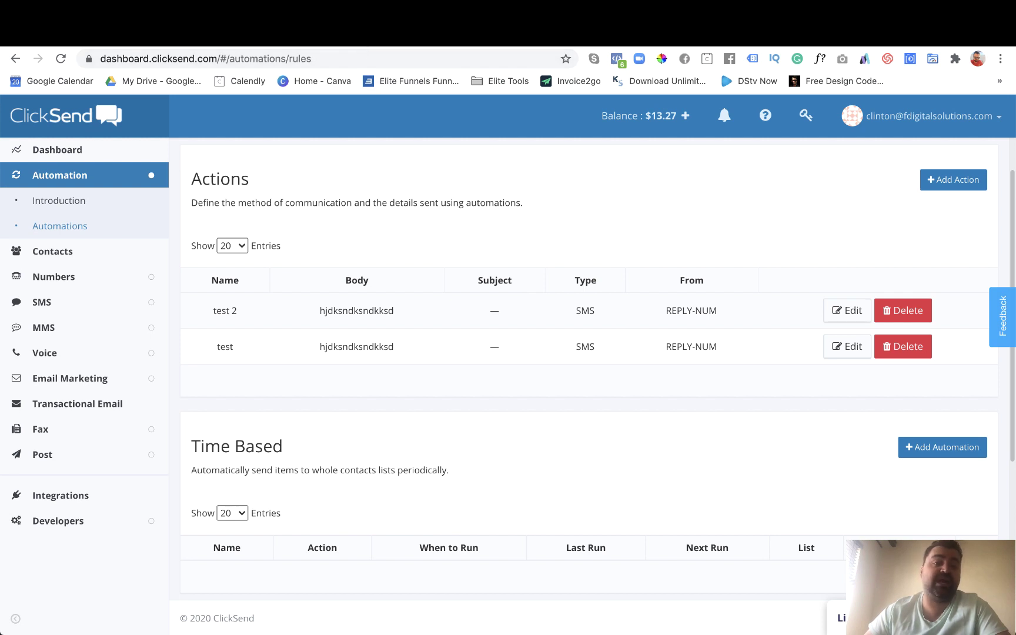
Review ClickSend's SMS Message History of sent voucher texts and sender numbers, then return to Zapier.
click(447, 36)
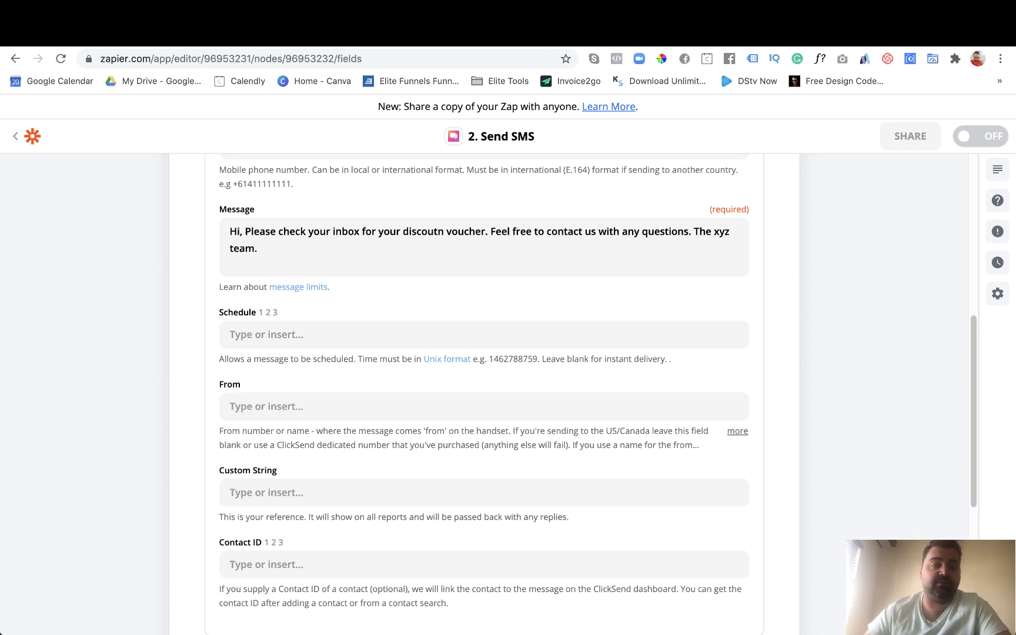
click(293, 36)
click(41, 297)
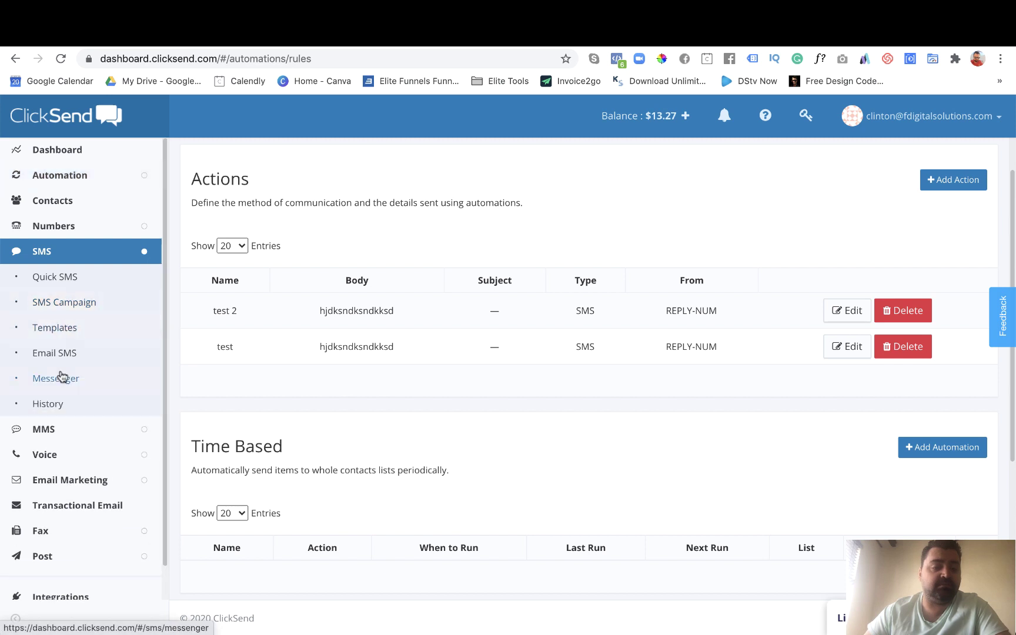
click(48, 404)
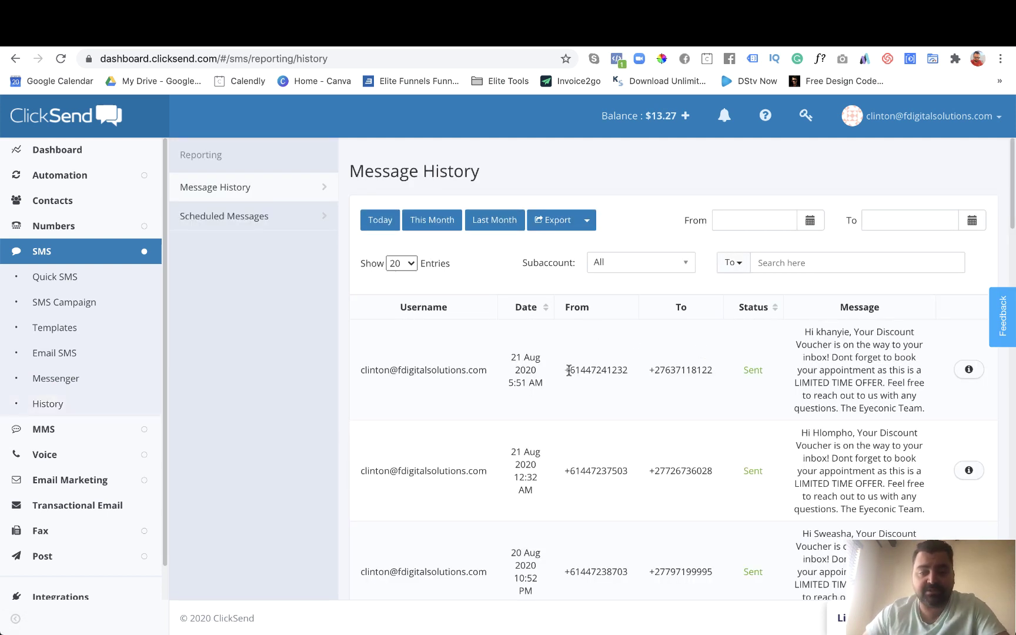
scroll(626, 405, down, 10)
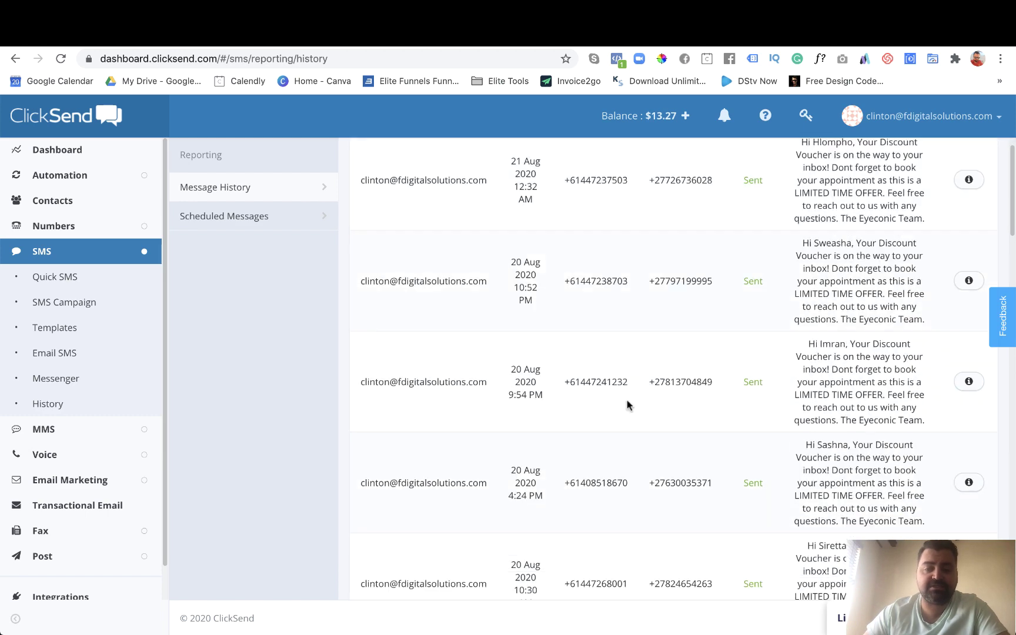
scroll(626, 404, down, 3)
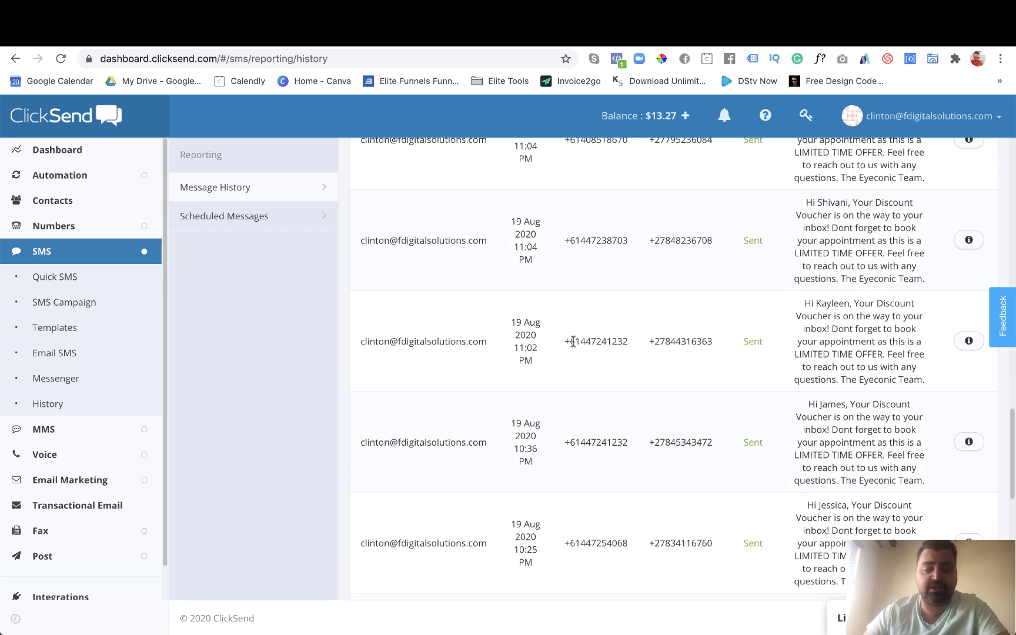
drag(573, 342, 614, 343)
scroll(619, 351, up, 5)
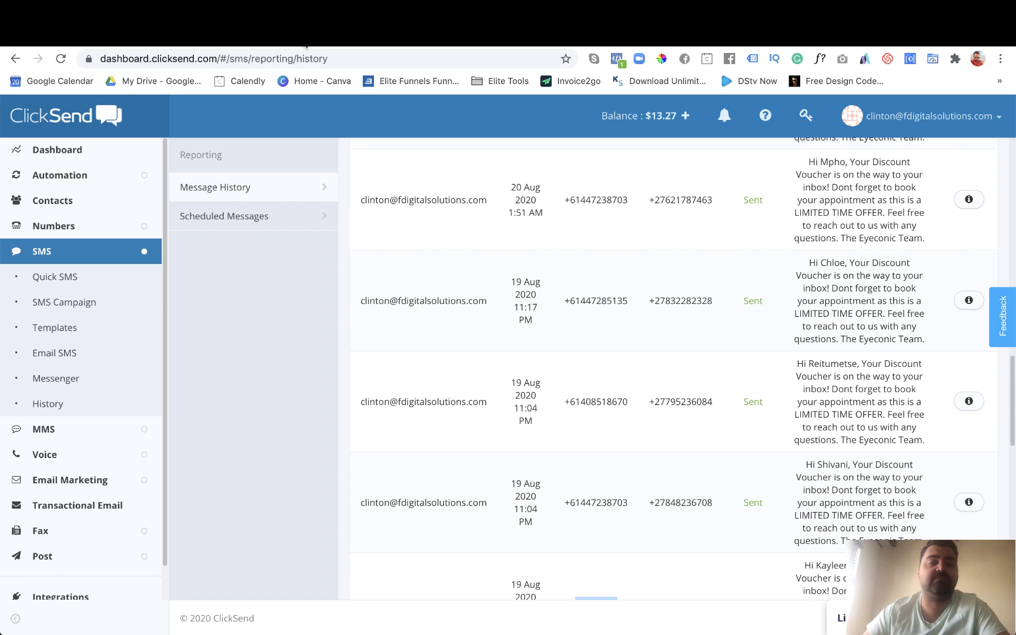
click(305, 44)
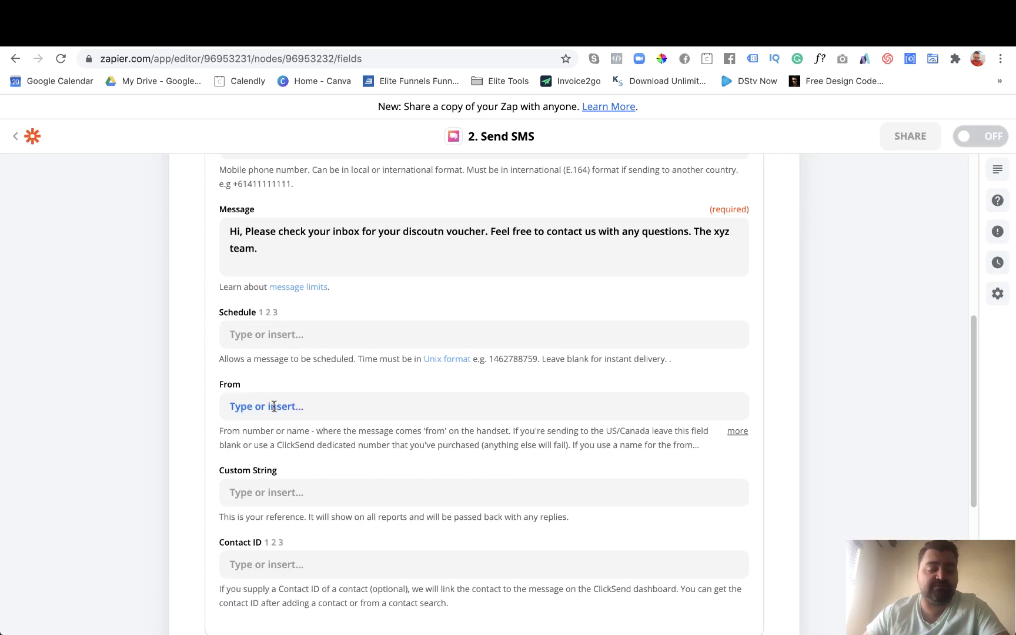
Save the Send SMS fields and reach the test preview, where the To field is flagged empty.
scroll(456, 417, down, 2)
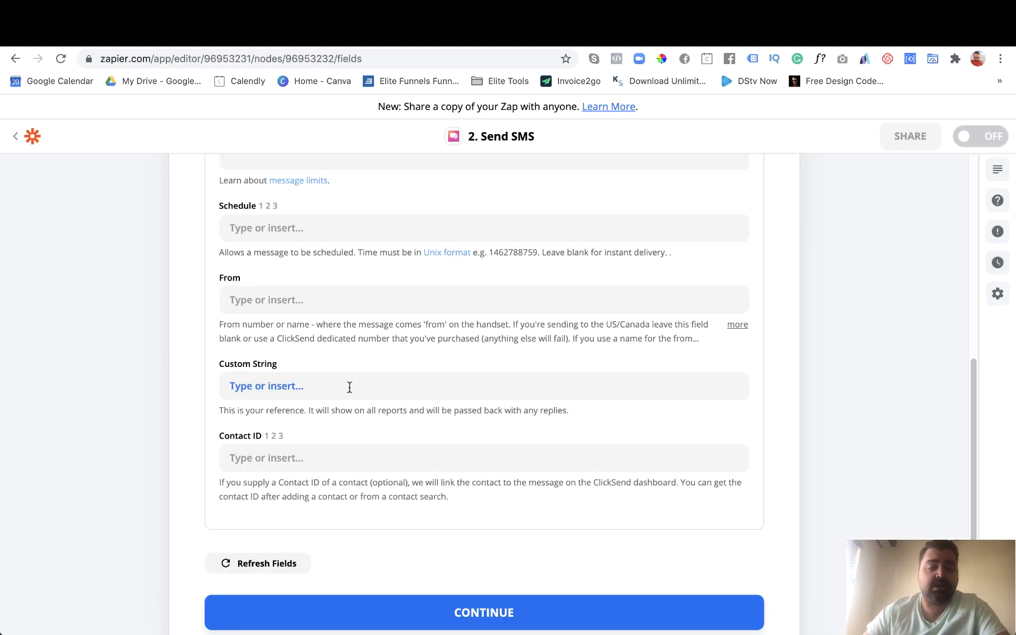
scroll(363, 383, down, 1)
scroll(739, 494, up, 5)
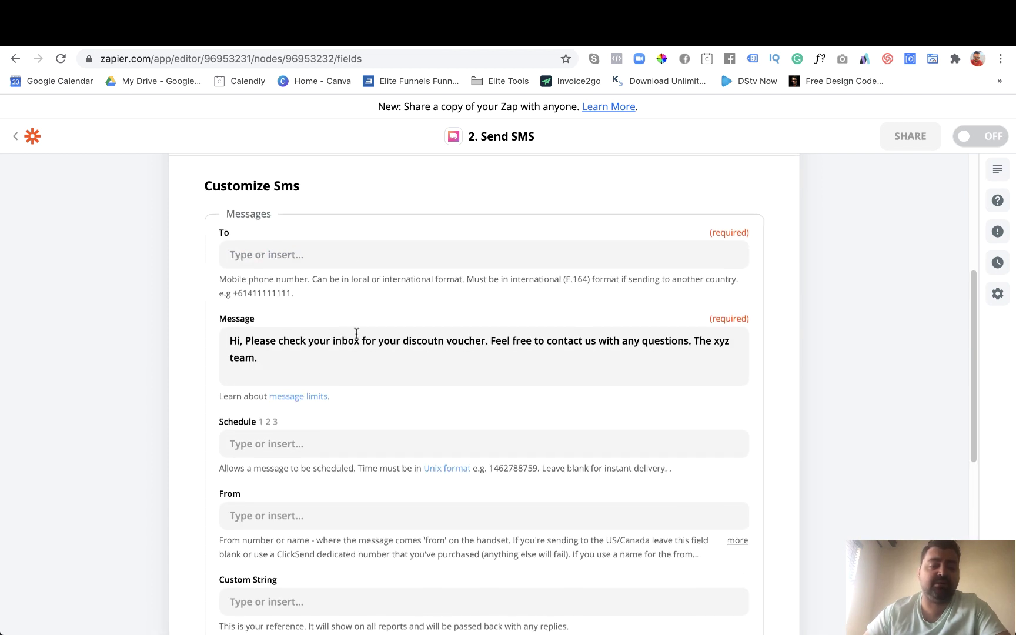
scroll(614, 431, down, 7)
click(496, 411)
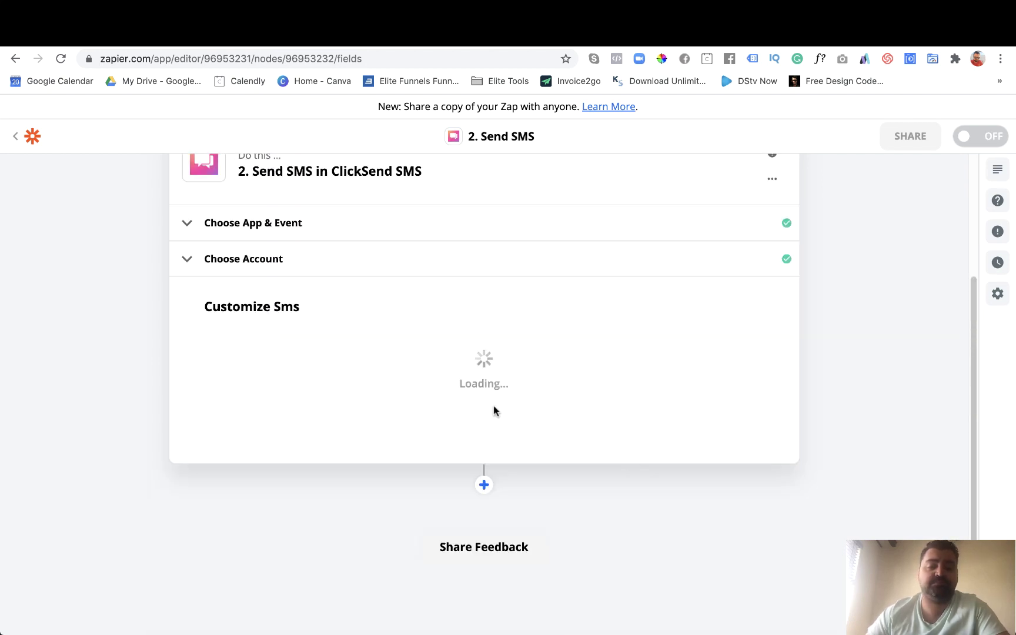
scroll(492, 410, up, 2)
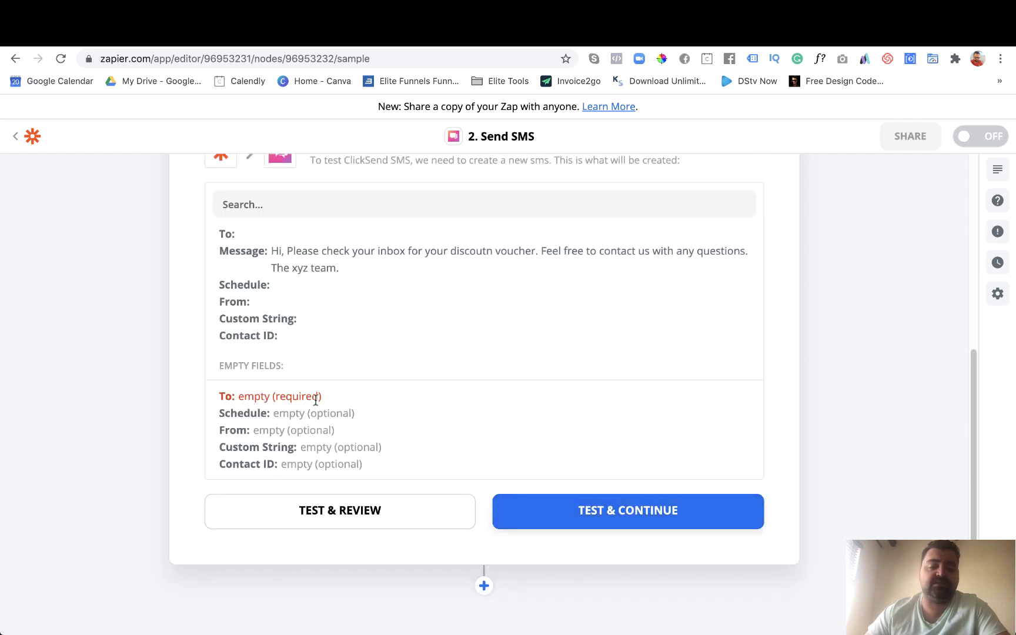
scroll(347, 402, up, 1)
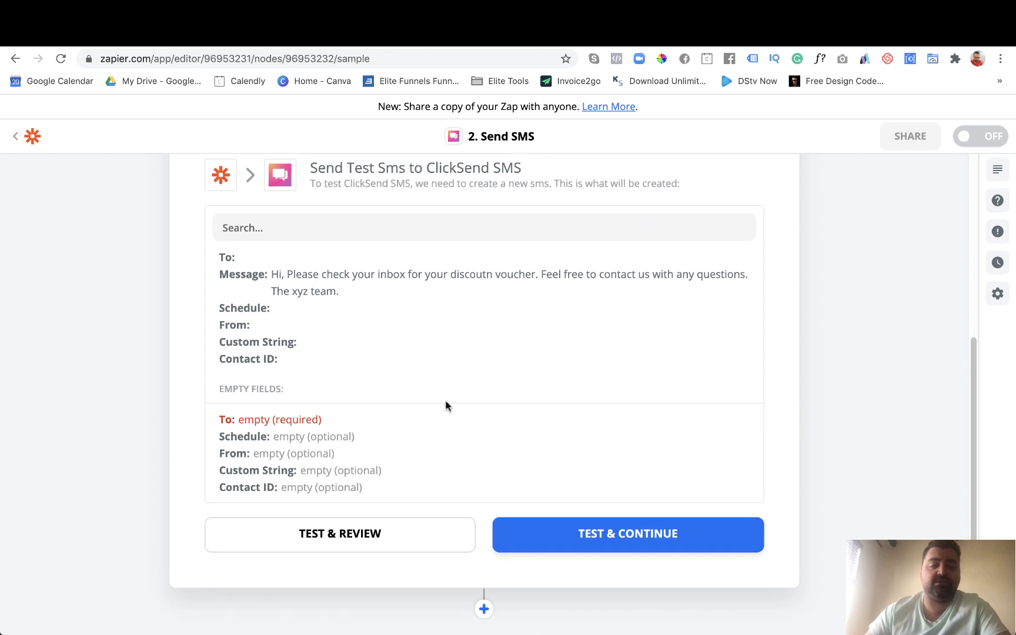
Run the Send SMS test, which fails because the To number is missing.
click(650, 547)
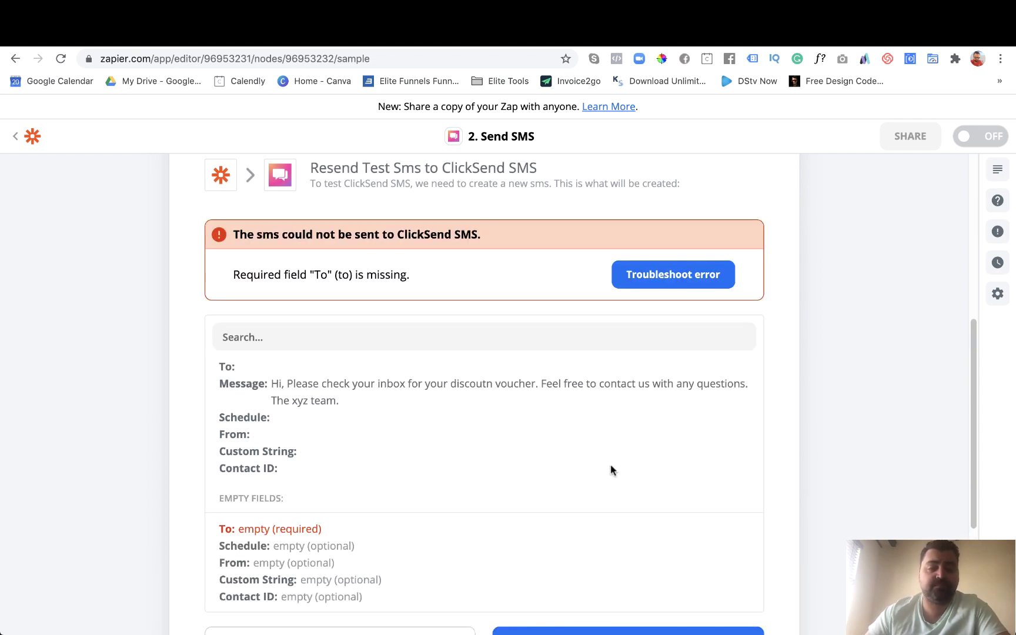
scroll(612, 470, up, 2)
scroll(729, 479, down, 6)
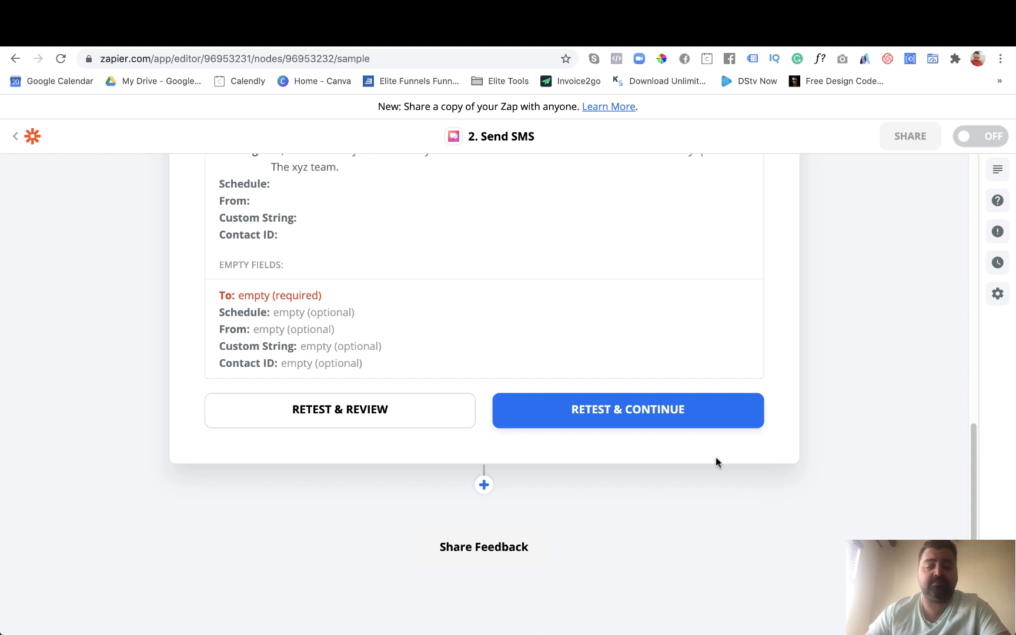
scroll(715, 458, up, 10)
scroll(720, 464, down, 3)
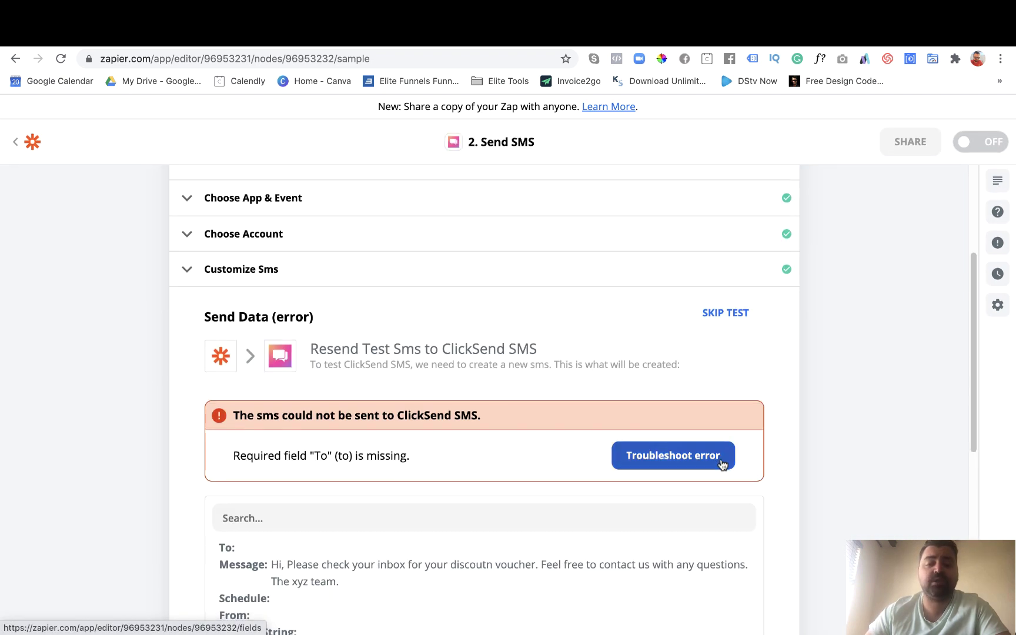
Skip the Send SMS test and scroll to below Done Editing.
click(734, 315)
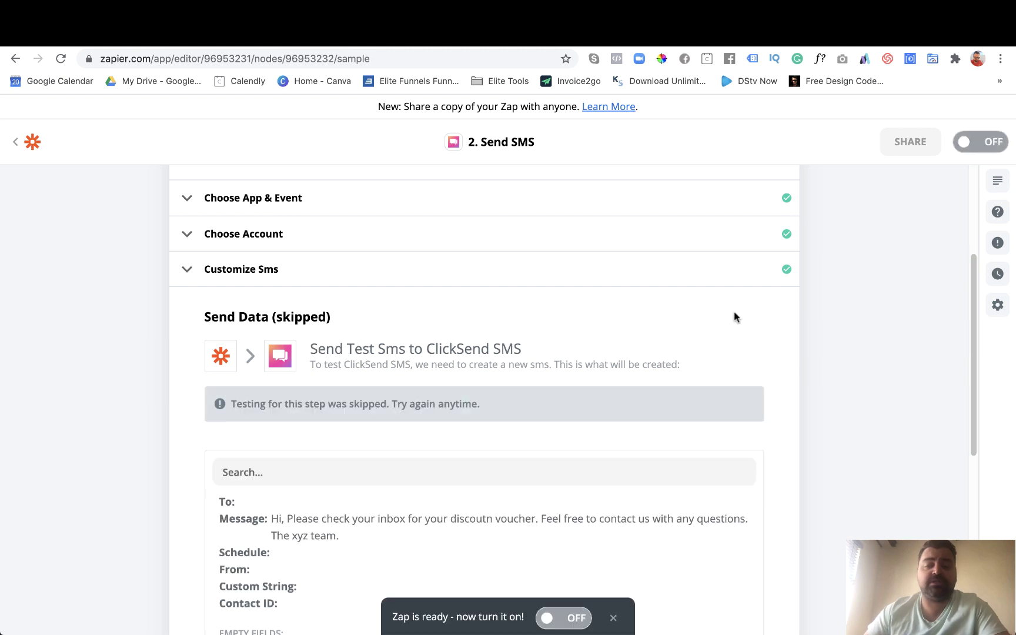
scroll(758, 359, down, 3)
scroll(750, 410, down, 5)
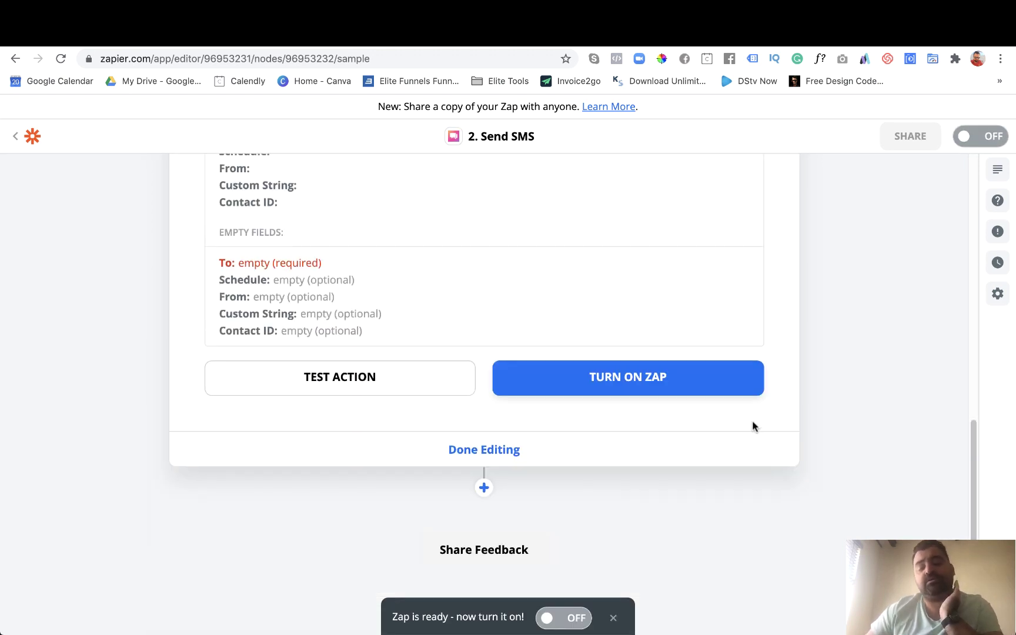
scroll(743, 423, up, 2)
scroll(752, 432, up, 8)
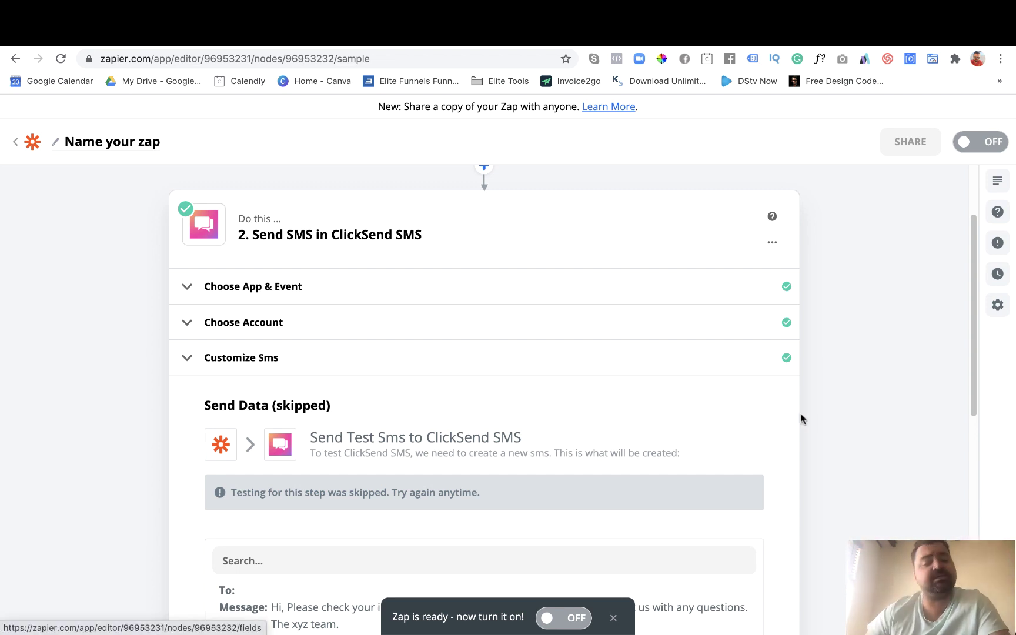
scroll(822, 424, down, 1)
scroll(823, 388, down, 1)
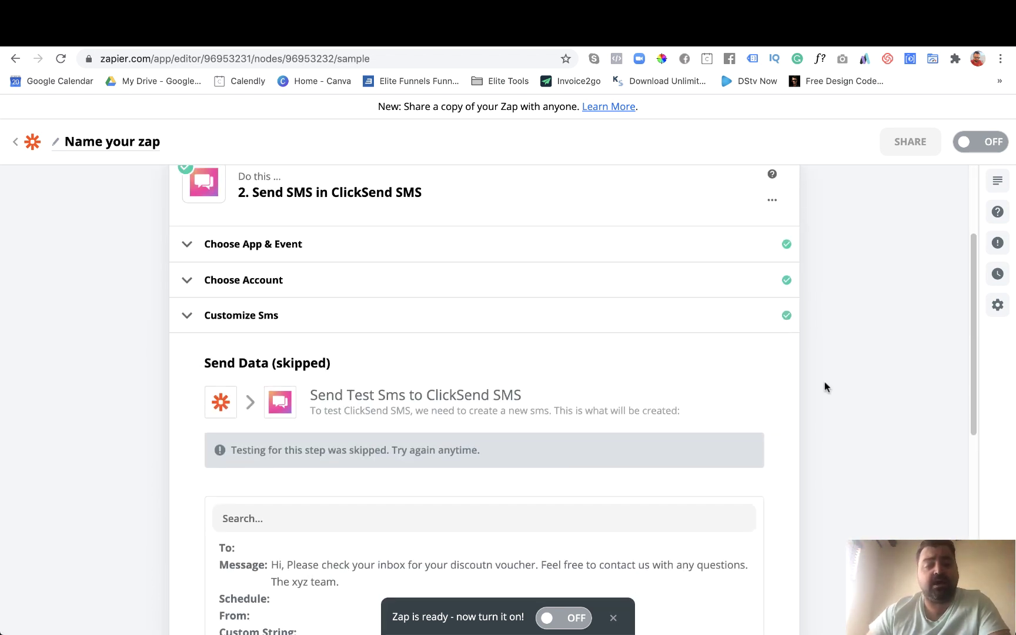
scroll(821, 450, up, 4)
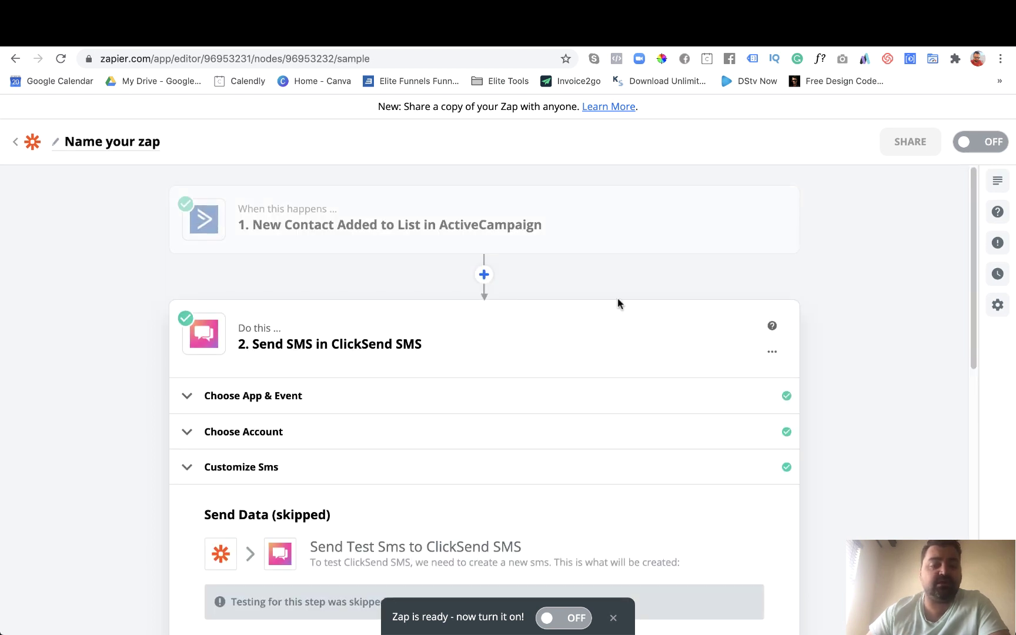
scroll(859, 379, down, 1)
scroll(854, 383, down, 10)
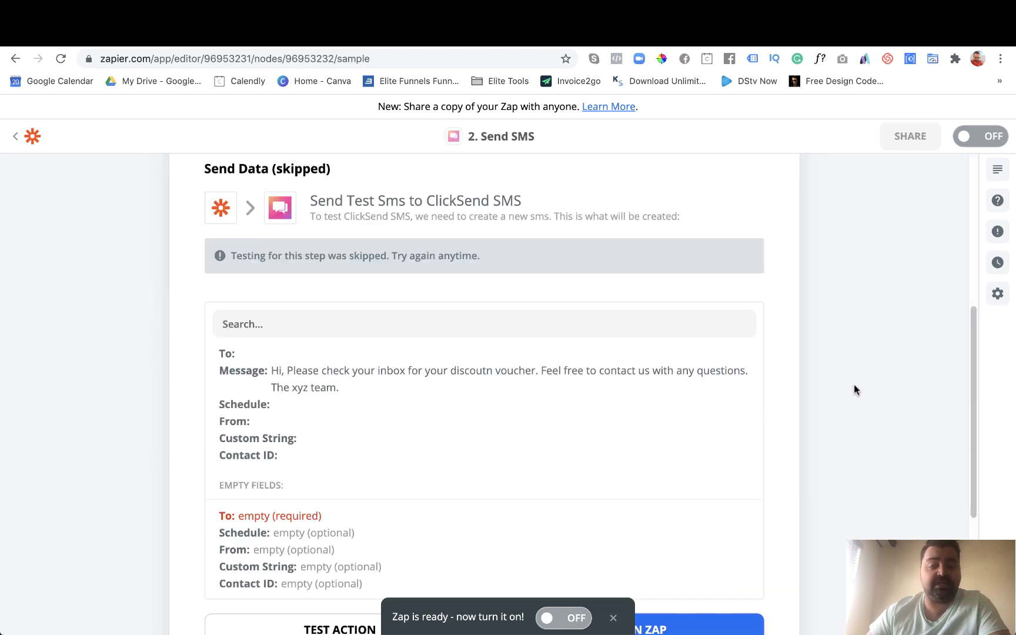
scroll(854, 385, up, 5)
scroll(846, 405, down, 2)
scroll(820, 475, down, 4)
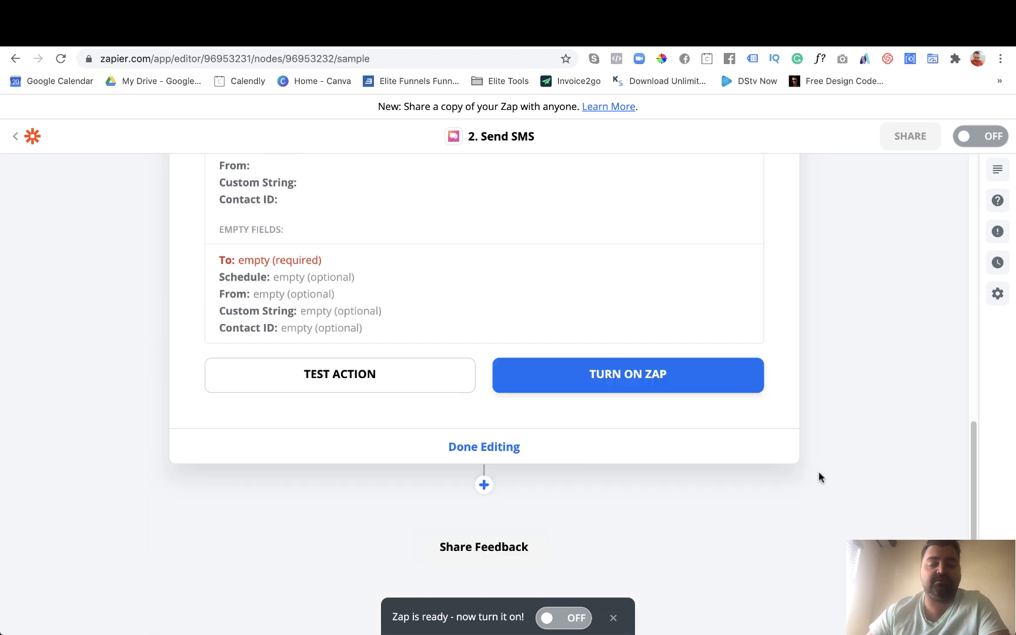
Add a third step after Send SMS and pick ClickSend SMS by searching 'click'.
click(484, 485)
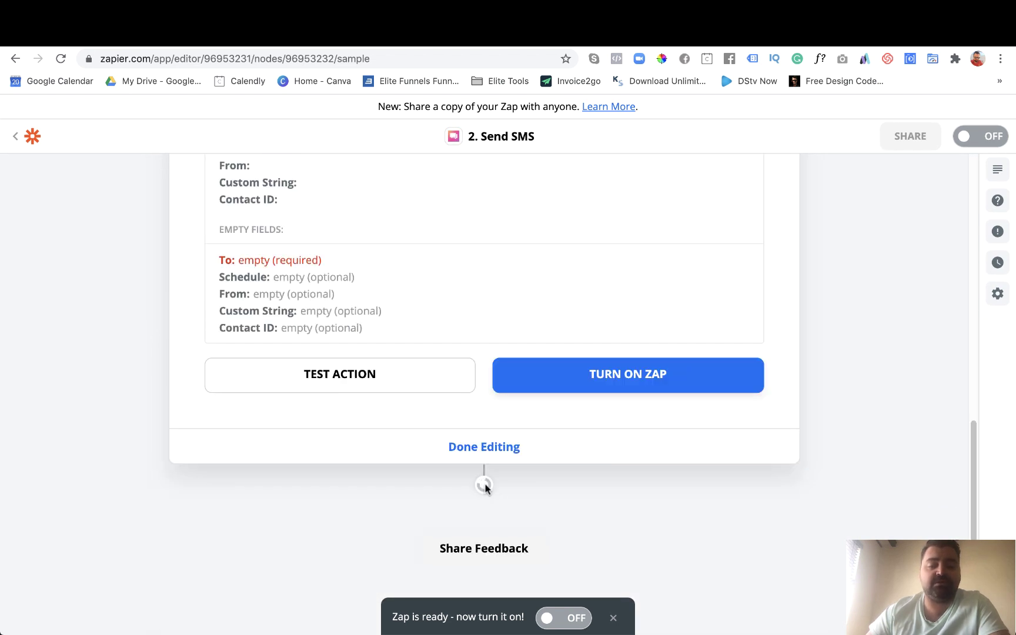
scroll(829, 442, down, 3)
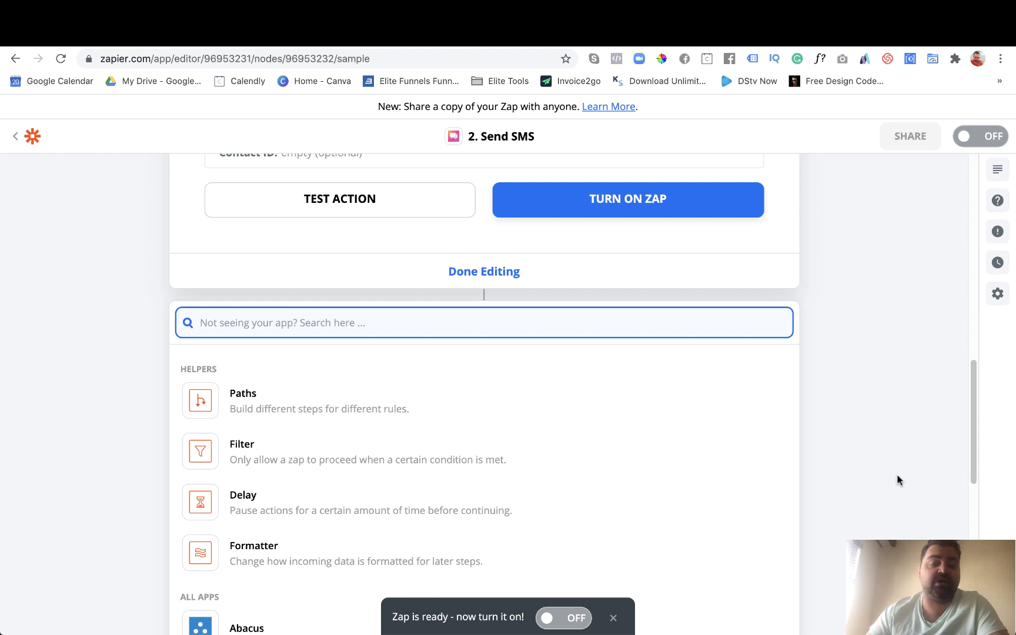
scroll(897, 477, down, 1)
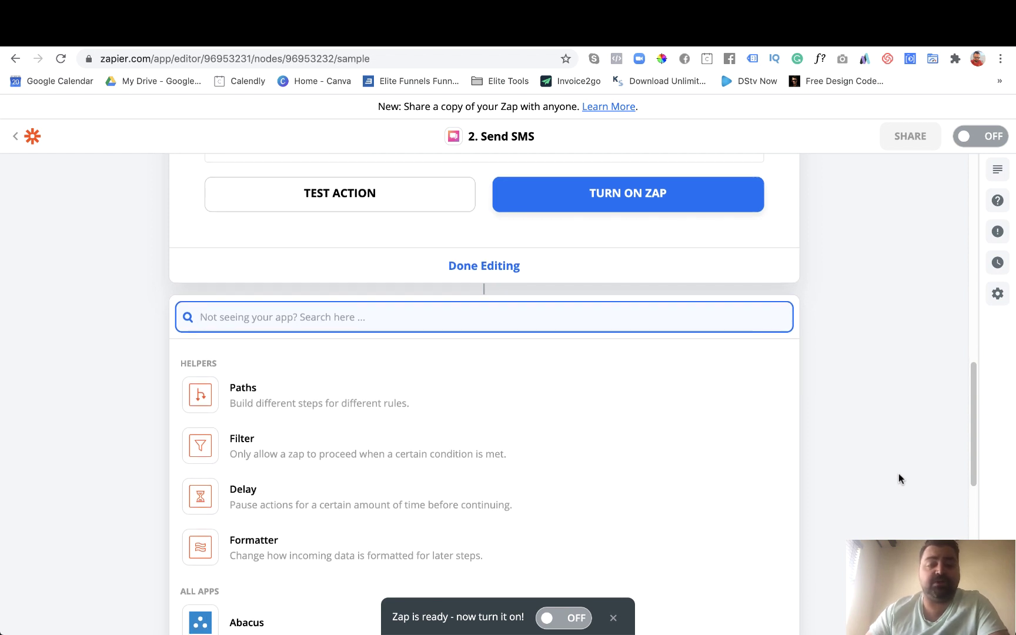
scroll(898, 474, down, 3)
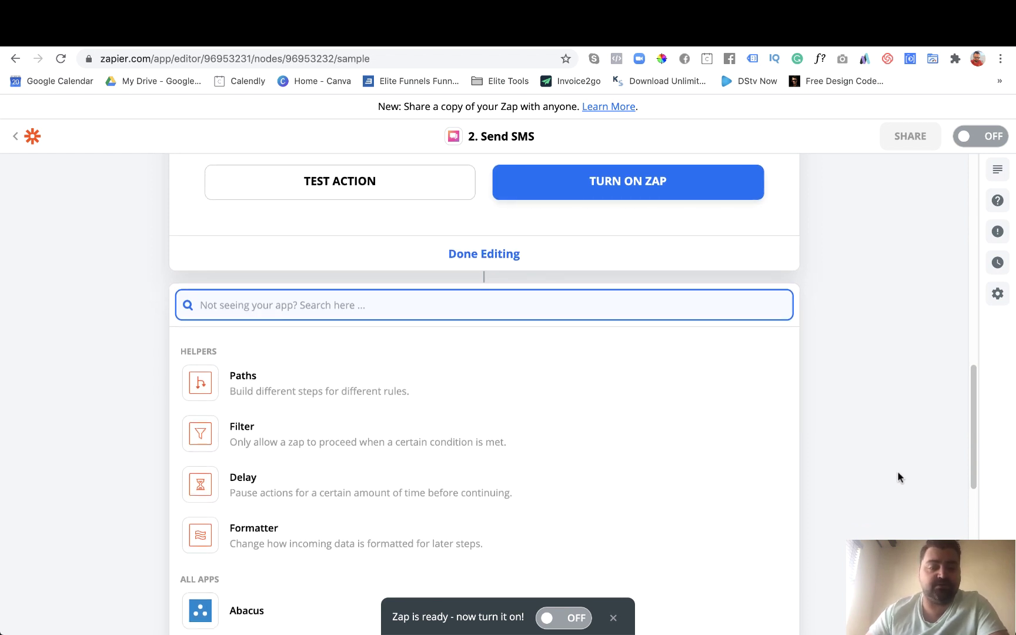
text(click)
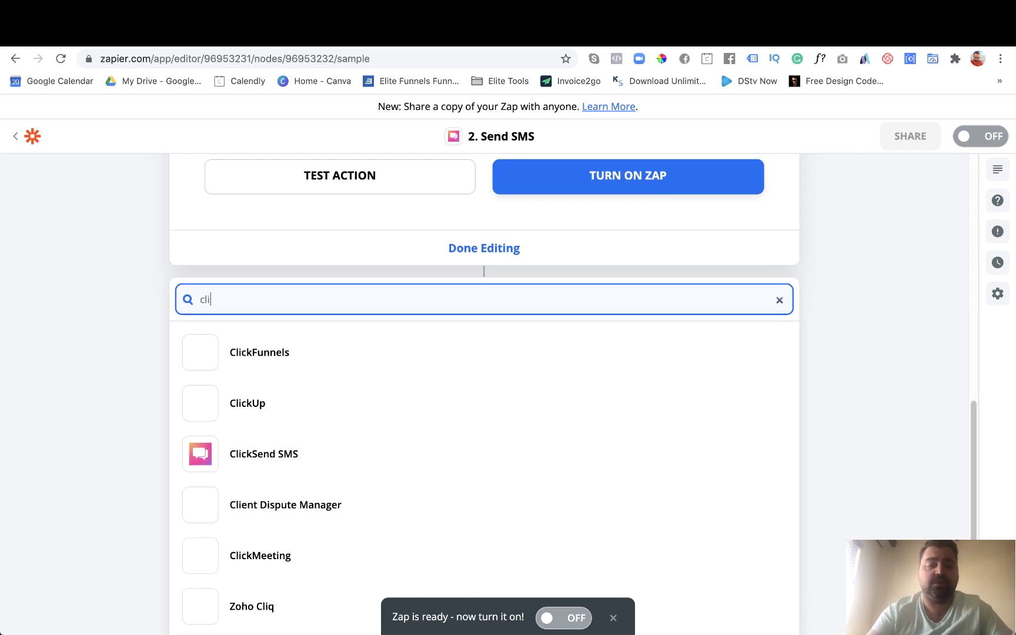
click(306, 467)
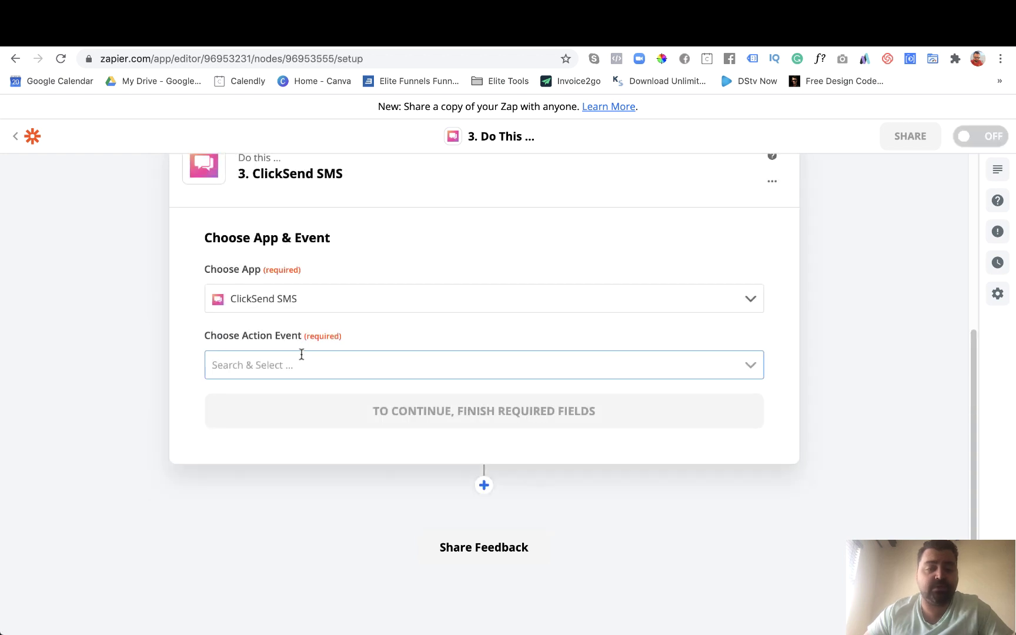
Set the third step's action event to Create Contact.
click(285, 360)
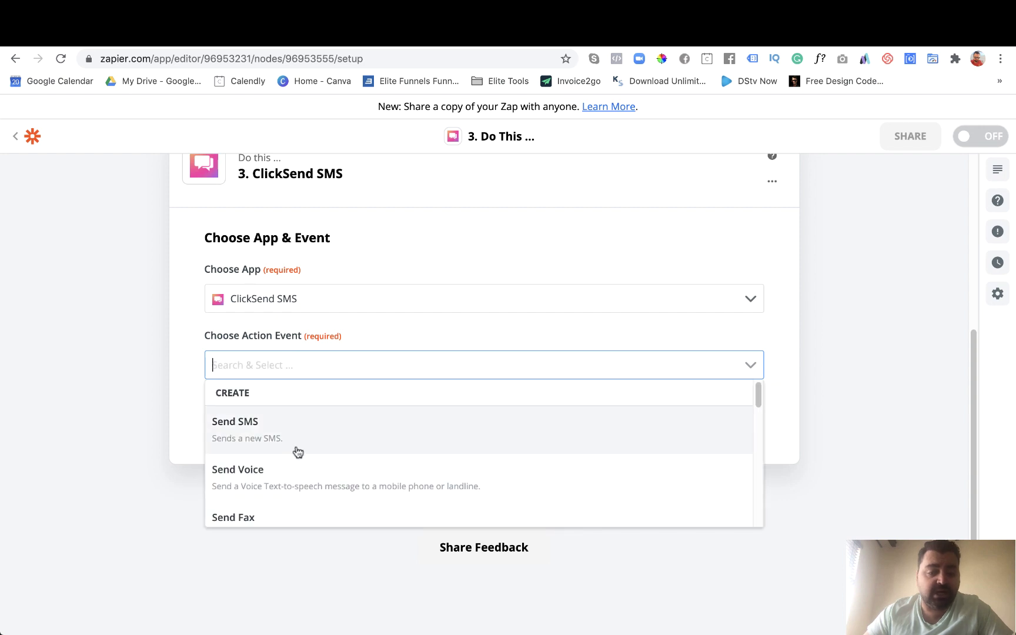
scroll(306, 460, down, 3)
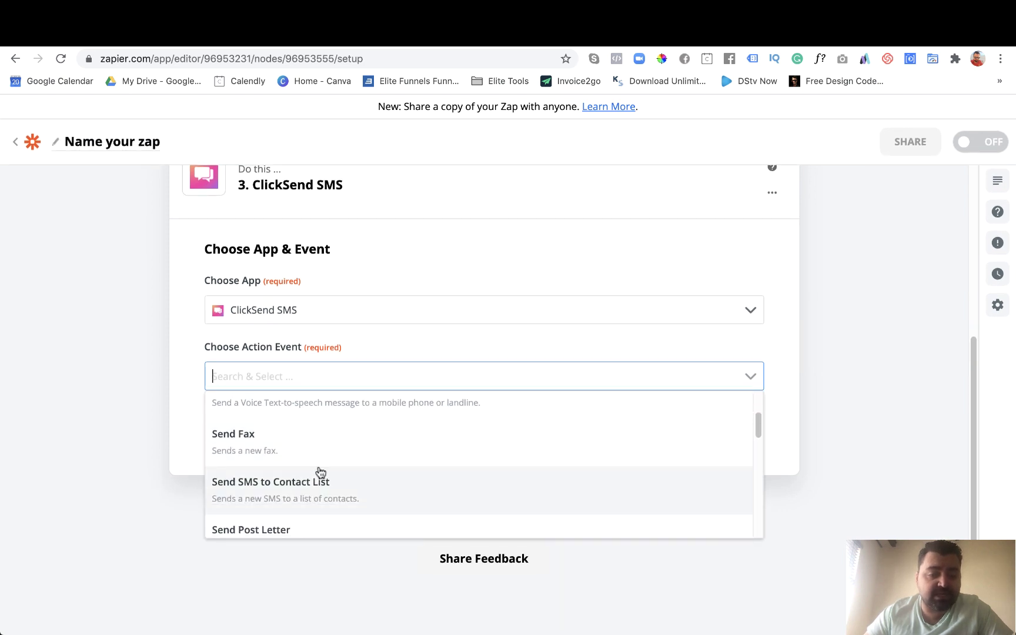
scroll(336, 487, down, 1)
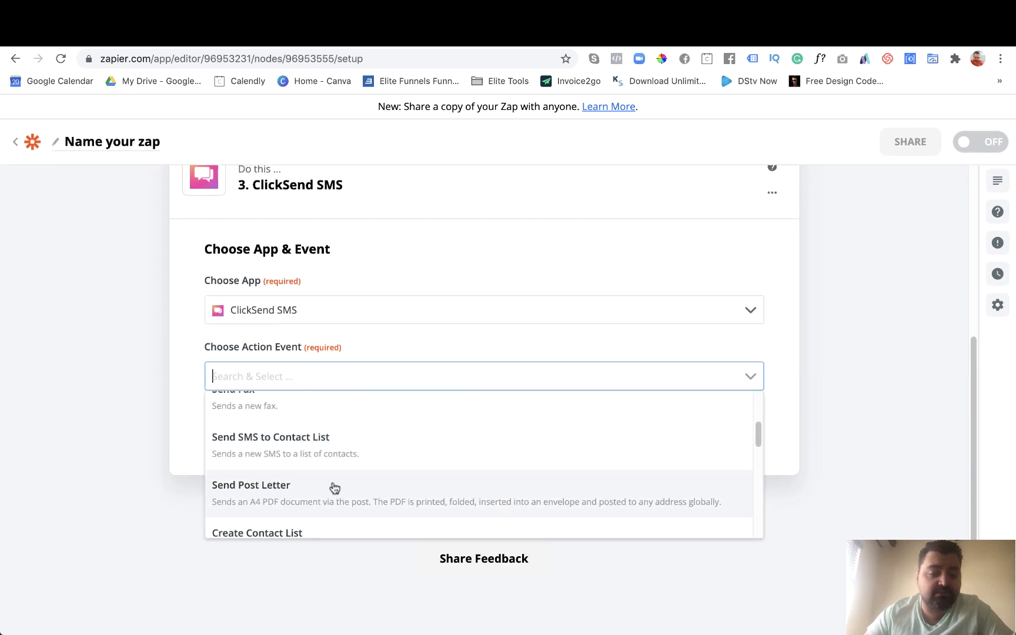
scroll(370, 465, down, 1)
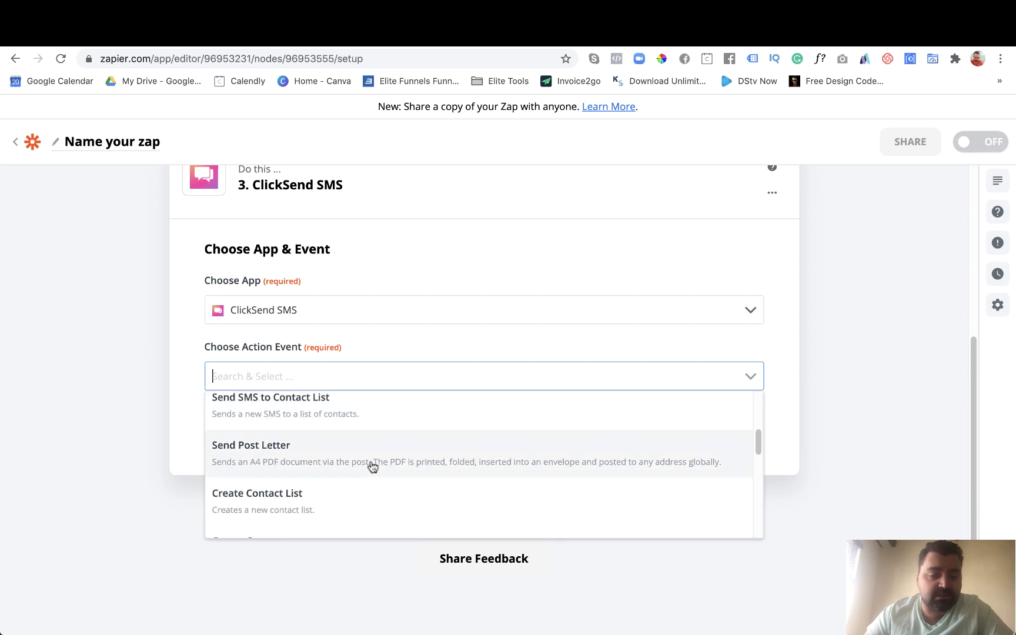
scroll(373, 468, down, 1)
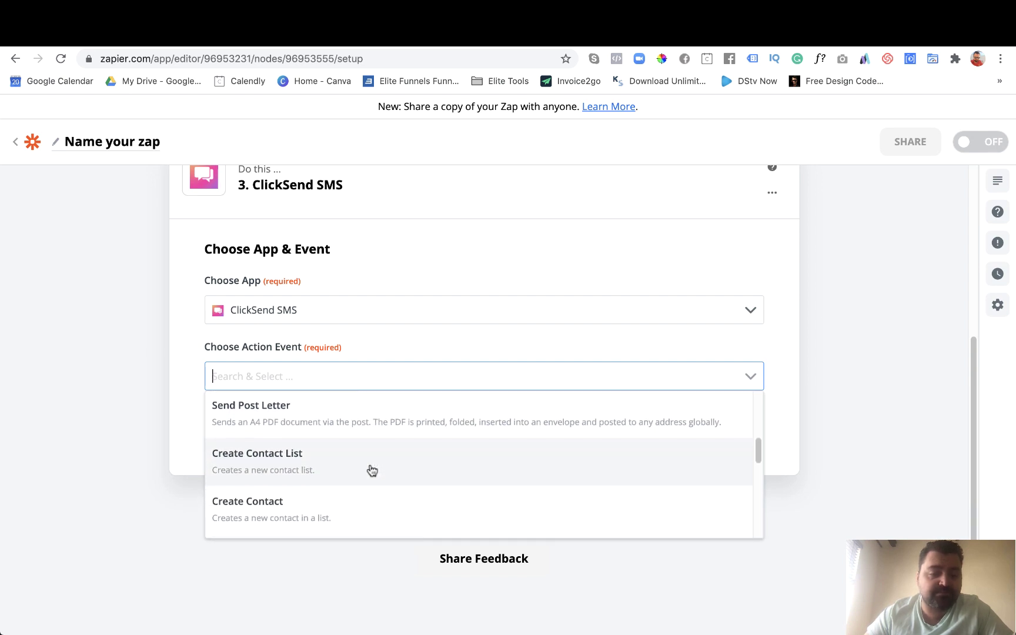
click(314, 522)
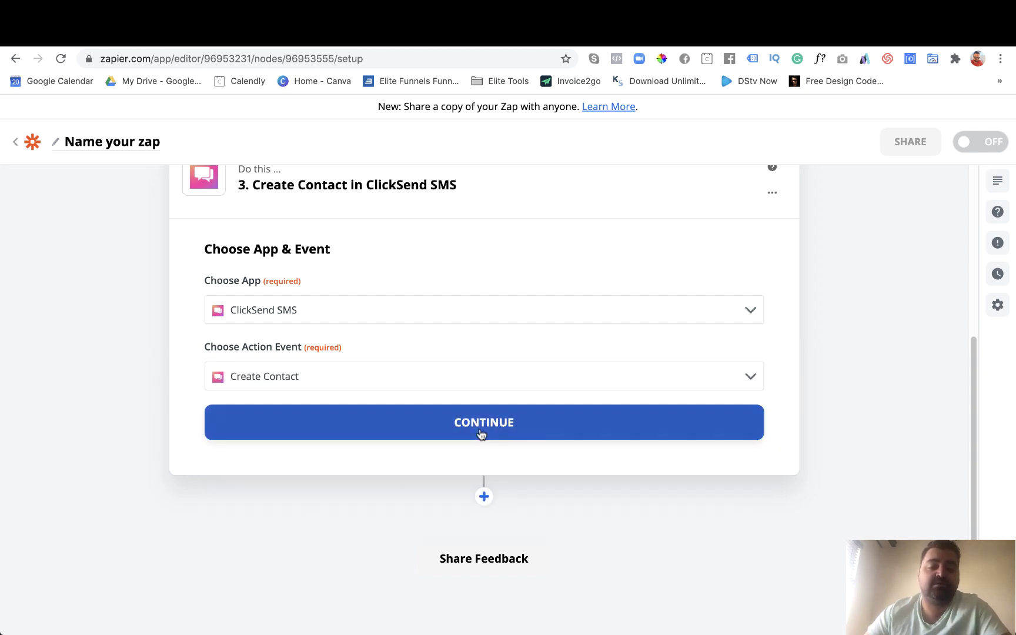
Confirm the Create Contact event and connect the existing ClickSend account.
click(481, 429)
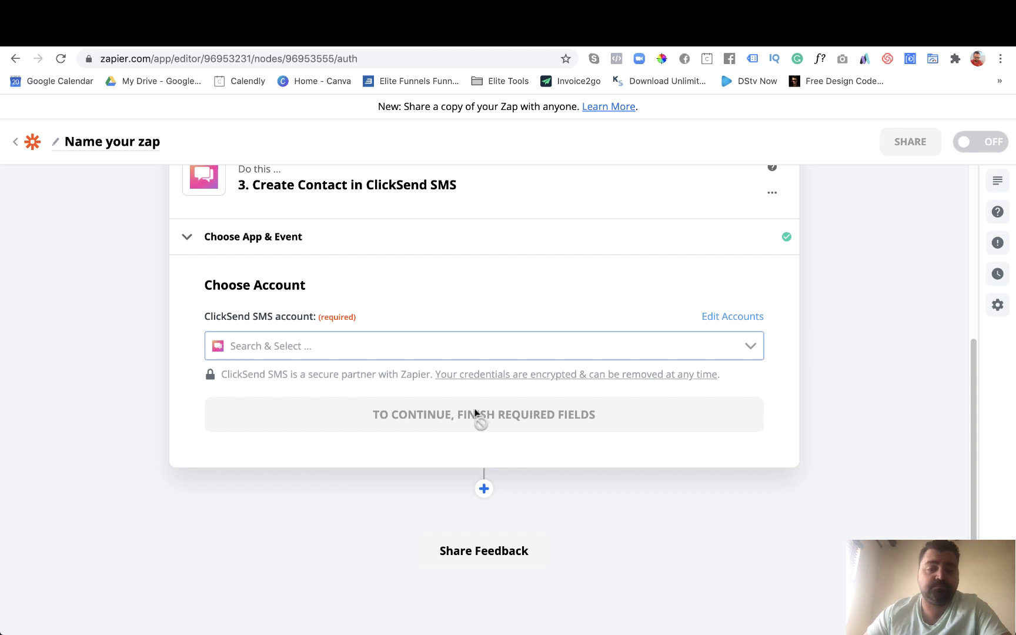
click(321, 346)
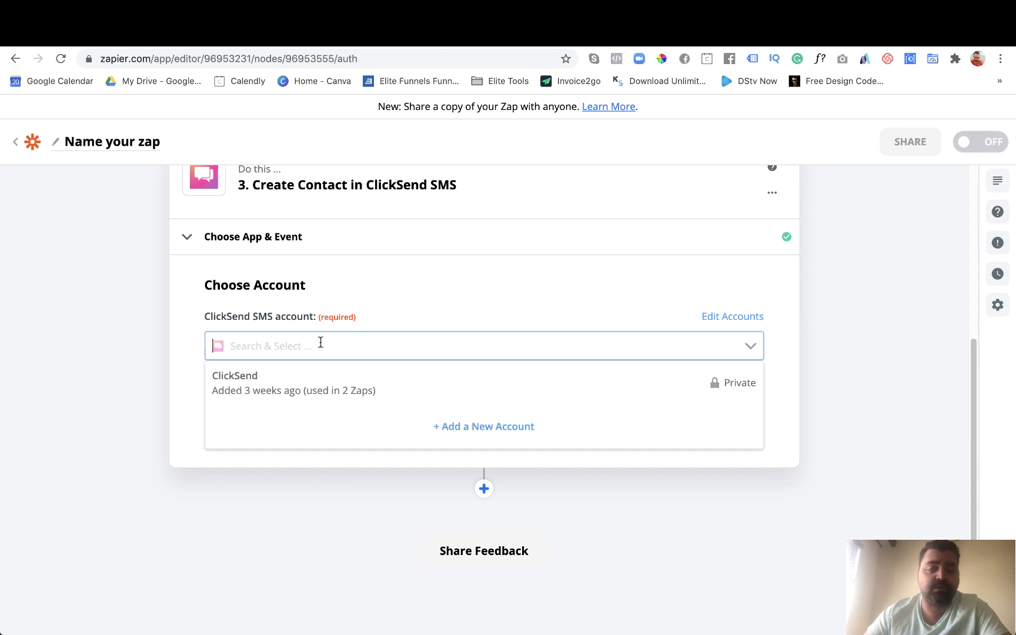
click(314, 386)
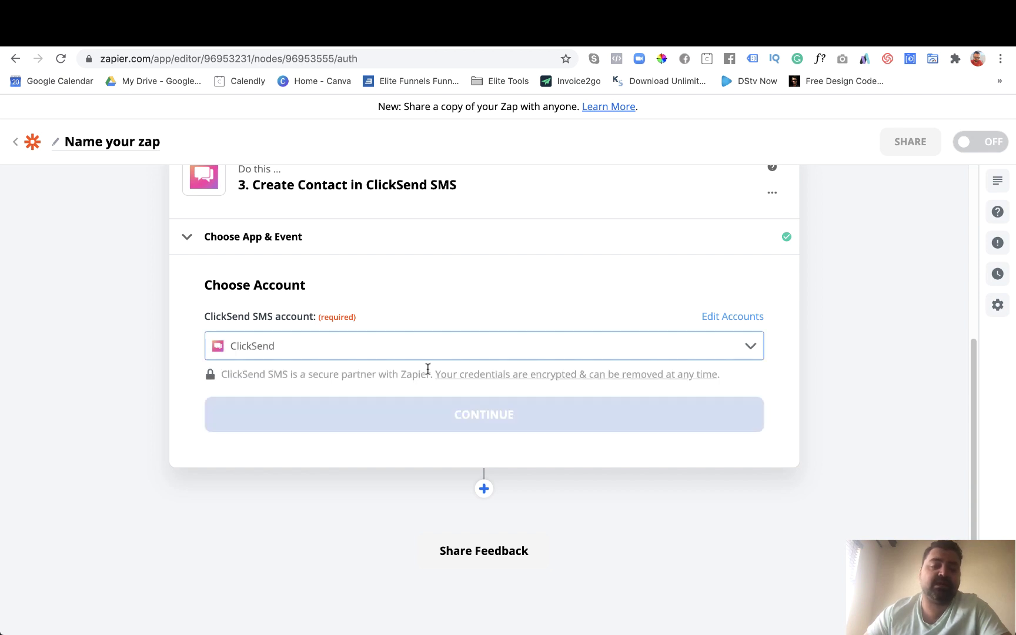
click(492, 416)
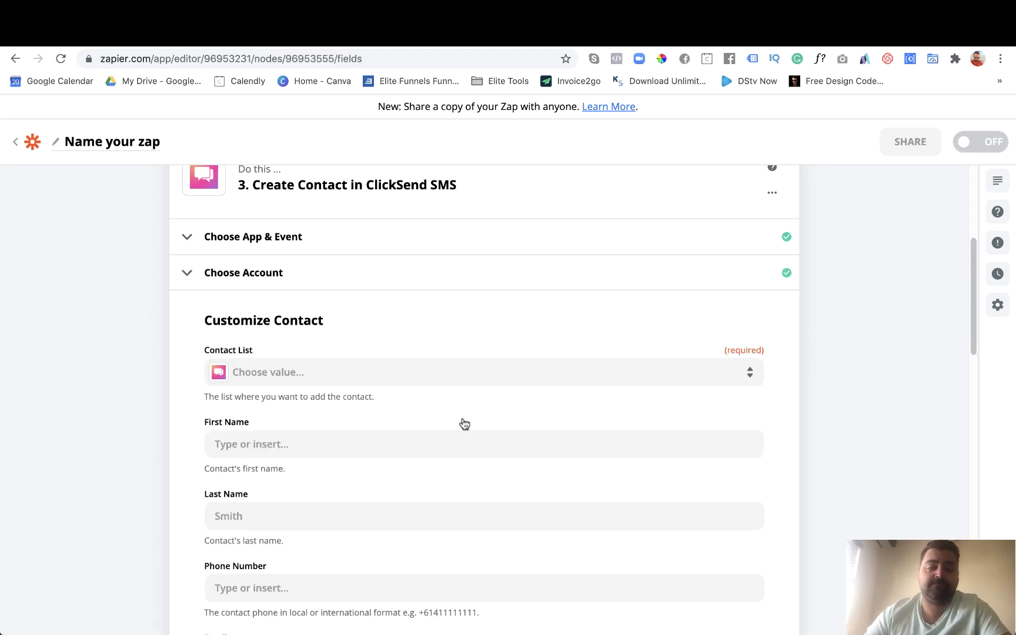
Set the Contact List to Eyeconinc Optometrists - Aug Leads.
scroll(343, 398, down, 1)
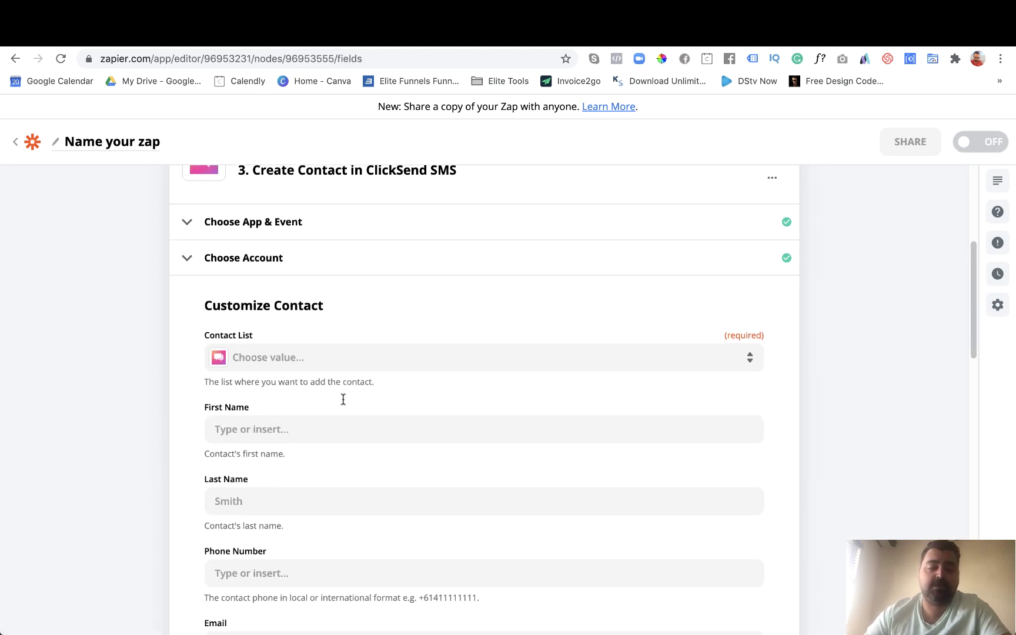
click(339, 363)
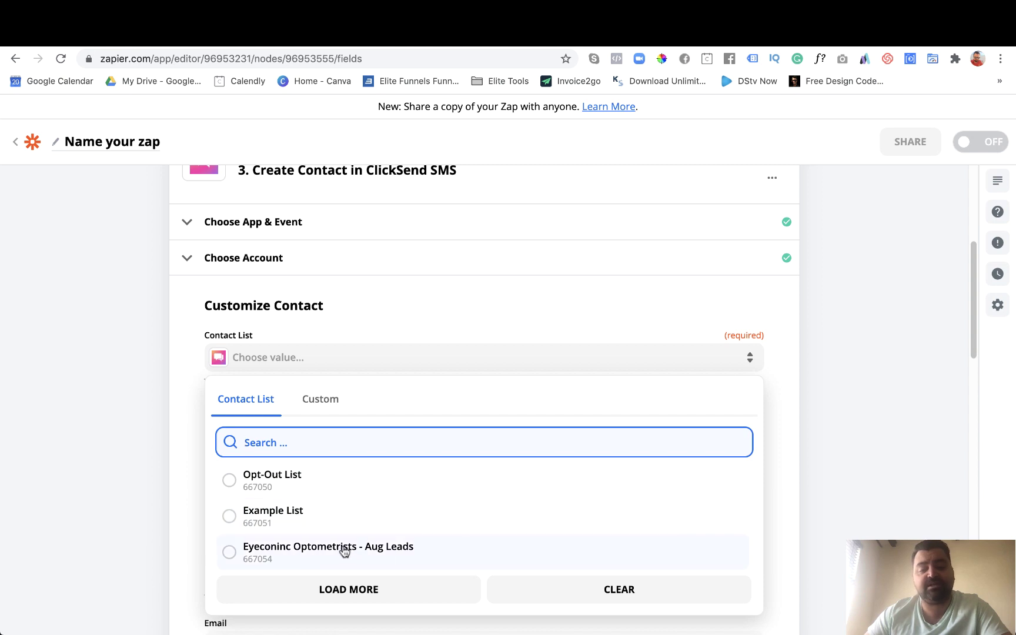
click(461, 552)
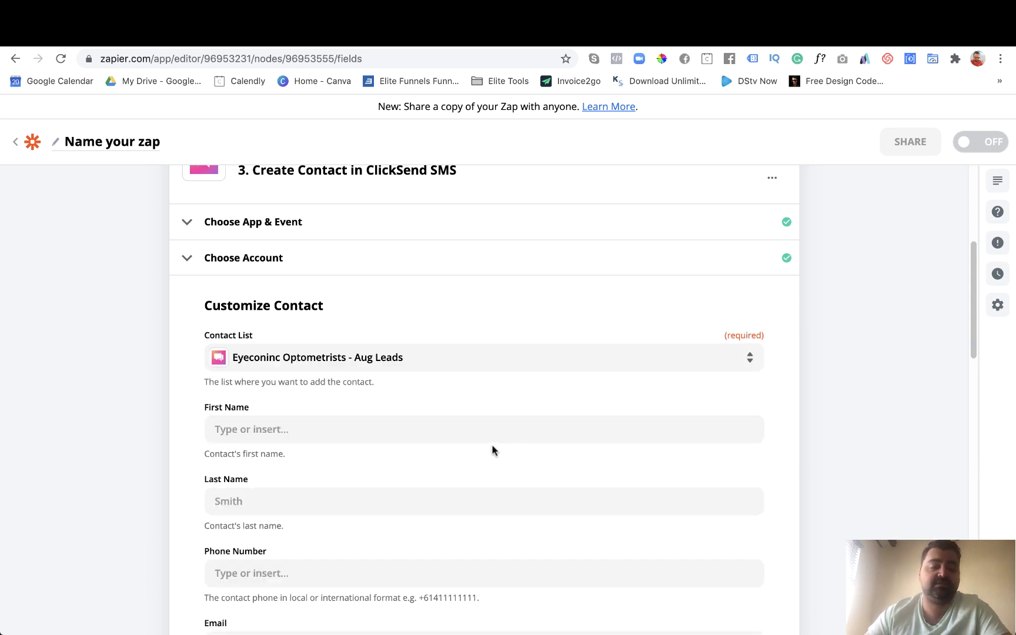
scroll(451, 447, down, 3)
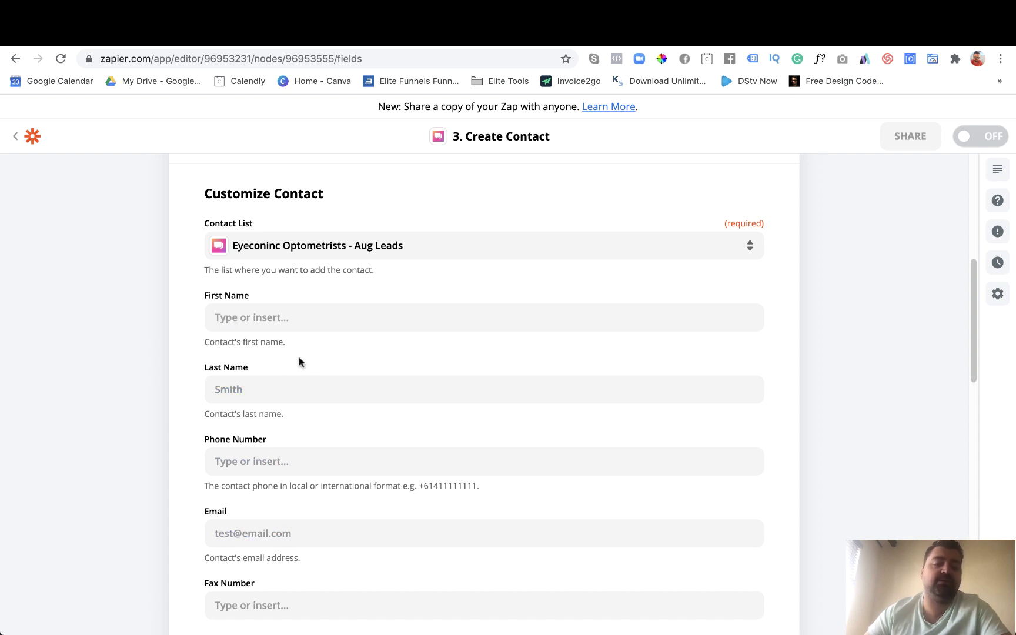
Leave First Name unmapped and confirm the Create Contact field settings.
click(337, 318)
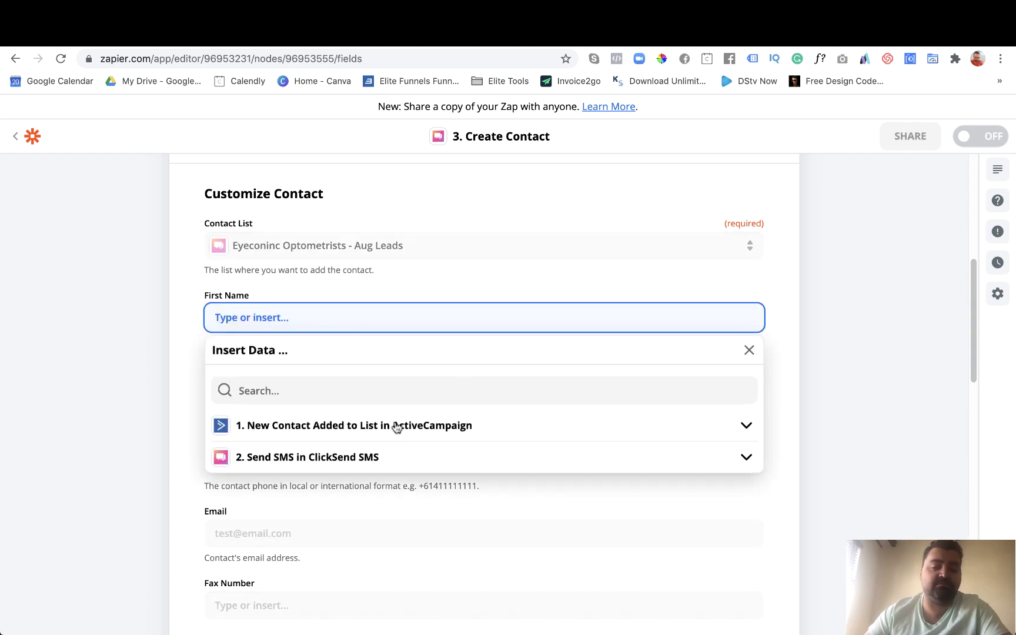
click(731, 430)
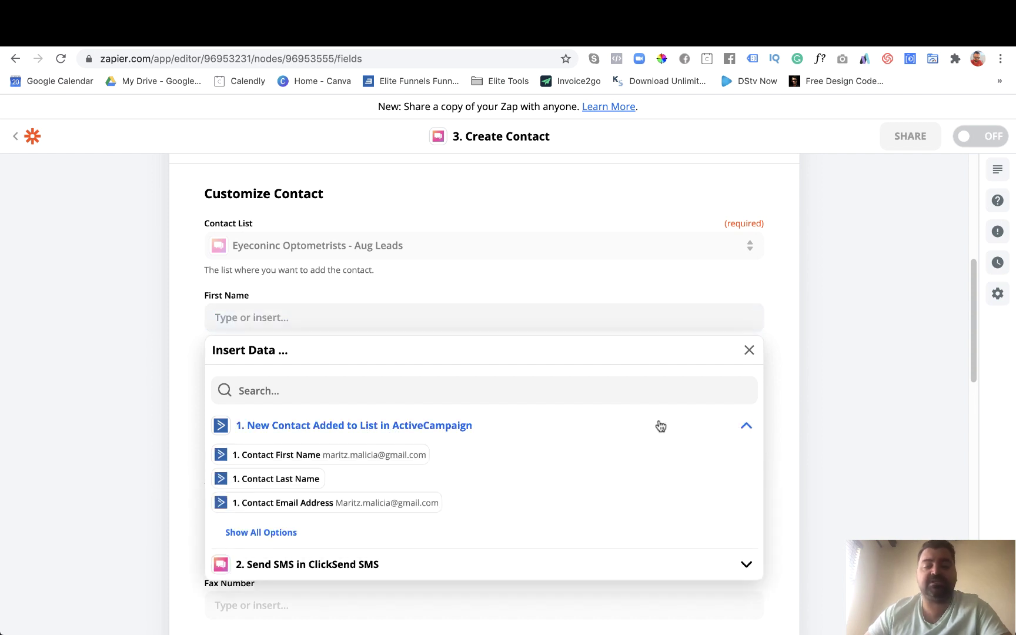
click(790, 371)
scroll(629, 399, down, 10)
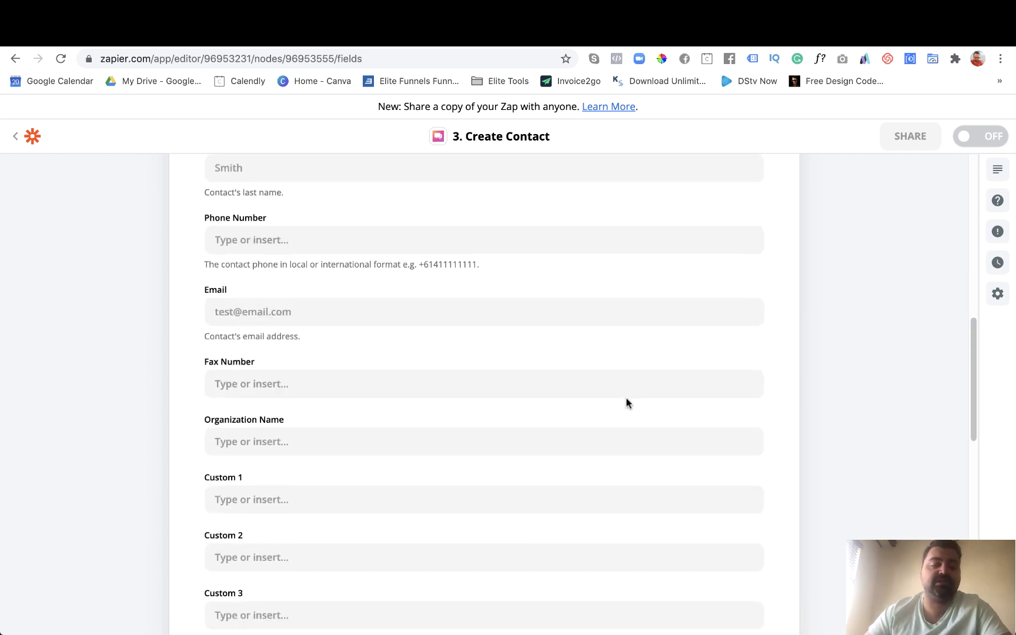
scroll(624, 404, down, 10)
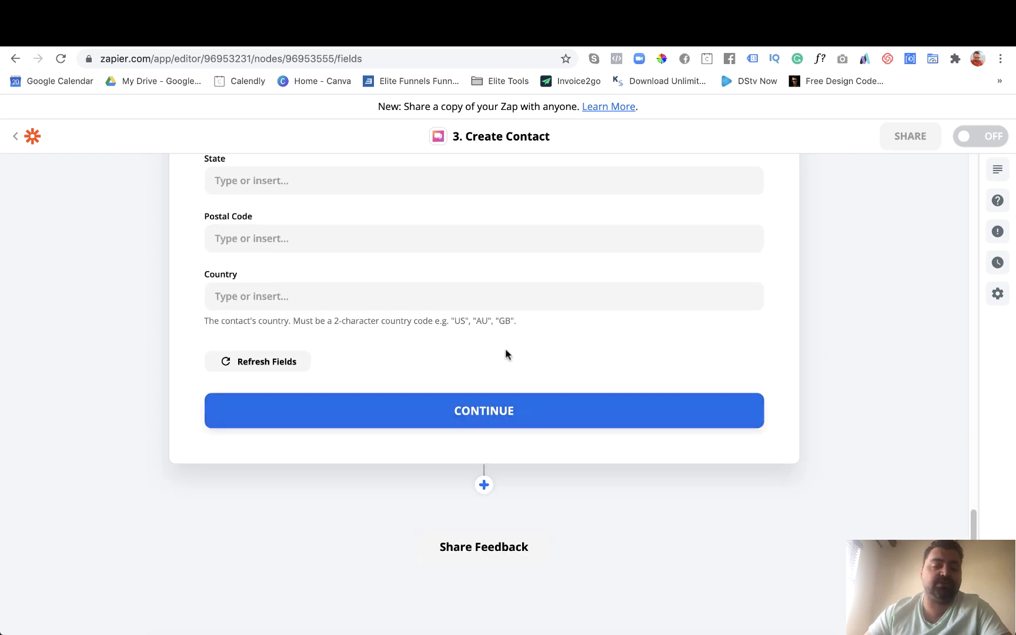
click(496, 405)
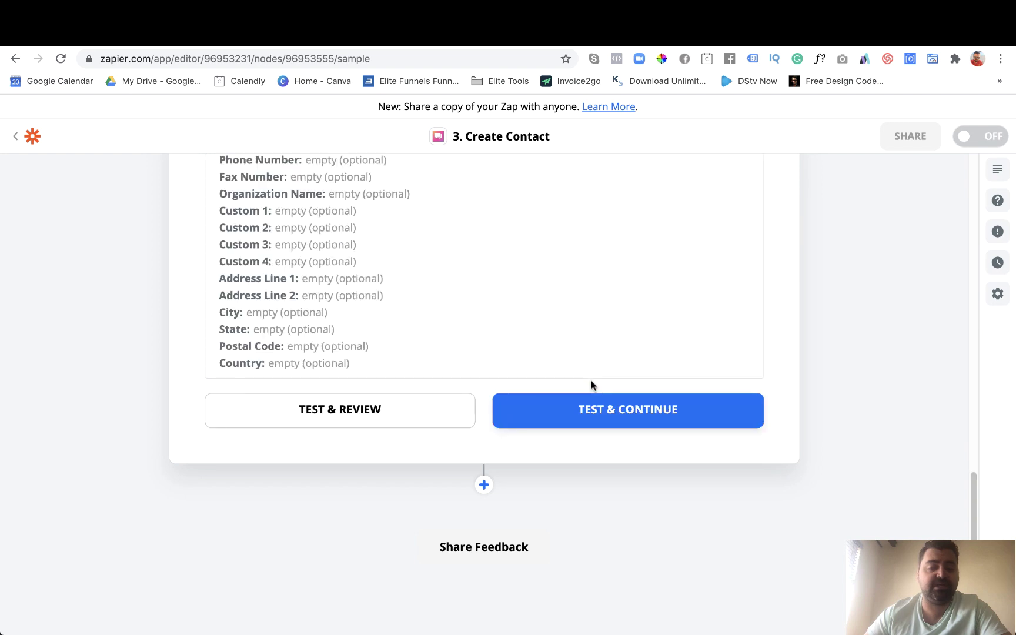
Skip the test contact so the Create Contact step is marked complete.
scroll(352, 305, up, 5)
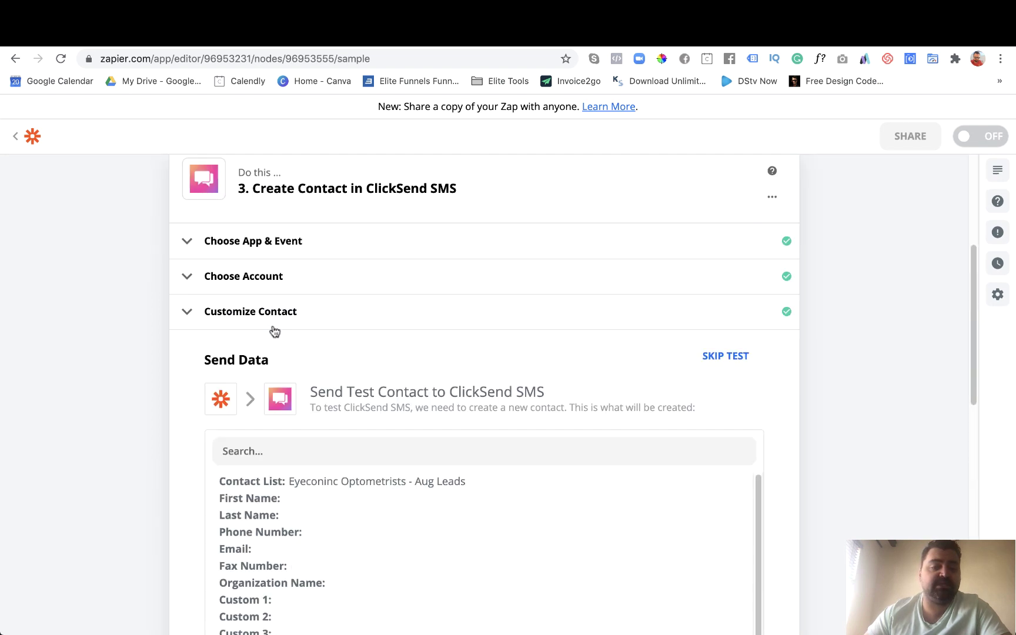
scroll(490, 461, down, 5)
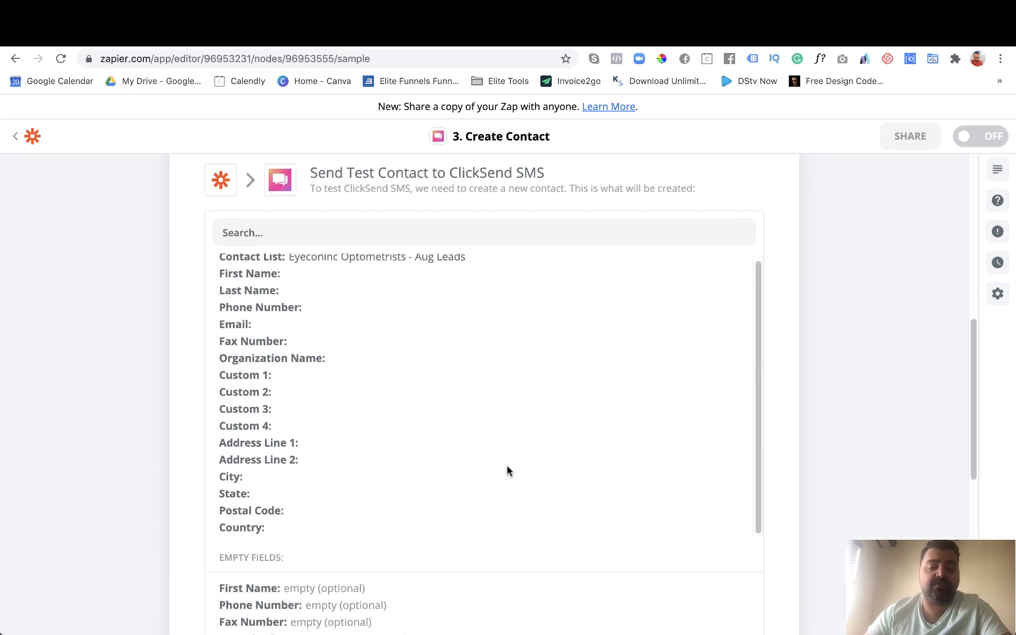
scroll(509, 471, down, 7)
scroll(646, 352, up, 5)
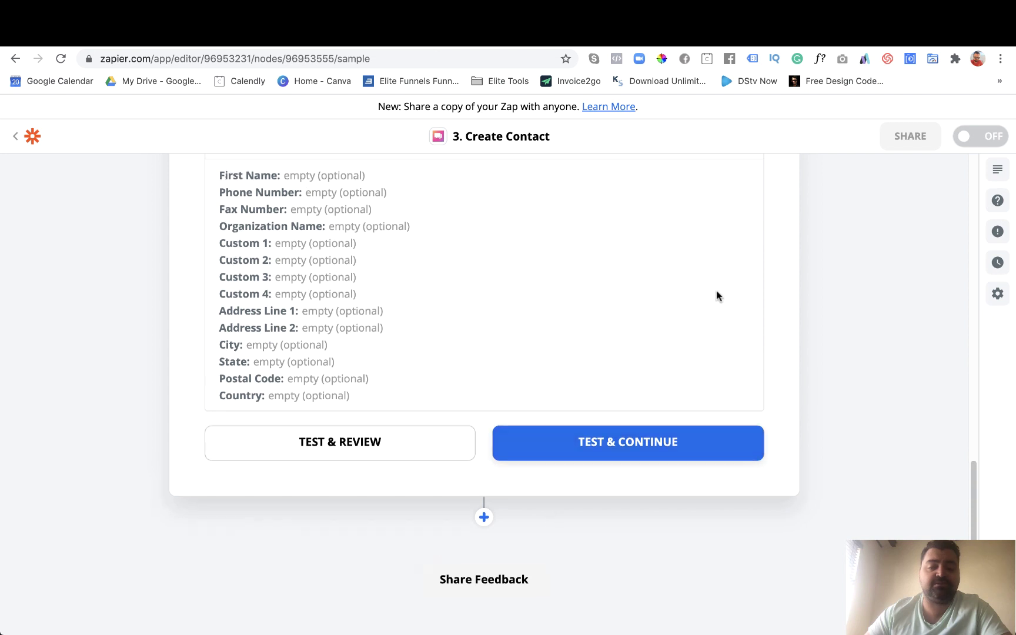
scroll(717, 294, up, 5)
click(723, 401)
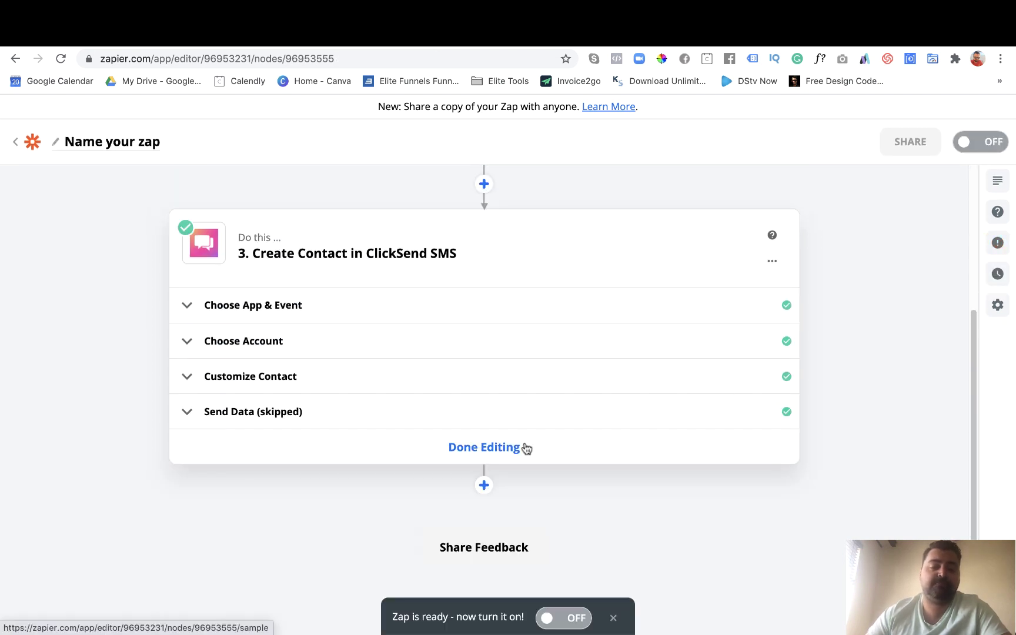
Finish editing the Create Contact step, then switch to the ClickSend tab listing its contact lists.
click(481, 448)
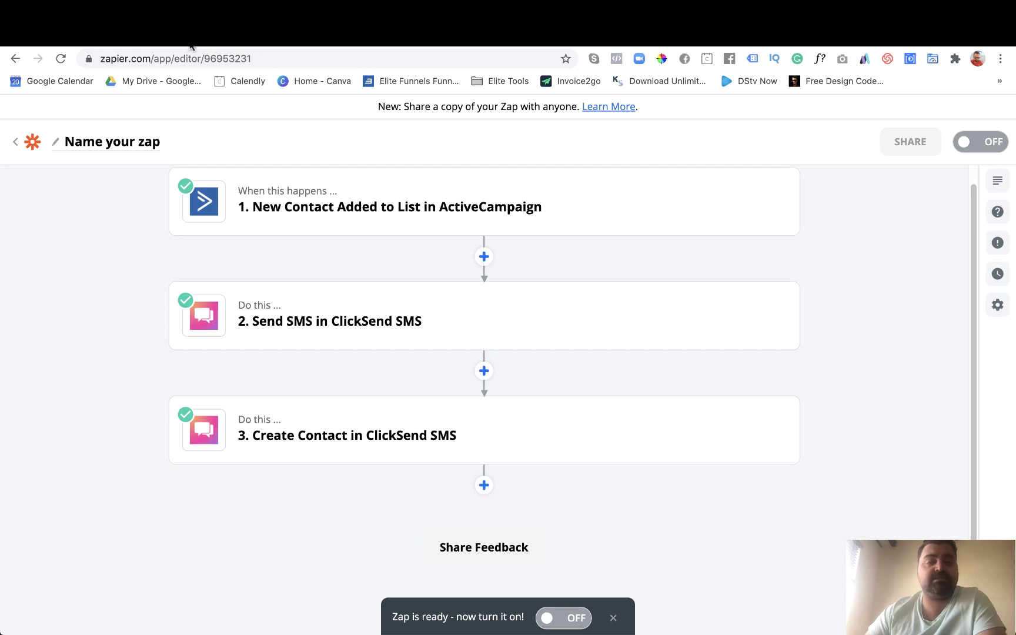
key(ctrl+Tab)
click(66, 205)
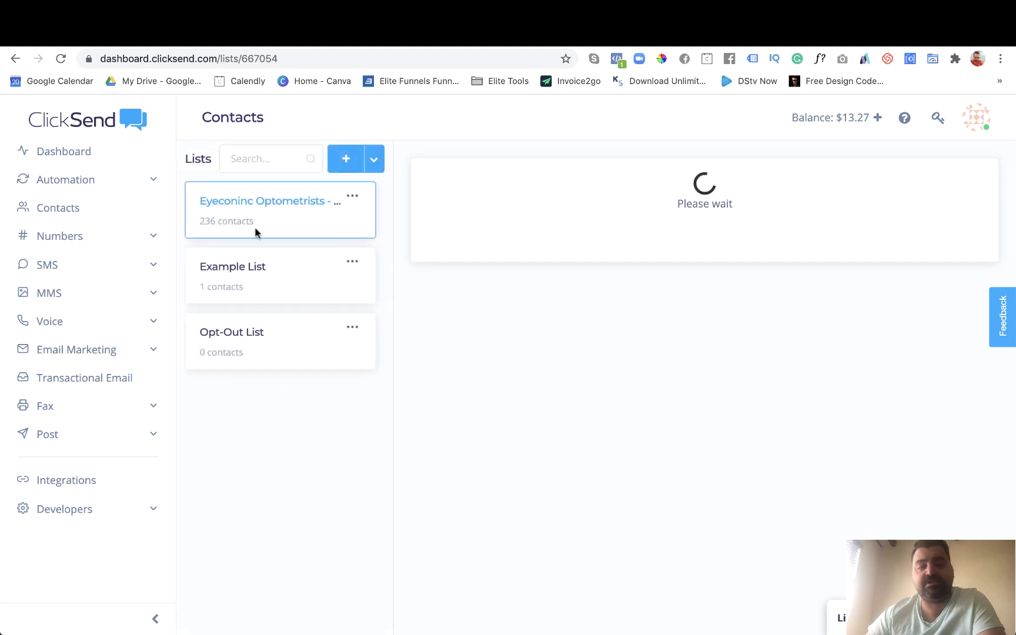
scroll(576, 325, down, 1)
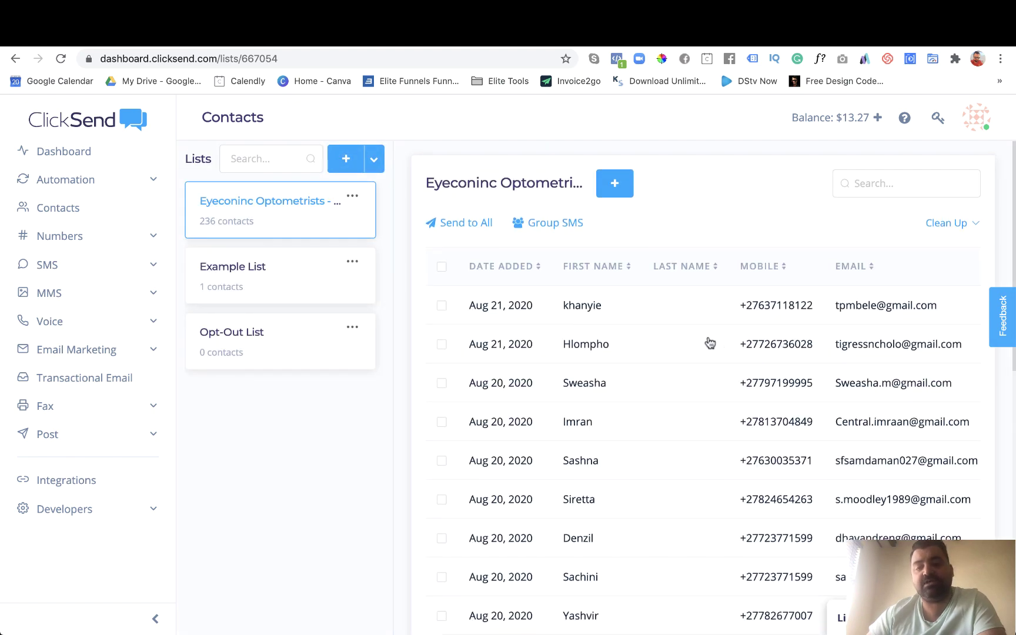
scroll(694, 342, down, 10)
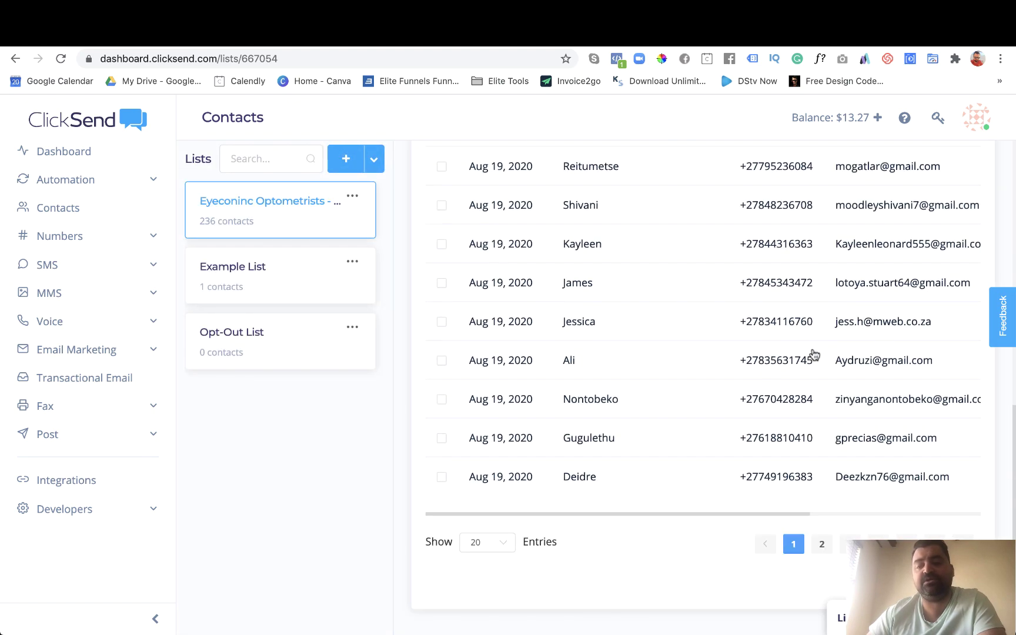
scroll(811, 354, up, 3)
scroll(809, 358, down, 3)
scroll(810, 357, up, 10)
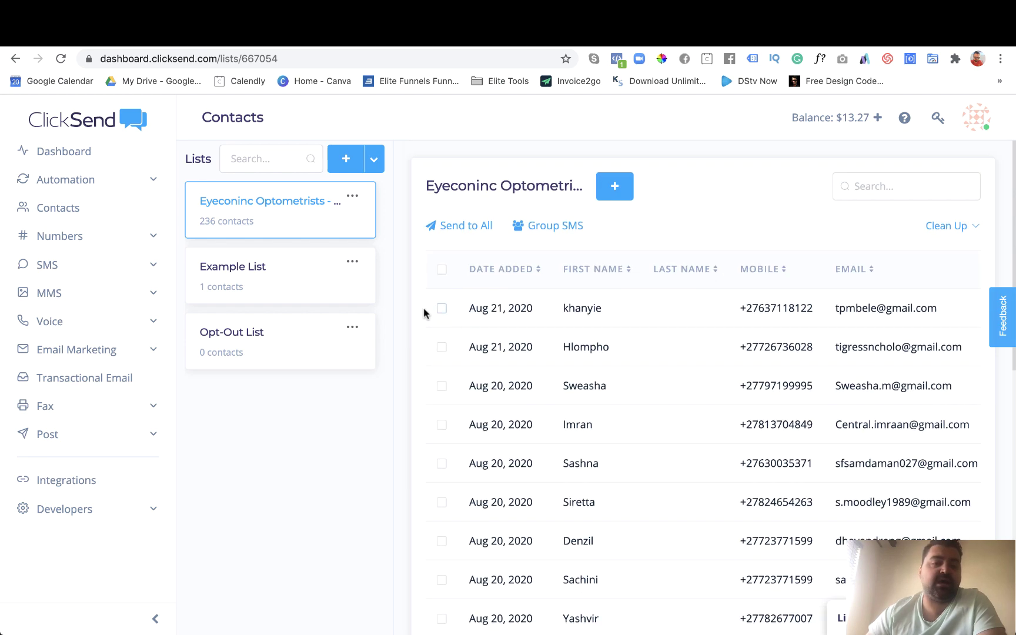
key(ctrl+Tab)
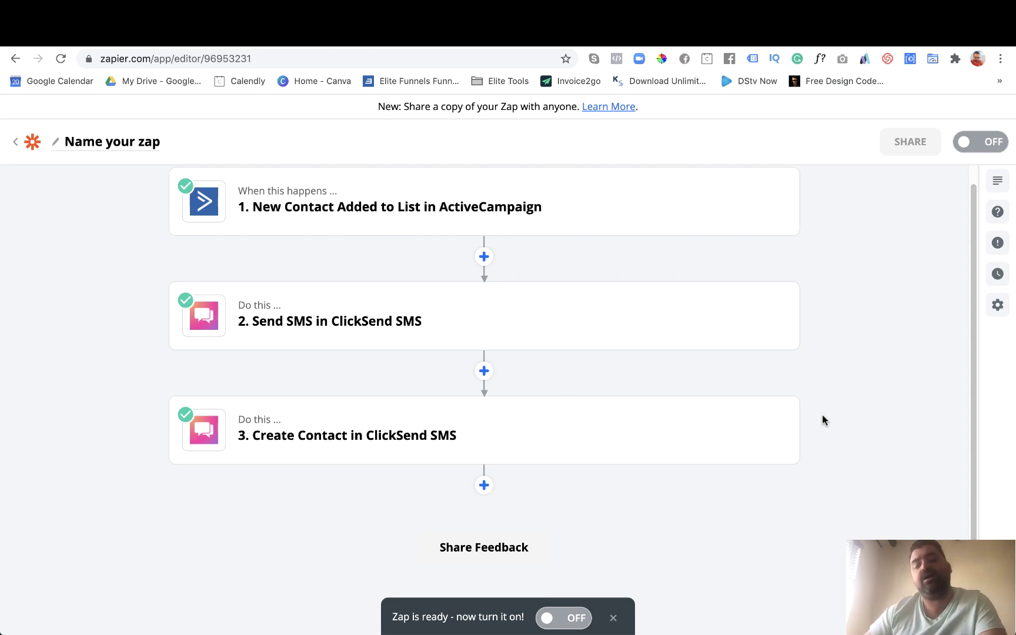
scroll(823, 419, up, 1)
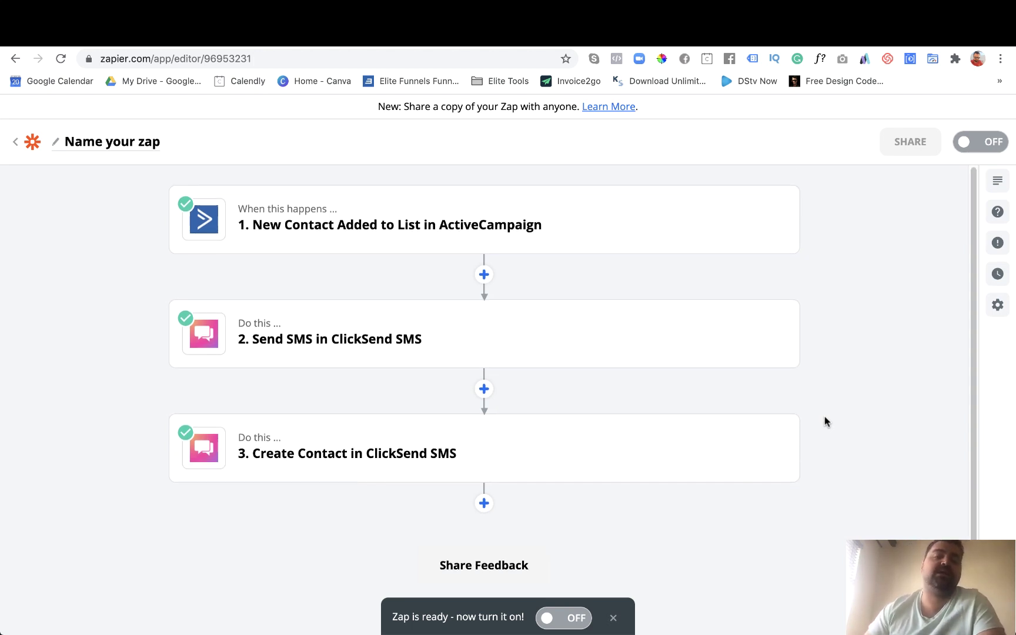